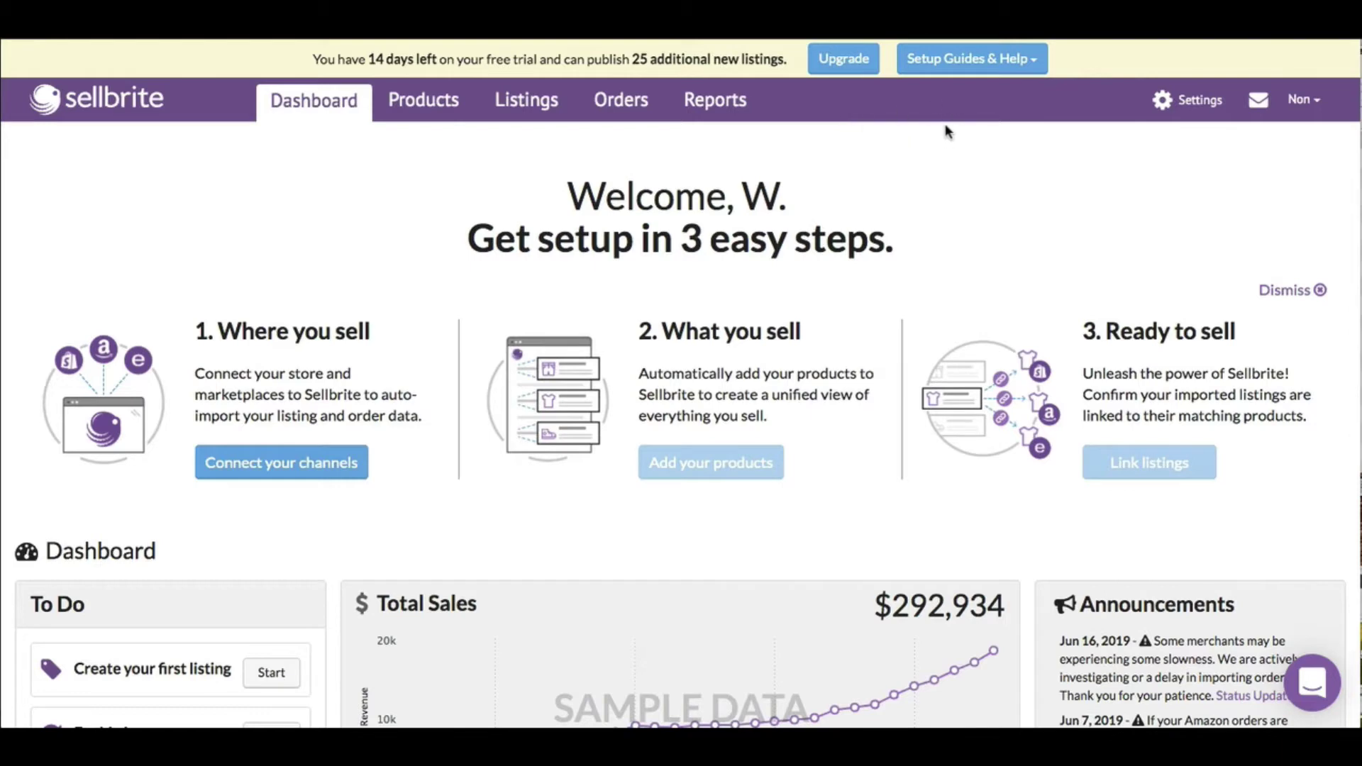
- Check 1:1 Onboarding and the upcoming webinars (Product Demo, Onboarding and Going Live, Listings 101) from Setup Guides & Help
{"action": "left_click", "coordinate": [1032, 71]}
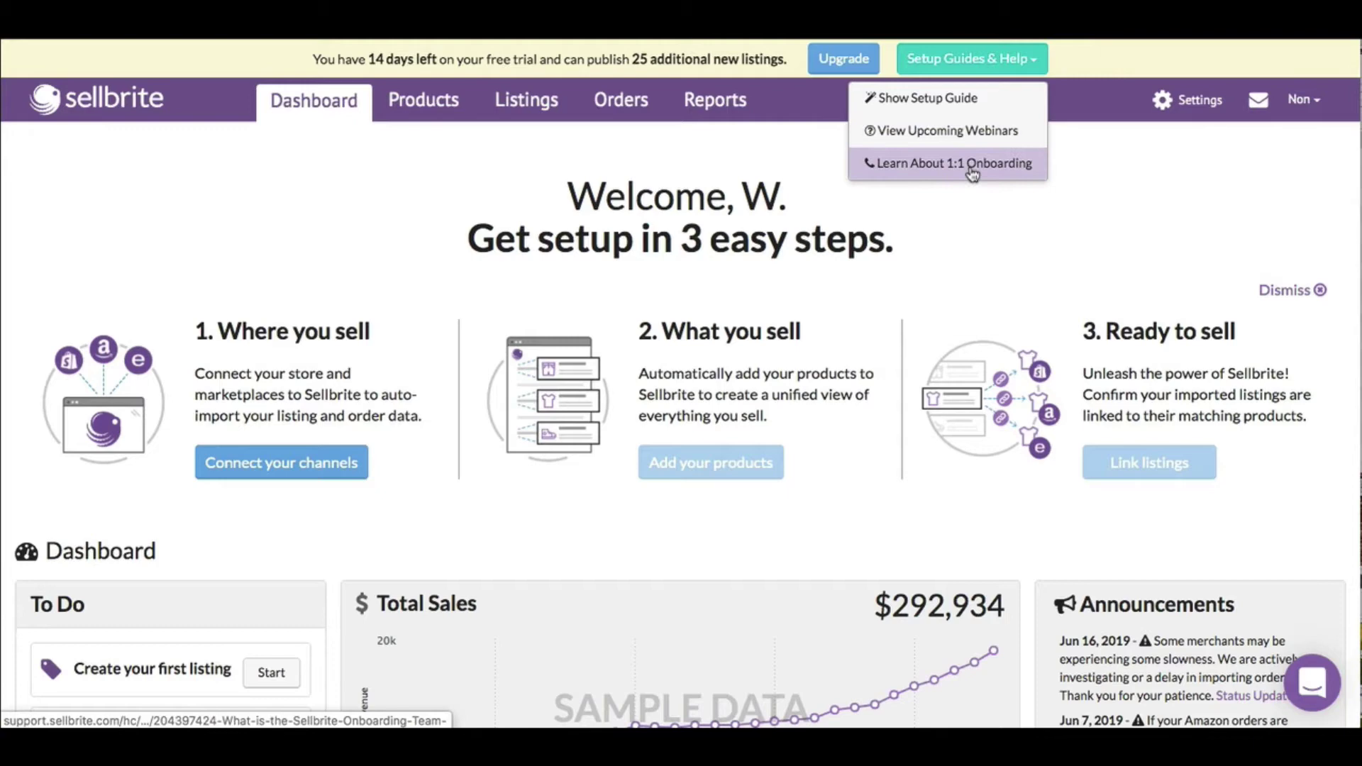
{"action": "left_click", "coordinate": [935, 107]}
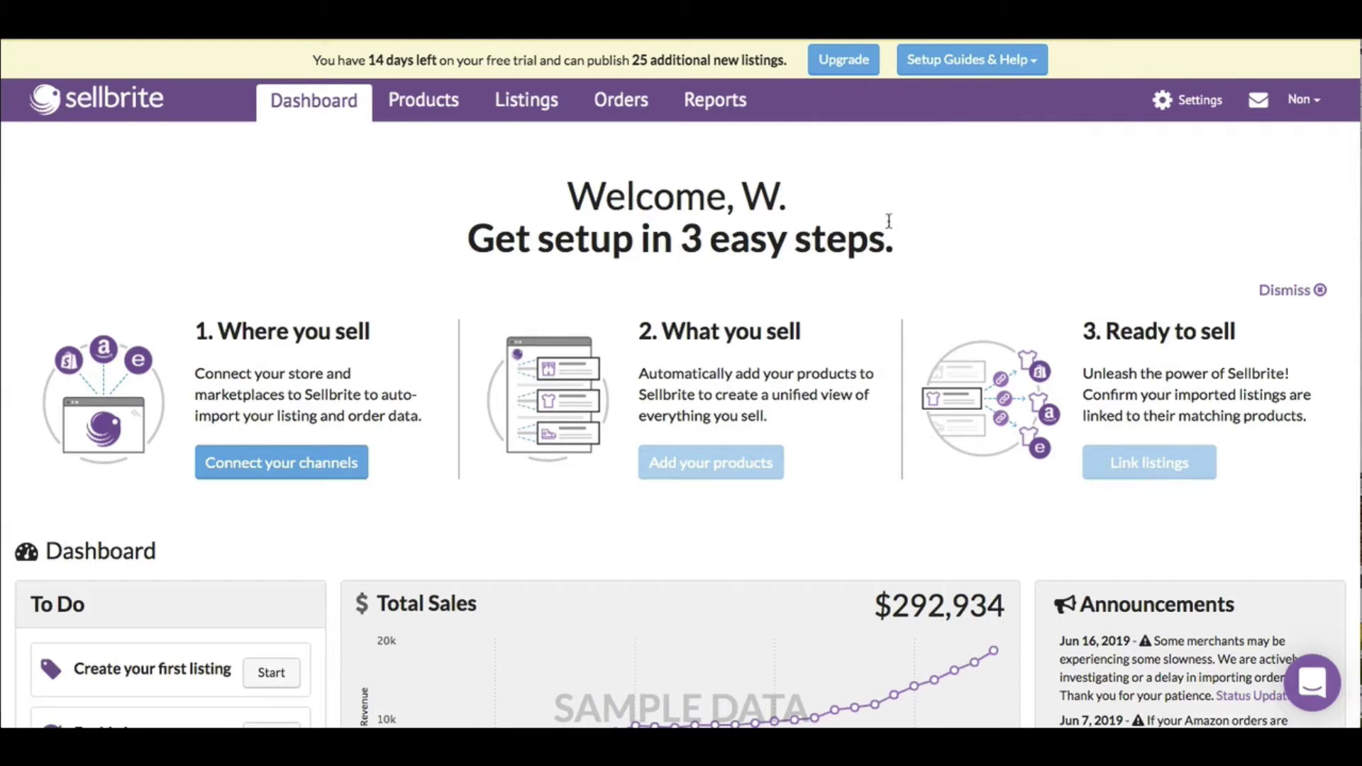
{"action": "left_click", "coordinate": [1028, 66]}
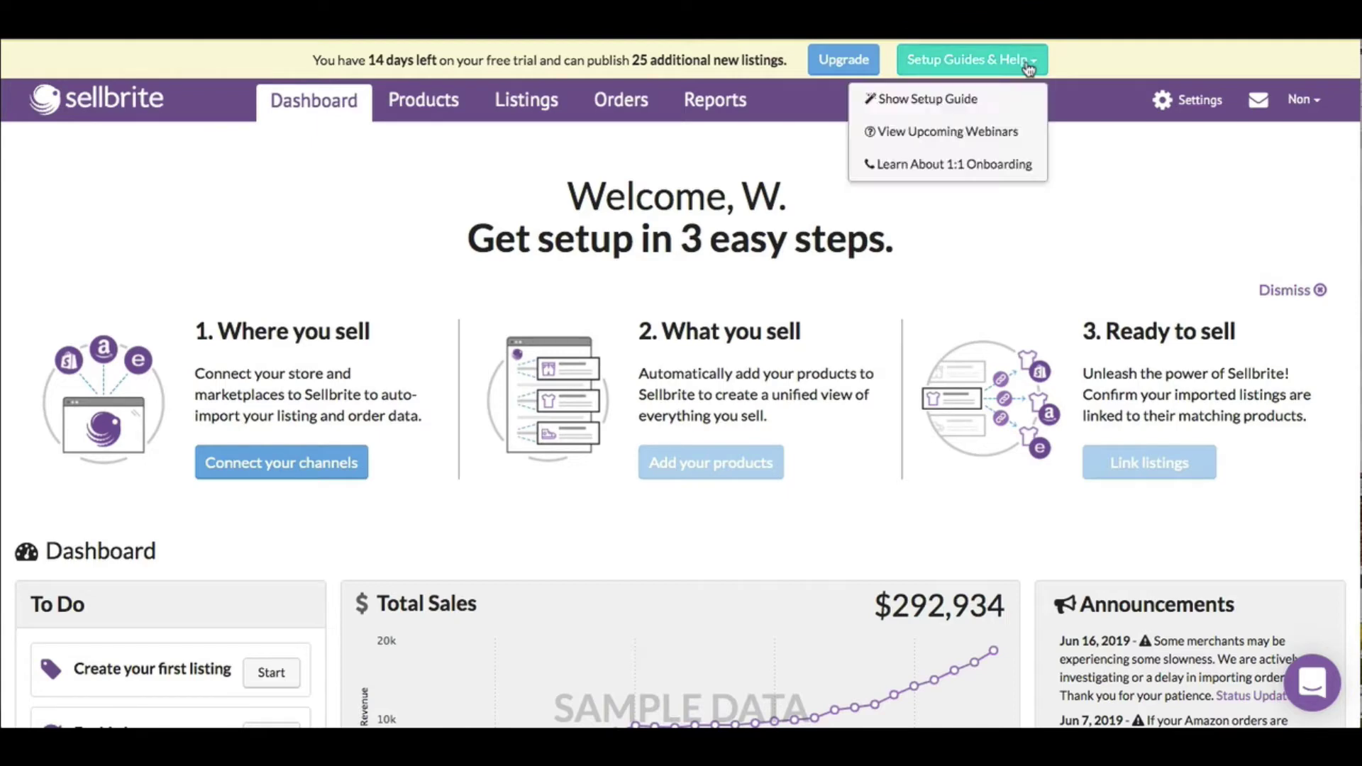
{"action": "left_click", "coordinate": [986, 132]}
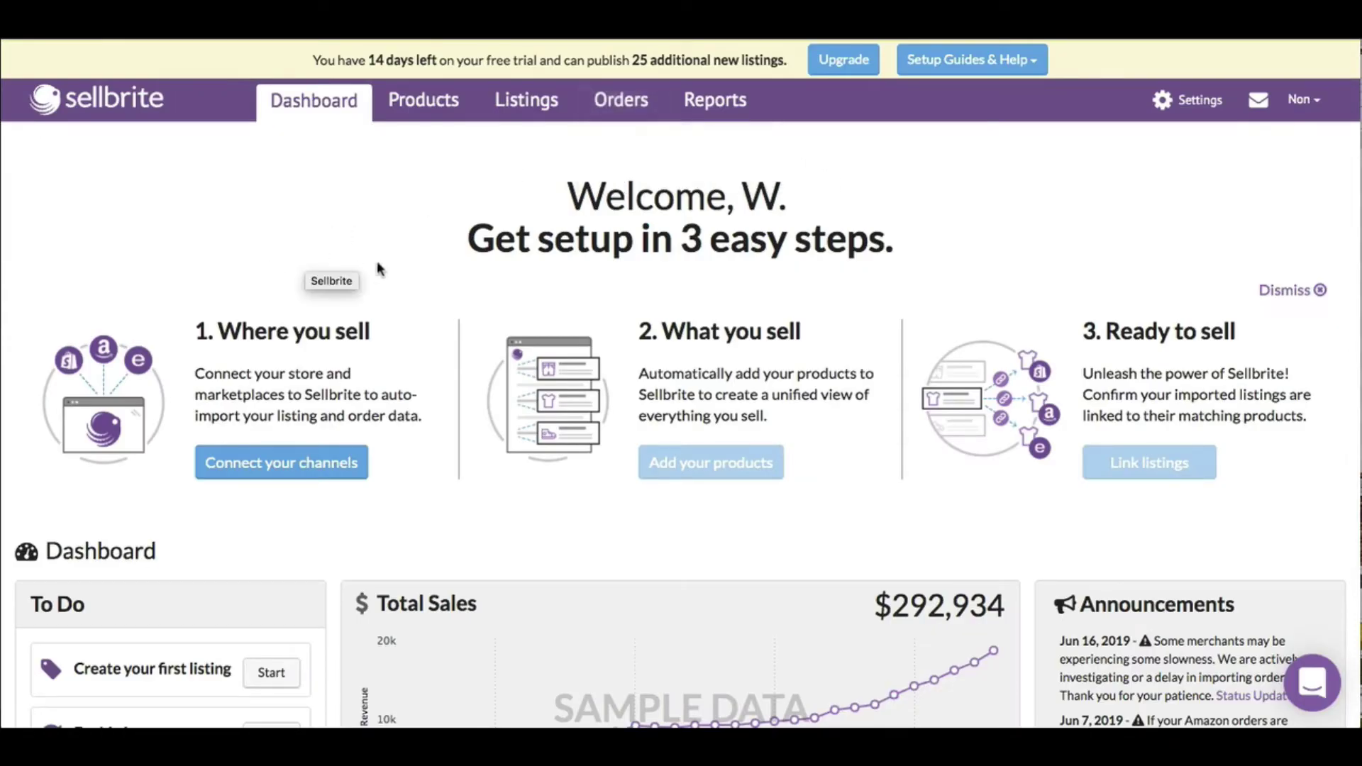
{"action": "scroll", "coordinate": [383, 273], "scroll_direction": "down", "scroll_amount": 1}
{"action": "scroll", "coordinate": [389, 276], "scroll_direction": "up", "scroll_amount": 1}
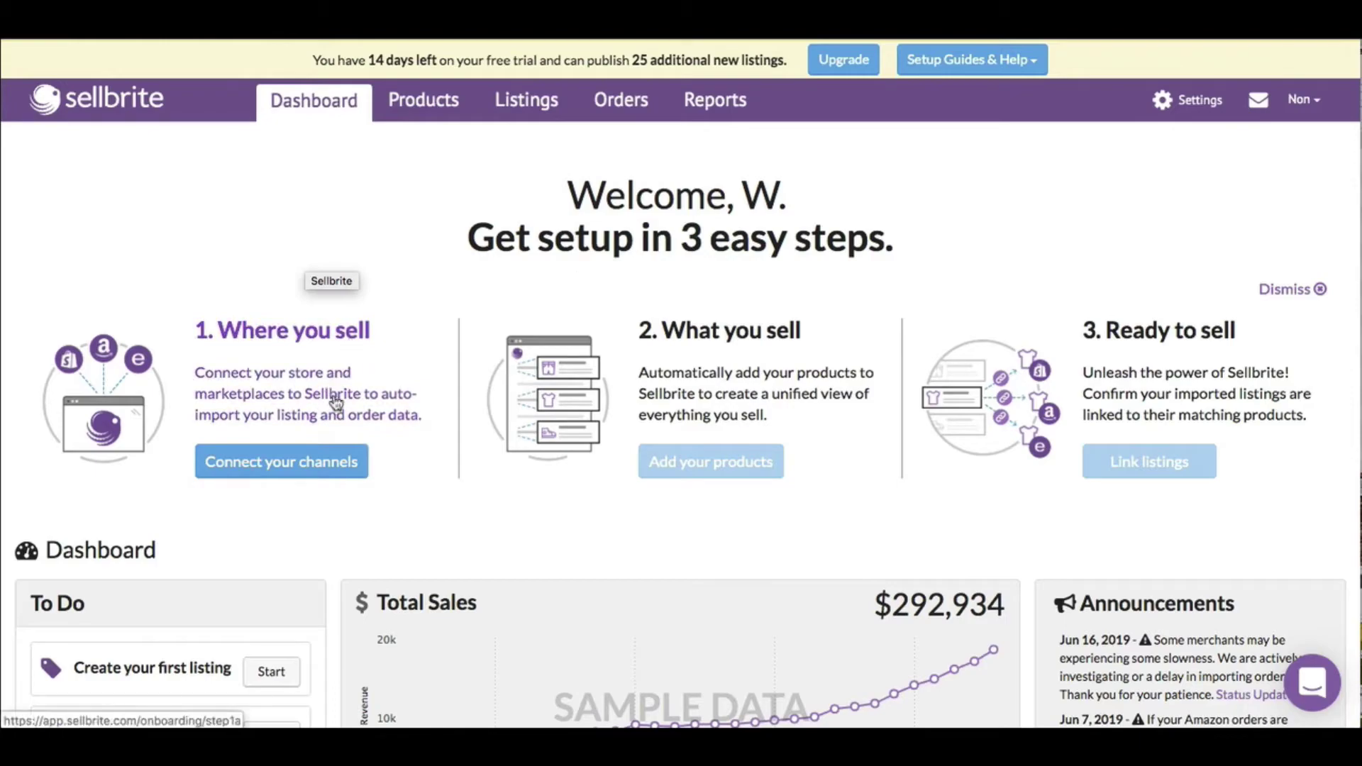
- Start 'Connect your channels' under '1. Where you sell' and continue with Get started
{"action": "left_click", "coordinate": [310, 462]}
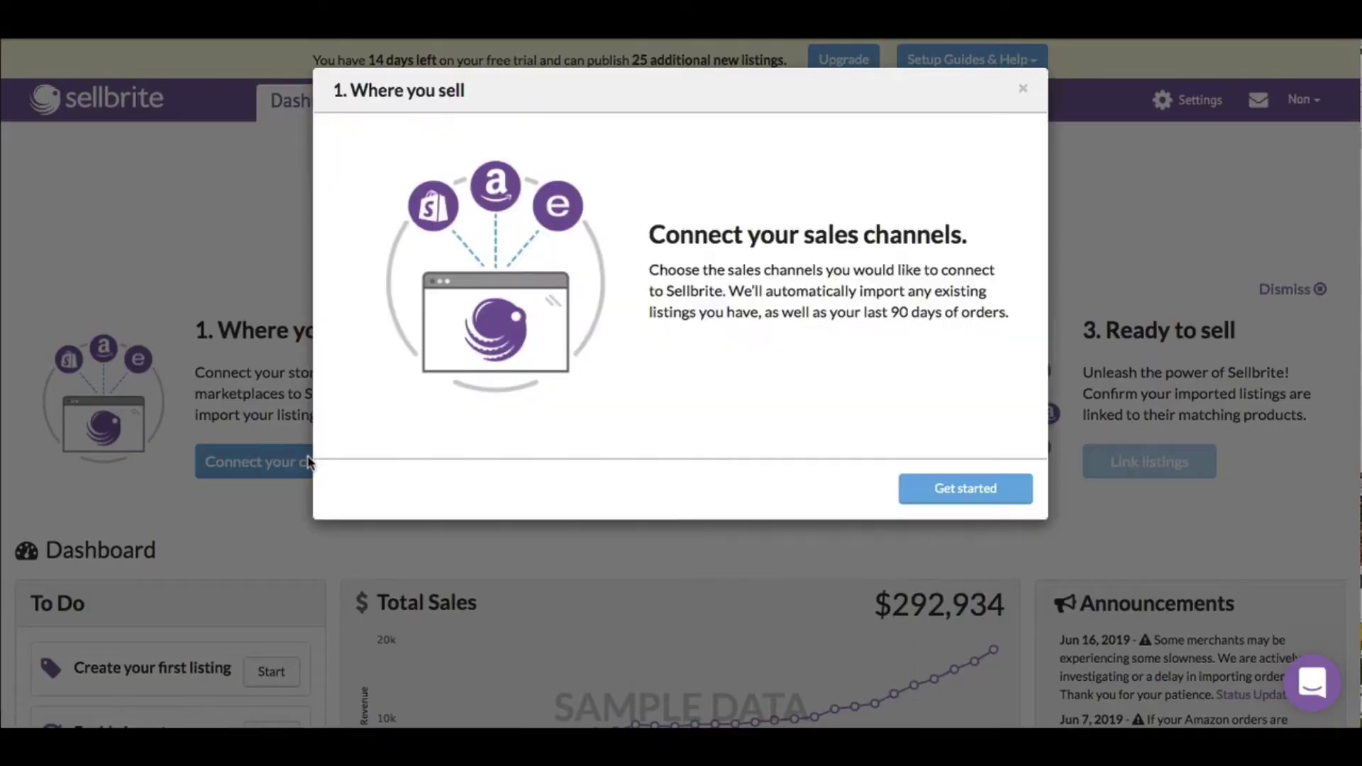
{"action": "left_click", "coordinate": [941, 490]}
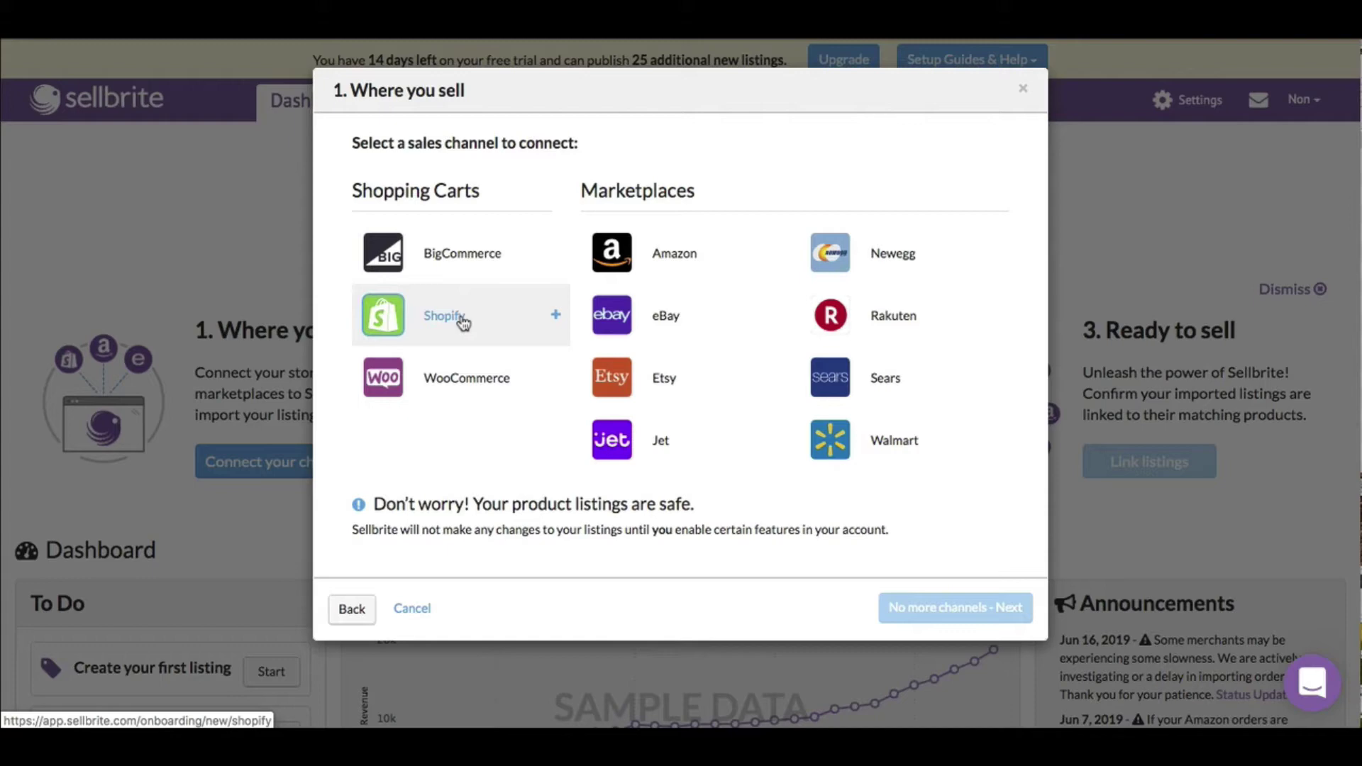
- Preview the Shopify, Amazon and eBay connect forms, then close the 'Where you sell' dialog
{"action": "left_click", "coordinate": [553, 315]}
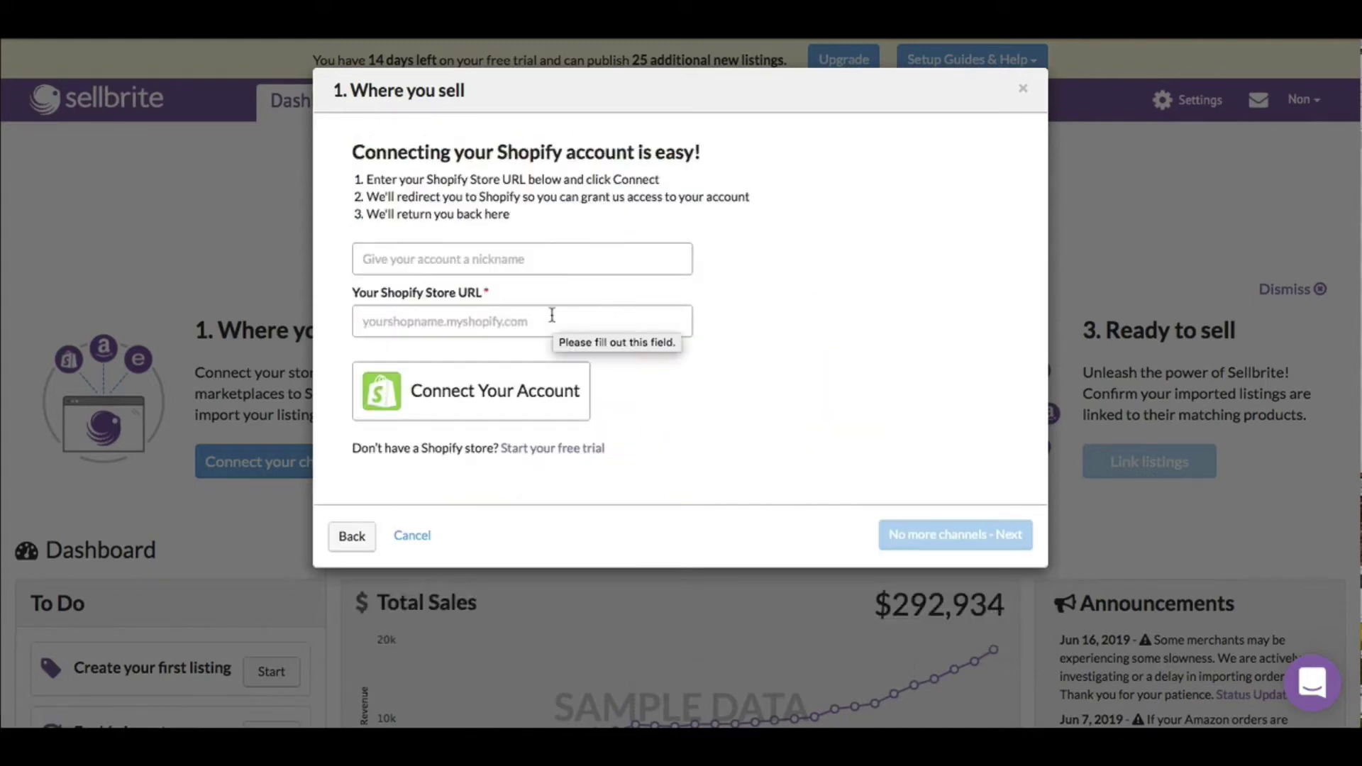
{"action": "left_click", "coordinate": [355, 536]}
{"action": "left_click", "coordinate": [674, 257]}
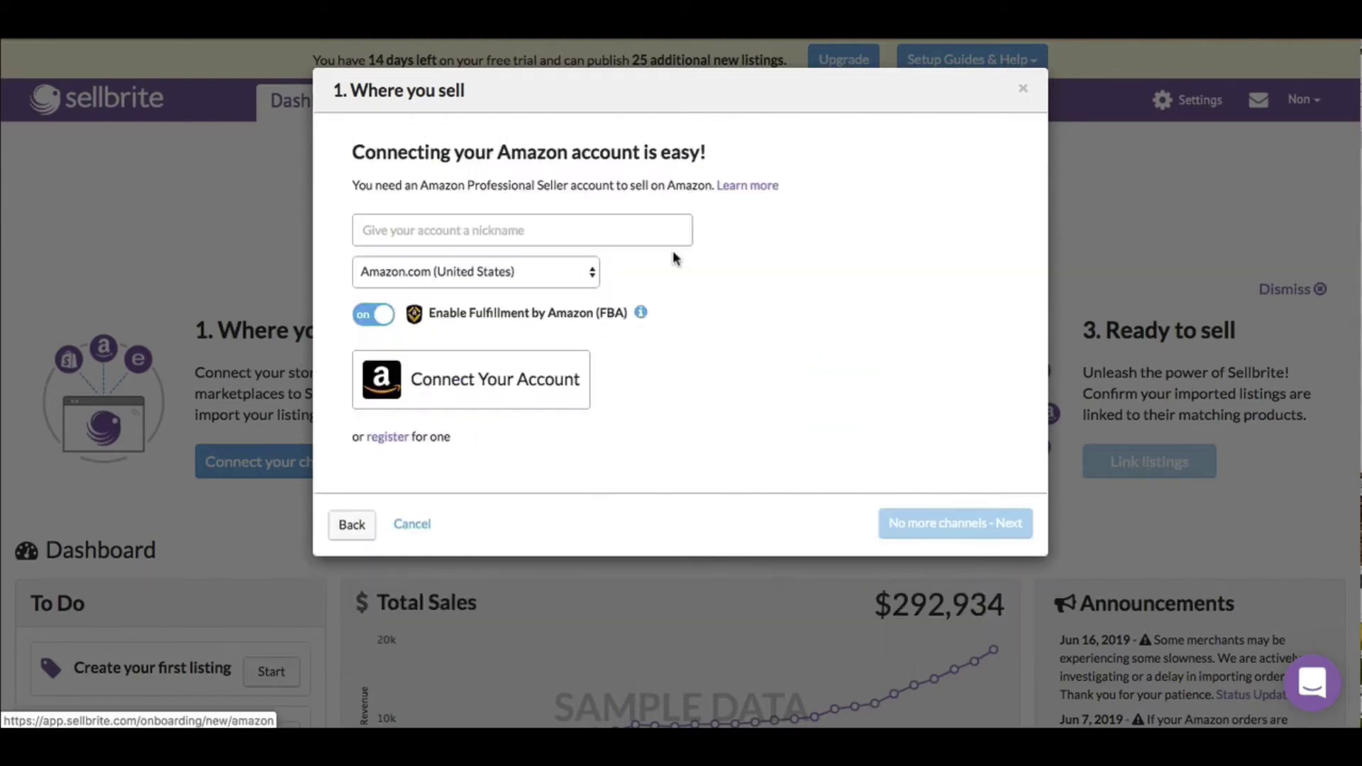
{"action": "left_click", "coordinate": [346, 523]}
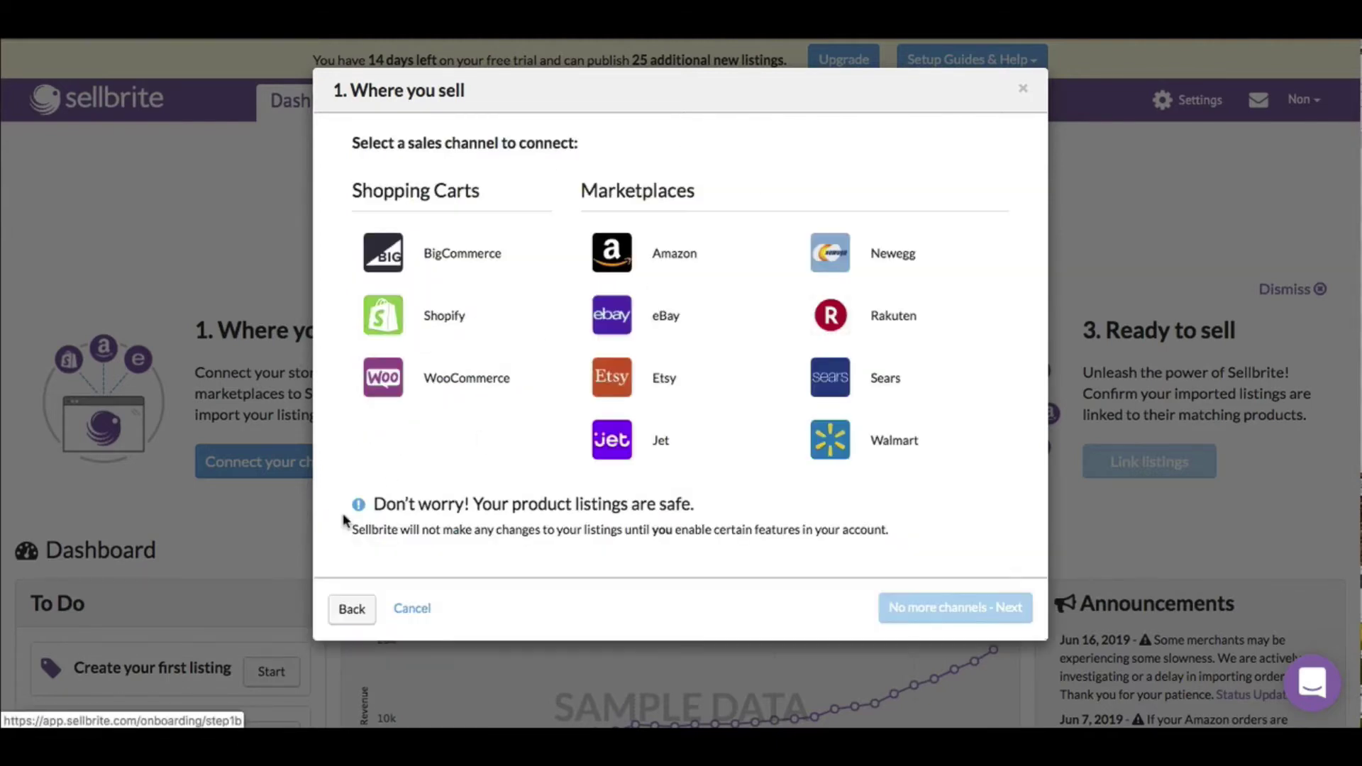
{"action": "left_click", "coordinate": [693, 322]}
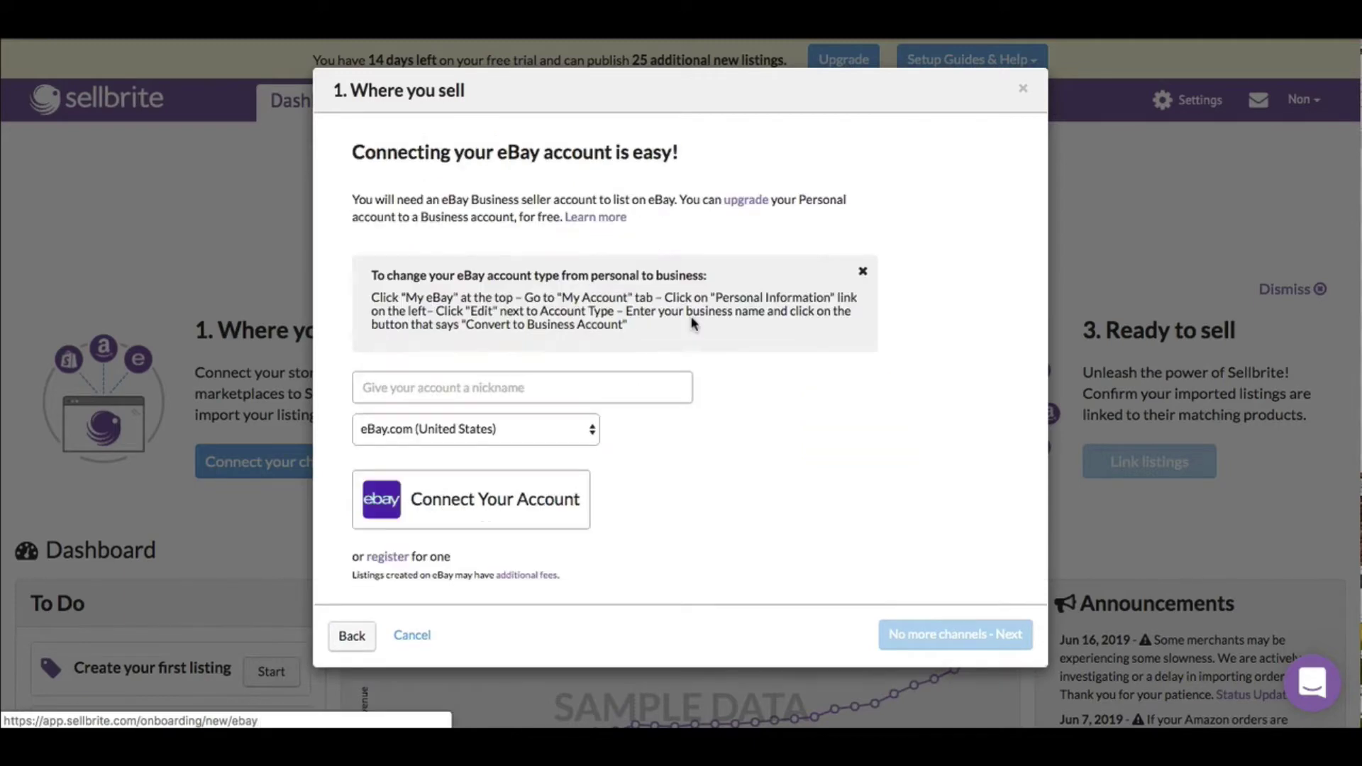
{"action": "left_click", "coordinate": [355, 635]}
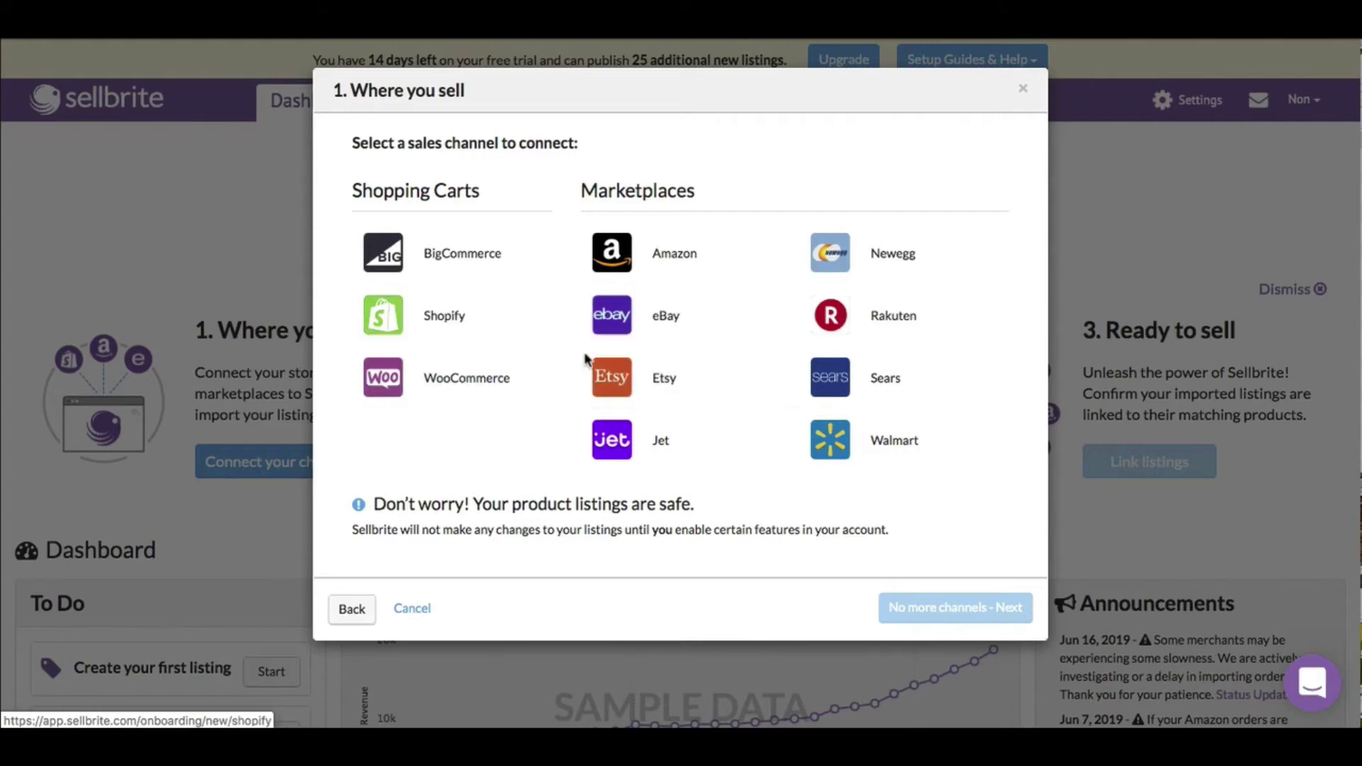
{"action": "left_click", "coordinate": [470, 315]}
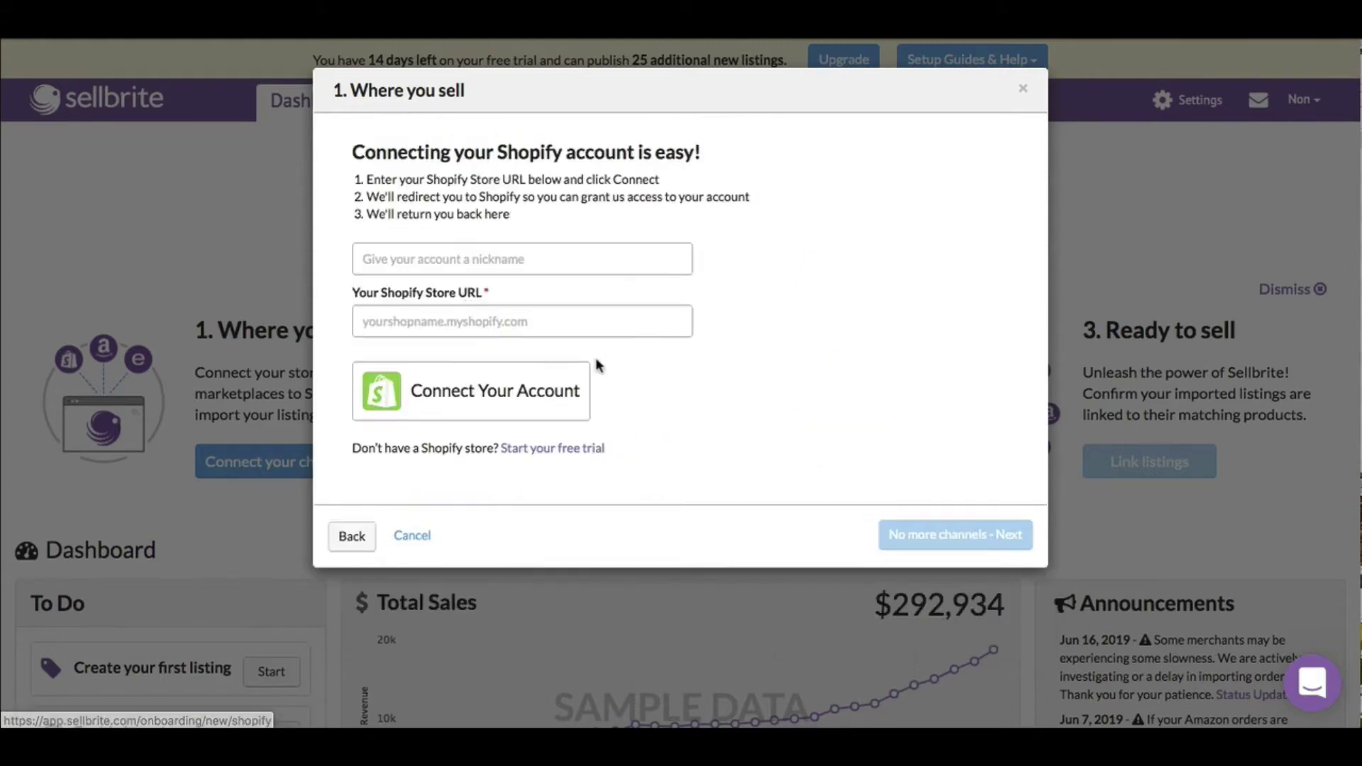
{"action": "left_click", "coordinate": [352, 536]}
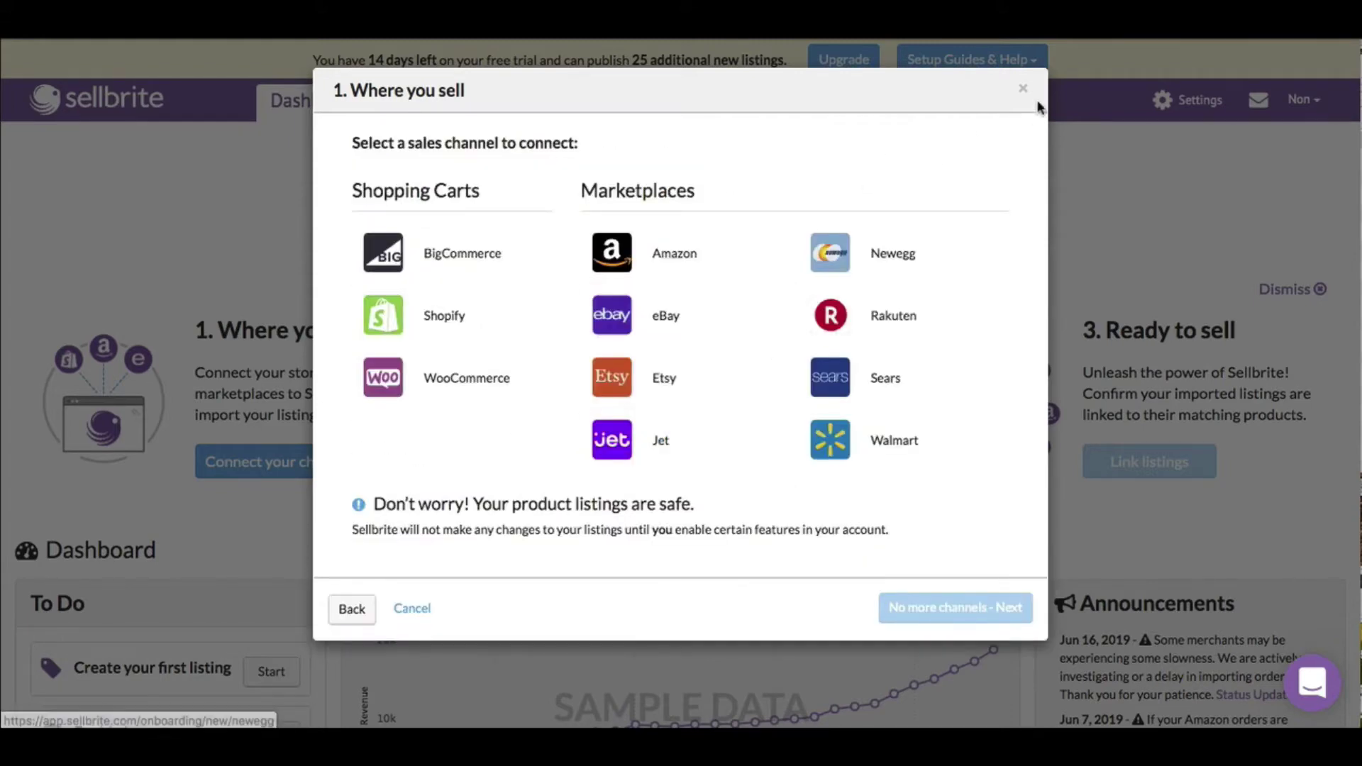
{"action": "left_click", "coordinate": [1020, 93]}
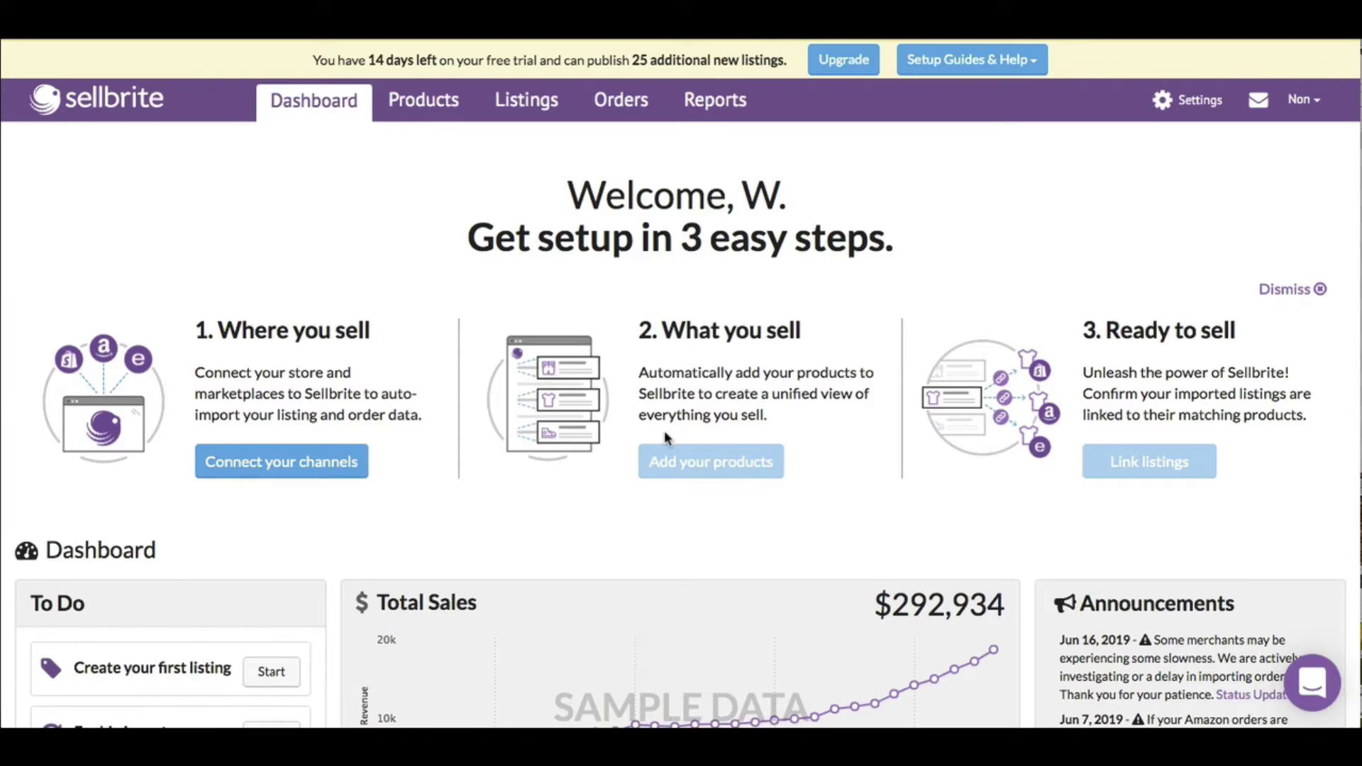
{"action": "scroll", "coordinate": [722, 428], "scroll_direction": "down", "scroll_amount": 3}
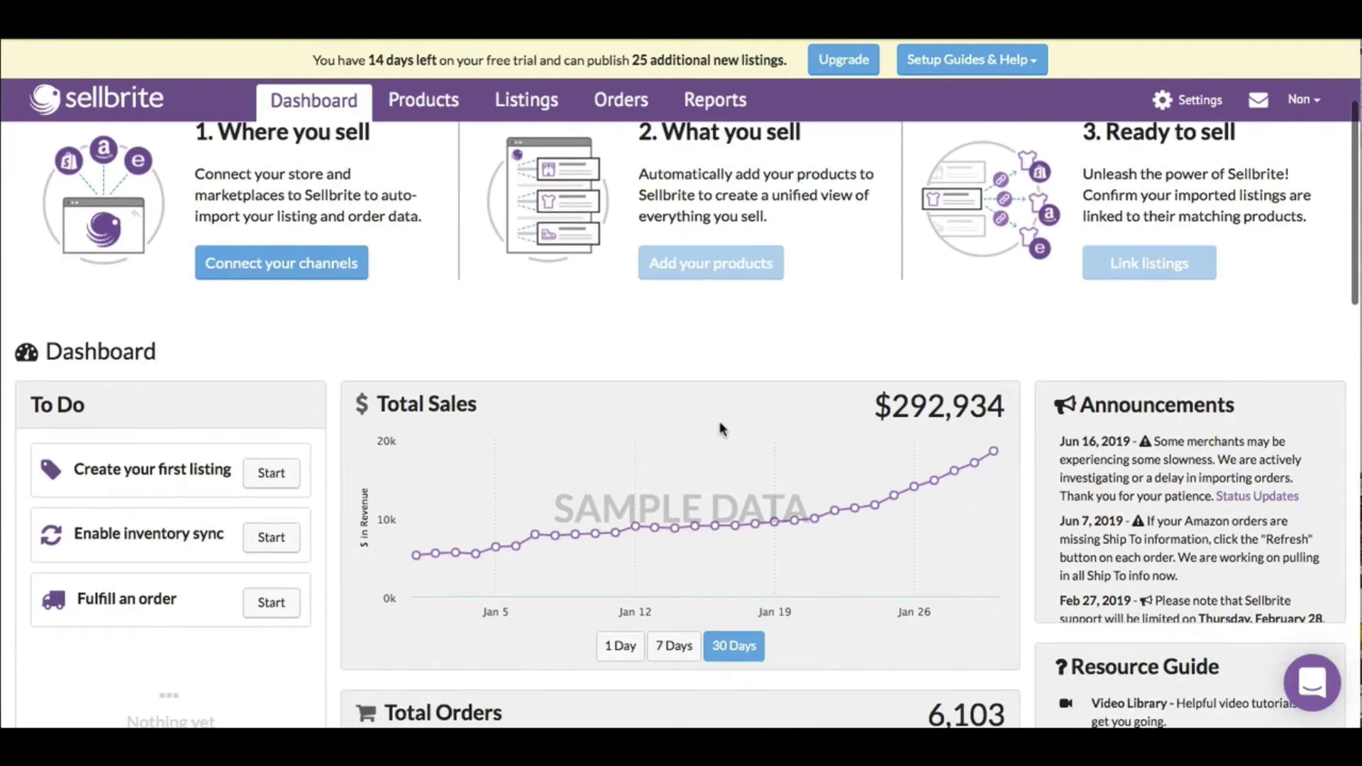
{"action": "scroll", "coordinate": [721, 428], "scroll_direction": "up", "scroll_amount": 3}
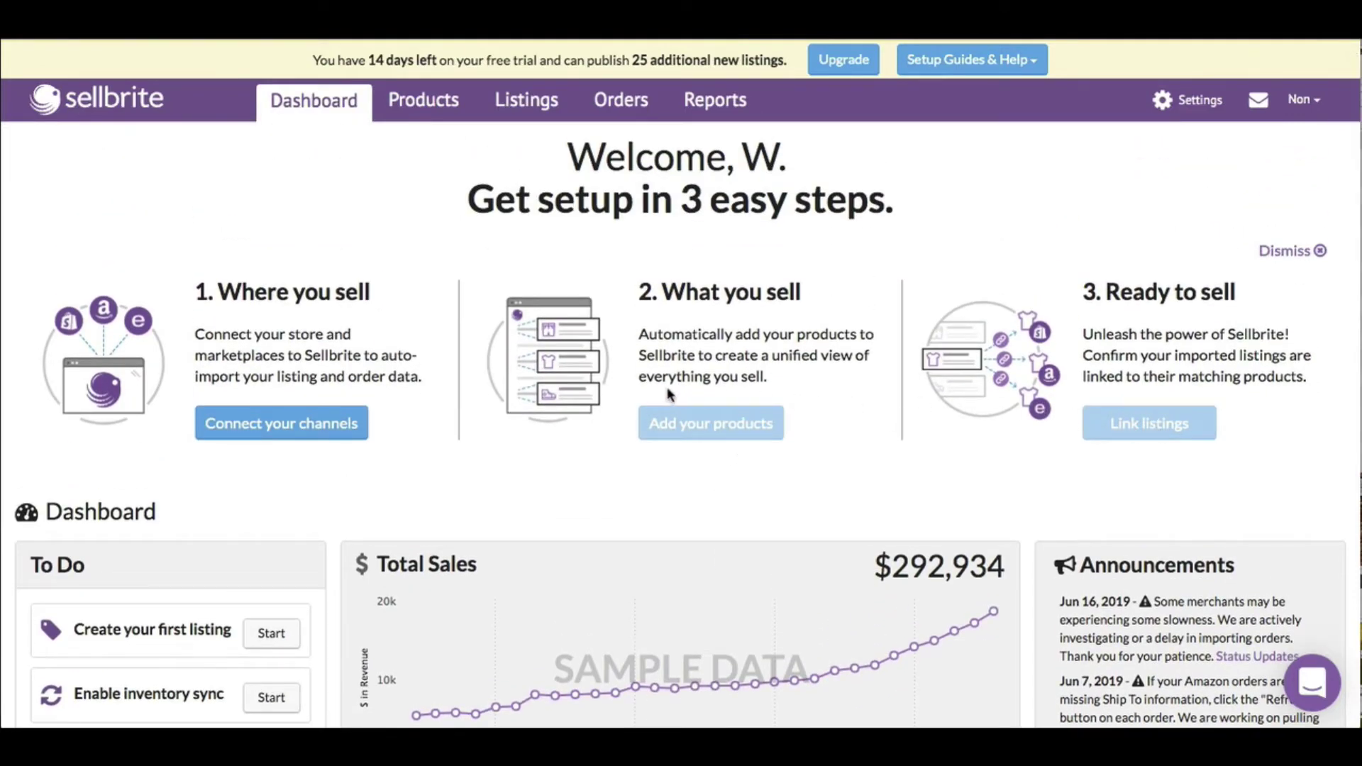
{"action": "scroll", "coordinate": [669, 307], "scroll_direction": "down", "scroll_amount": 3}
{"action": "scroll", "coordinate": [363, 278], "scroll_direction": "up", "scroll_amount": 2}
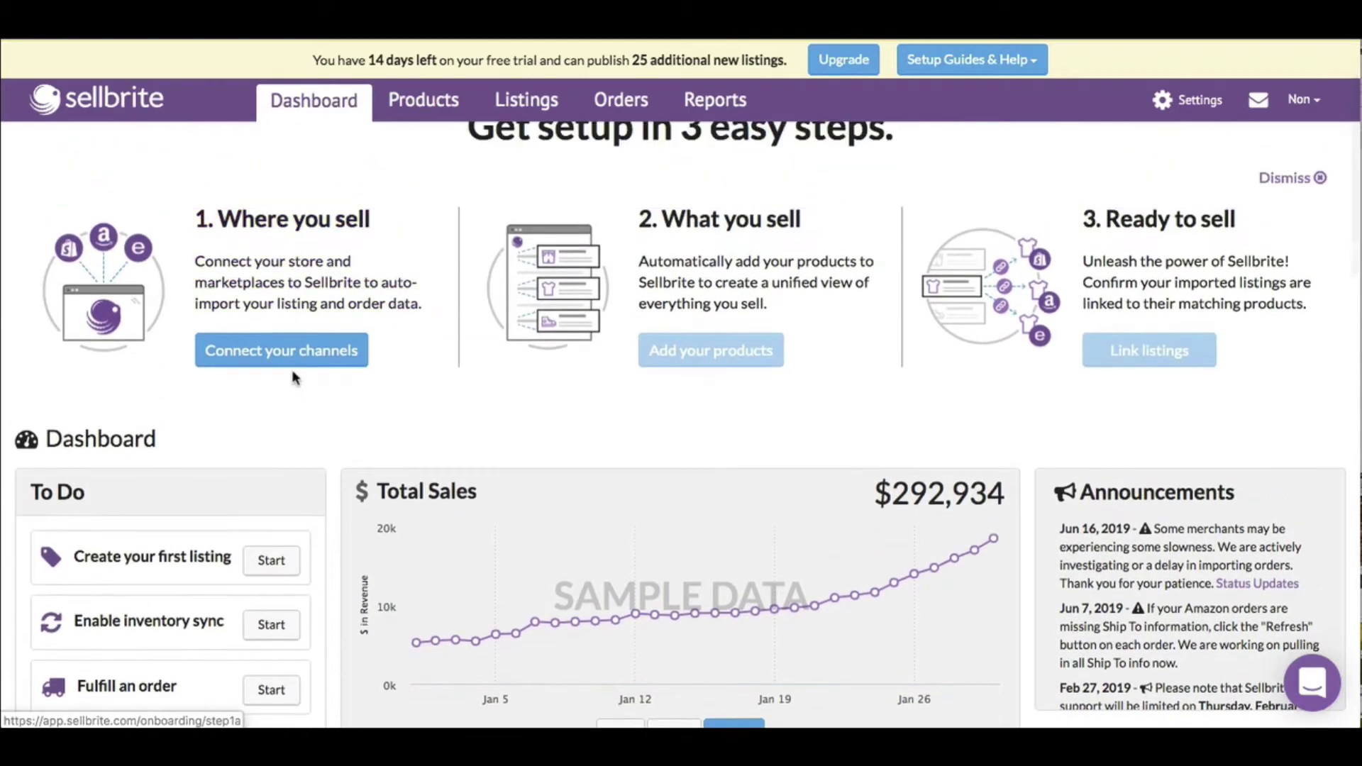
{"action": "scroll", "coordinate": [396, 423], "scroll_direction": "down", "scroll_amount": 4}
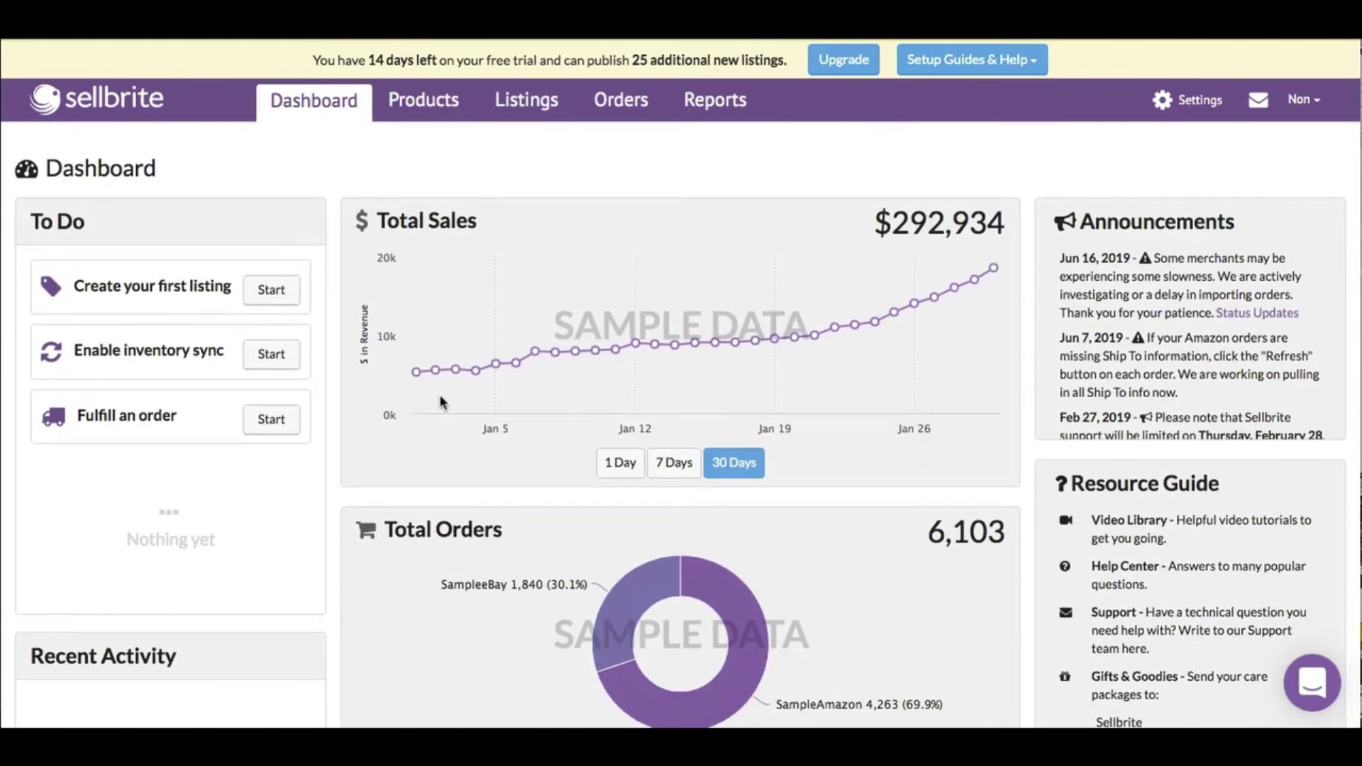
{"action": "scroll", "coordinate": [440, 402], "scroll_direction": "up", "scroll_amount": 1}
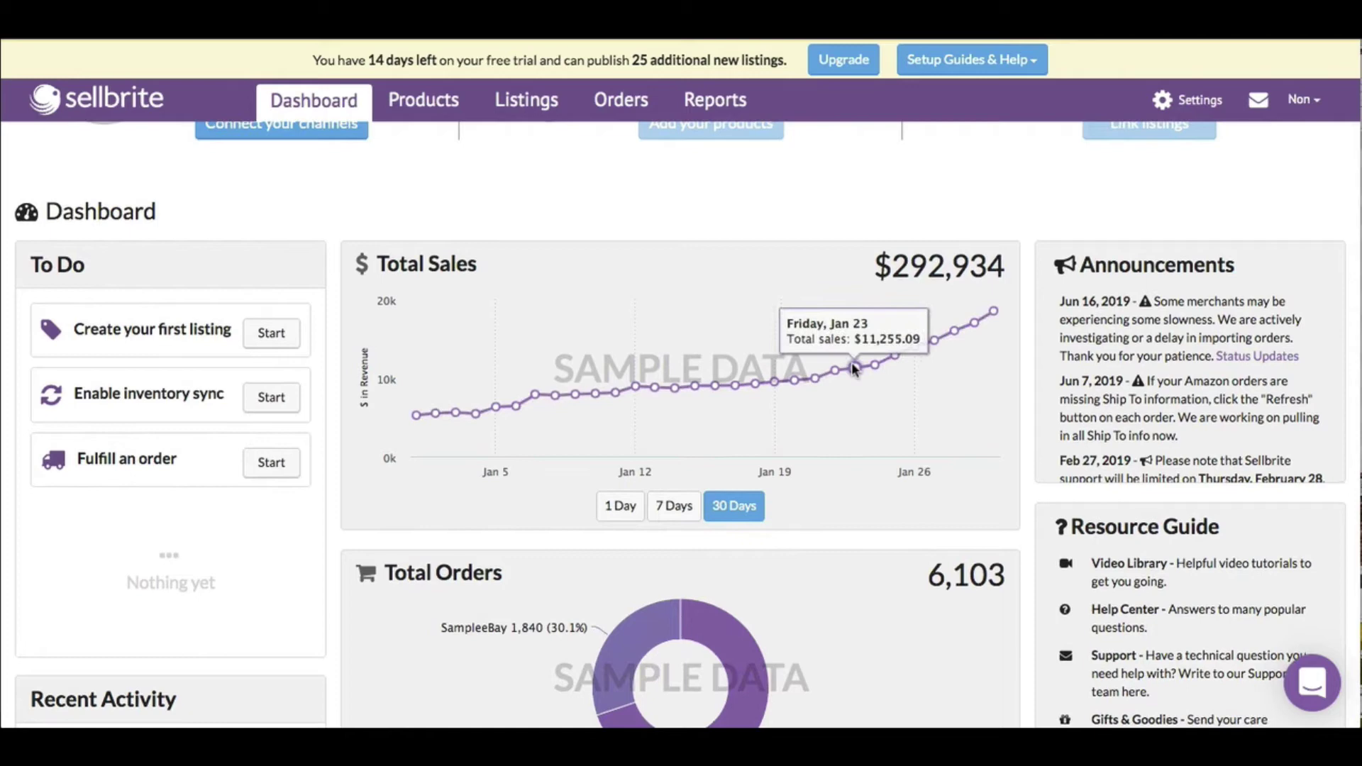
{"action": "mouse_move", "coordinate": [439, 408]}
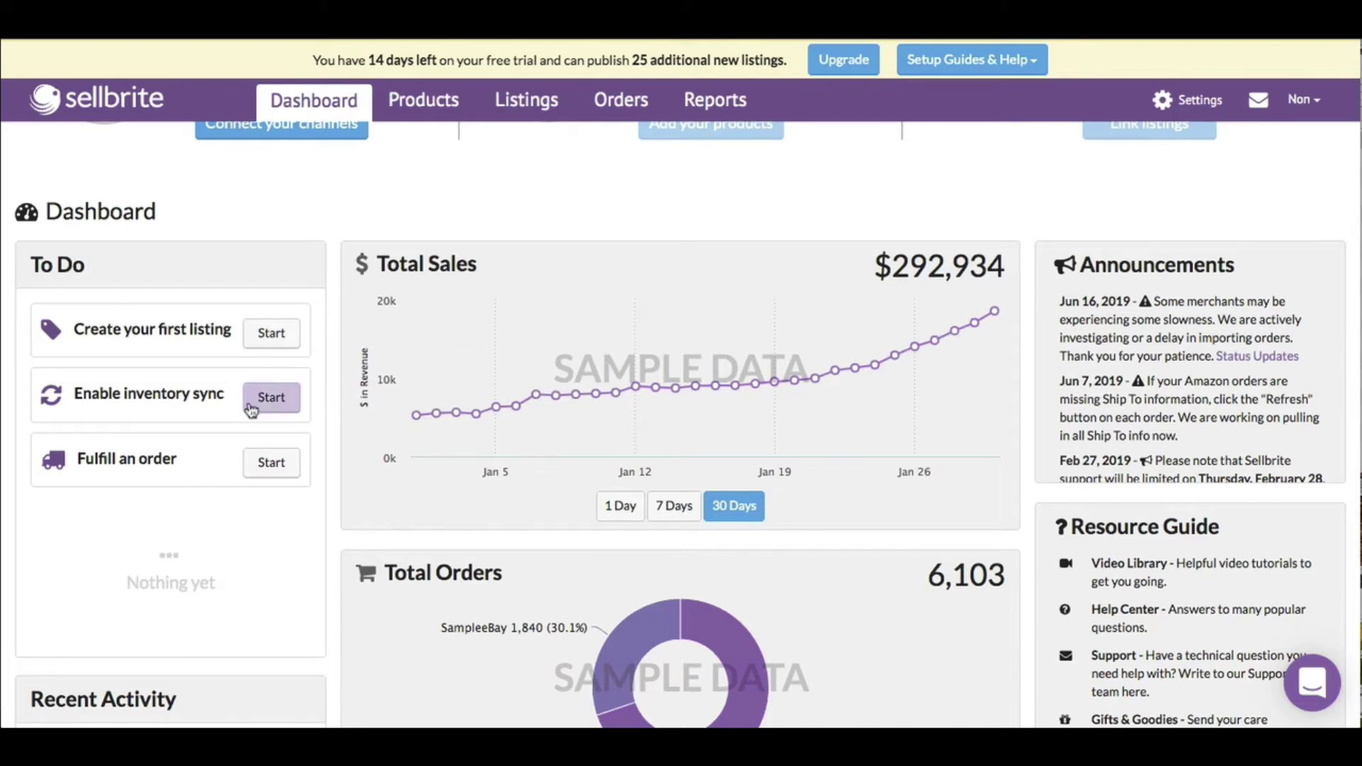
- Start 'Create your first listing' and dismiss the Creating a Listing guide
{"action": "left_click", "coordinate": [267, 337]}
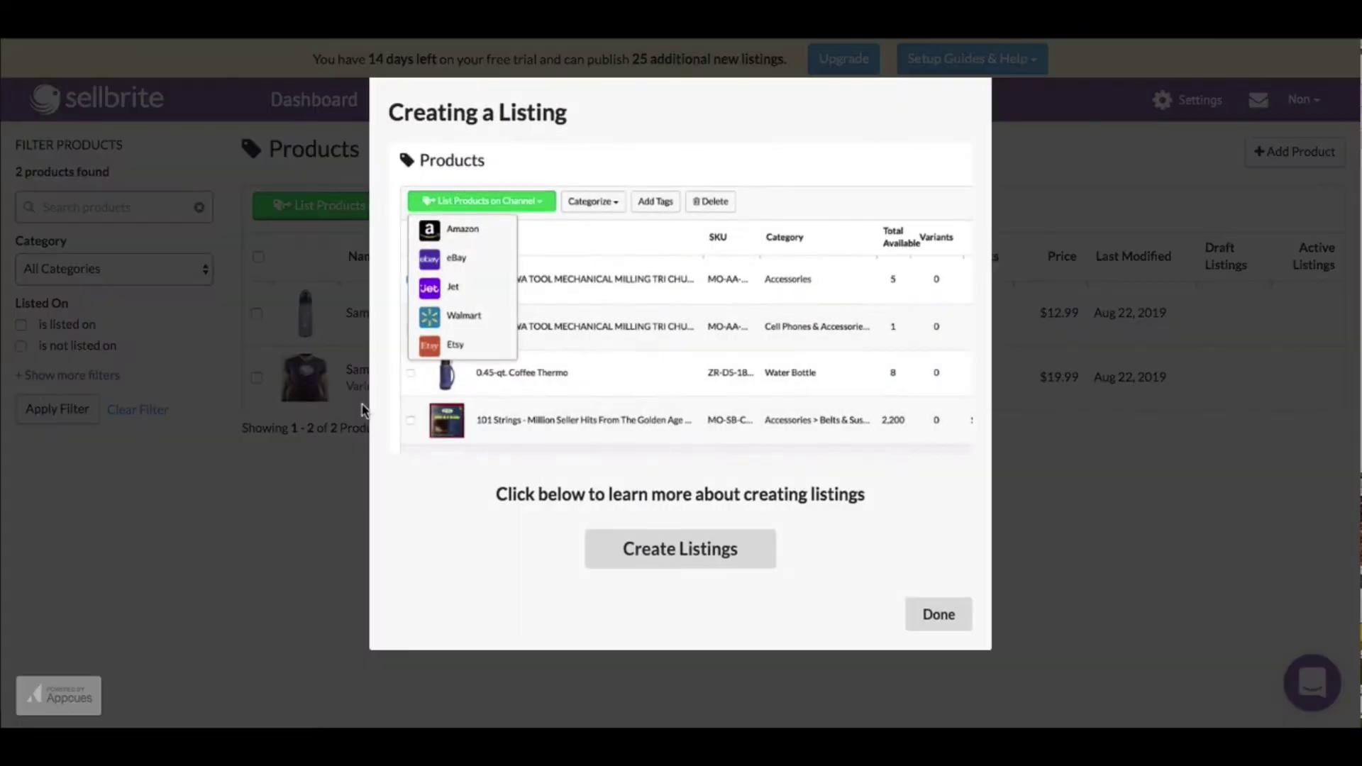
{"action": "left_click", "coordinate": [688, 560]}
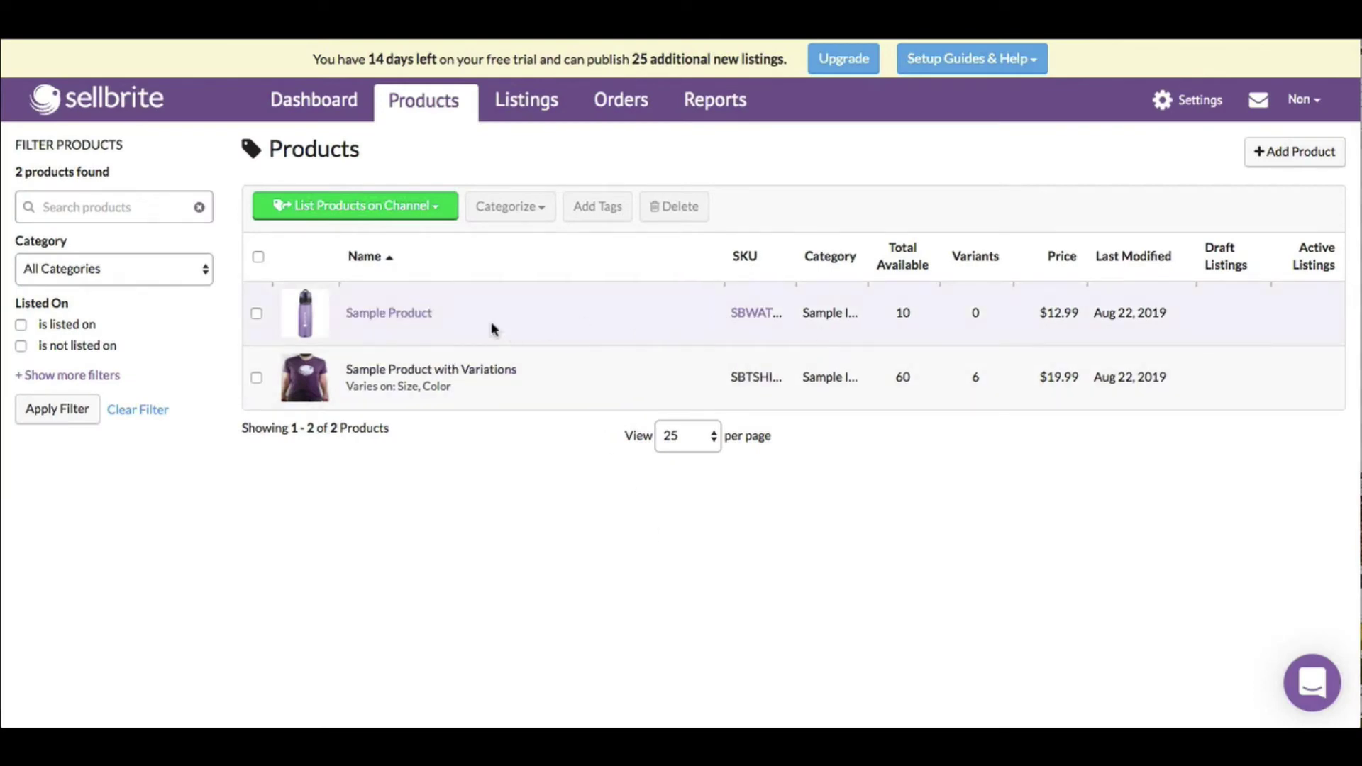
{"action": "left_click", "coordinate": [402, 314]}
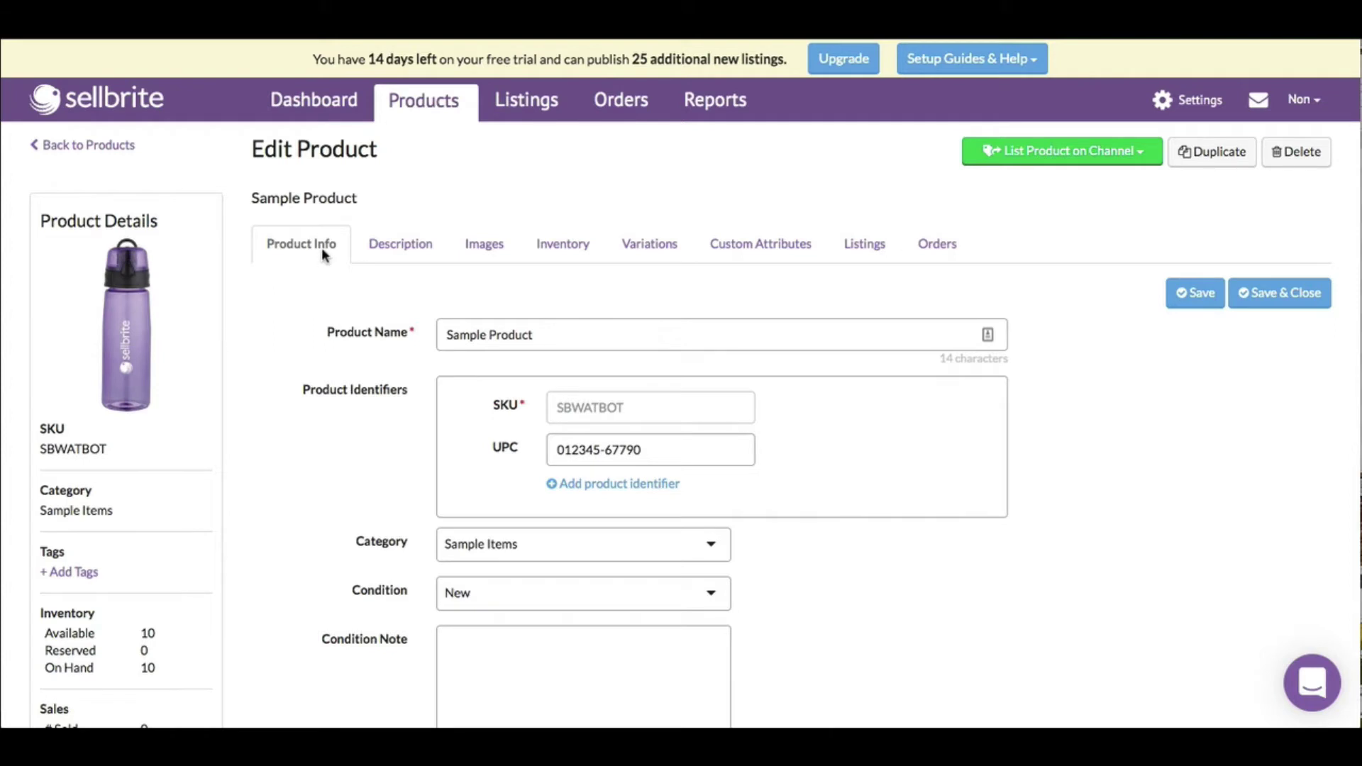
{"action": "left_click", "coordinate": [387, 247]}
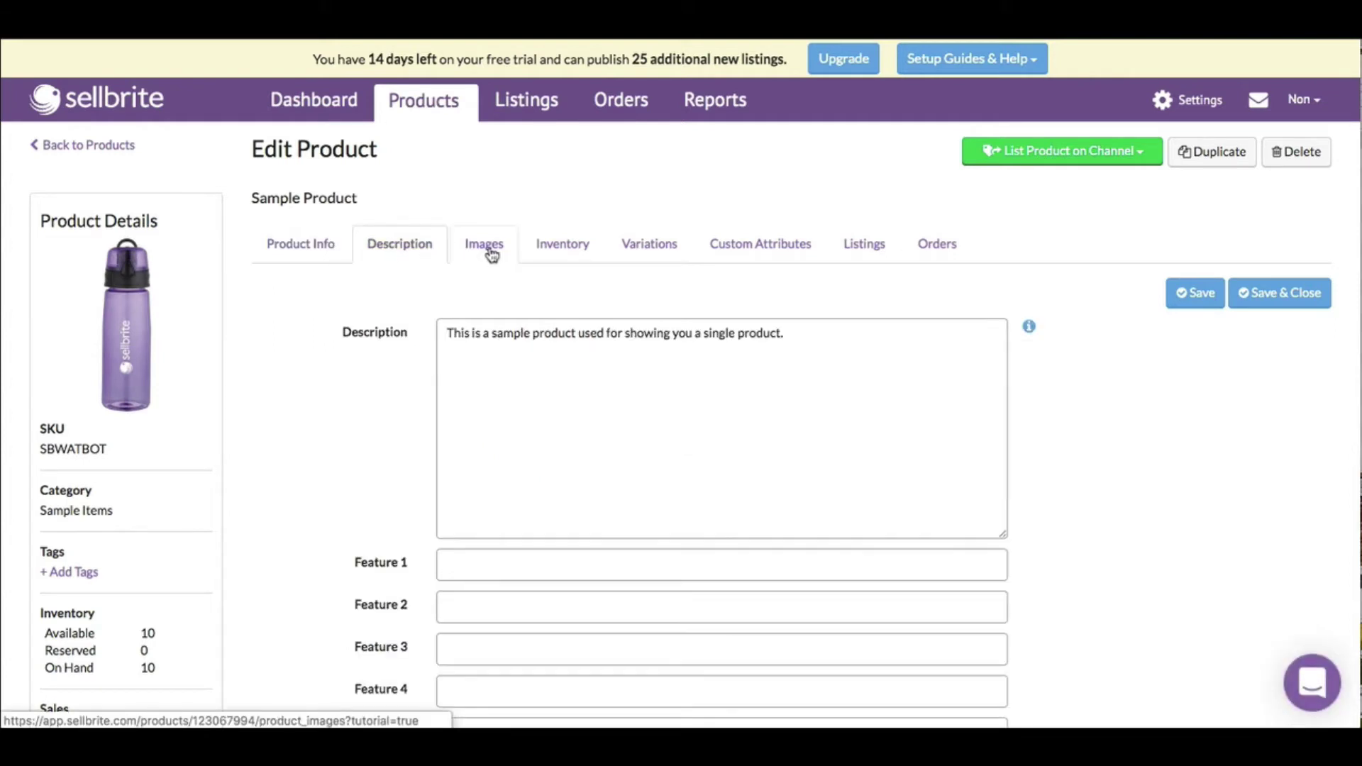
{"action": "left_click", "coordinate": [305, 248]}
{"action": "scroll", "coordinate": [578, 415], "scroll_direction": "down", "scroll_amount": 3}
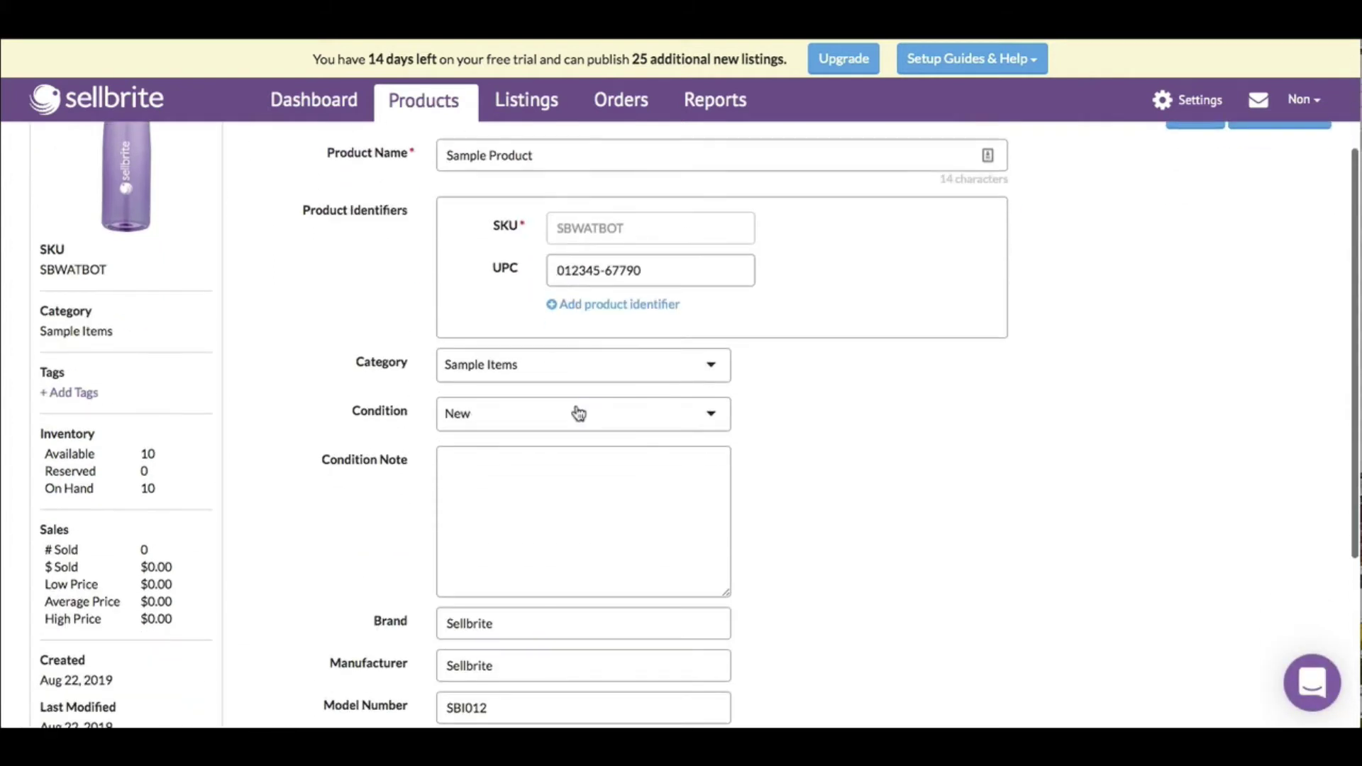
{"action": "scroll", "coordinate": [578, 411], "scroll_direction": "down", "scroll_amount": 5}
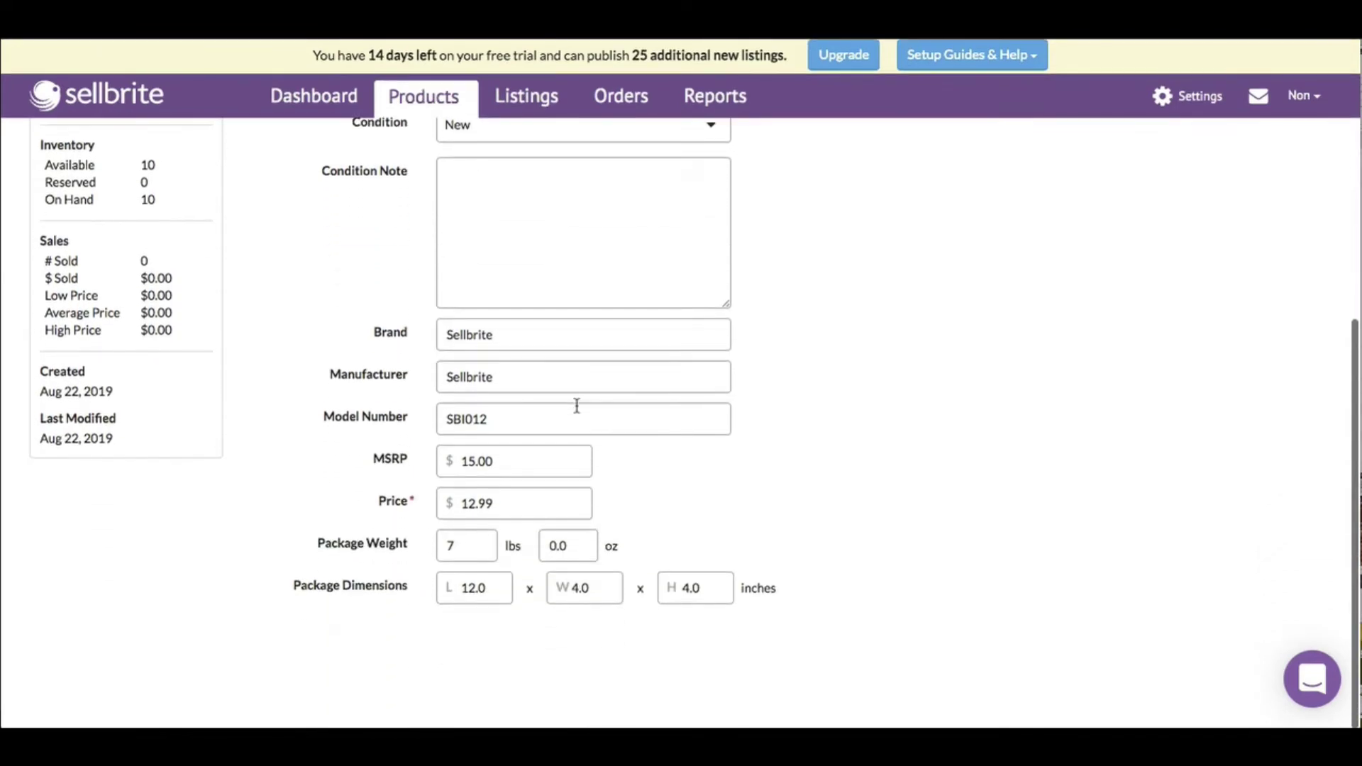
{"action": "scroll", "coordinate": [597, 548], "scroll_direction": "up", "scroll_amount": 5}
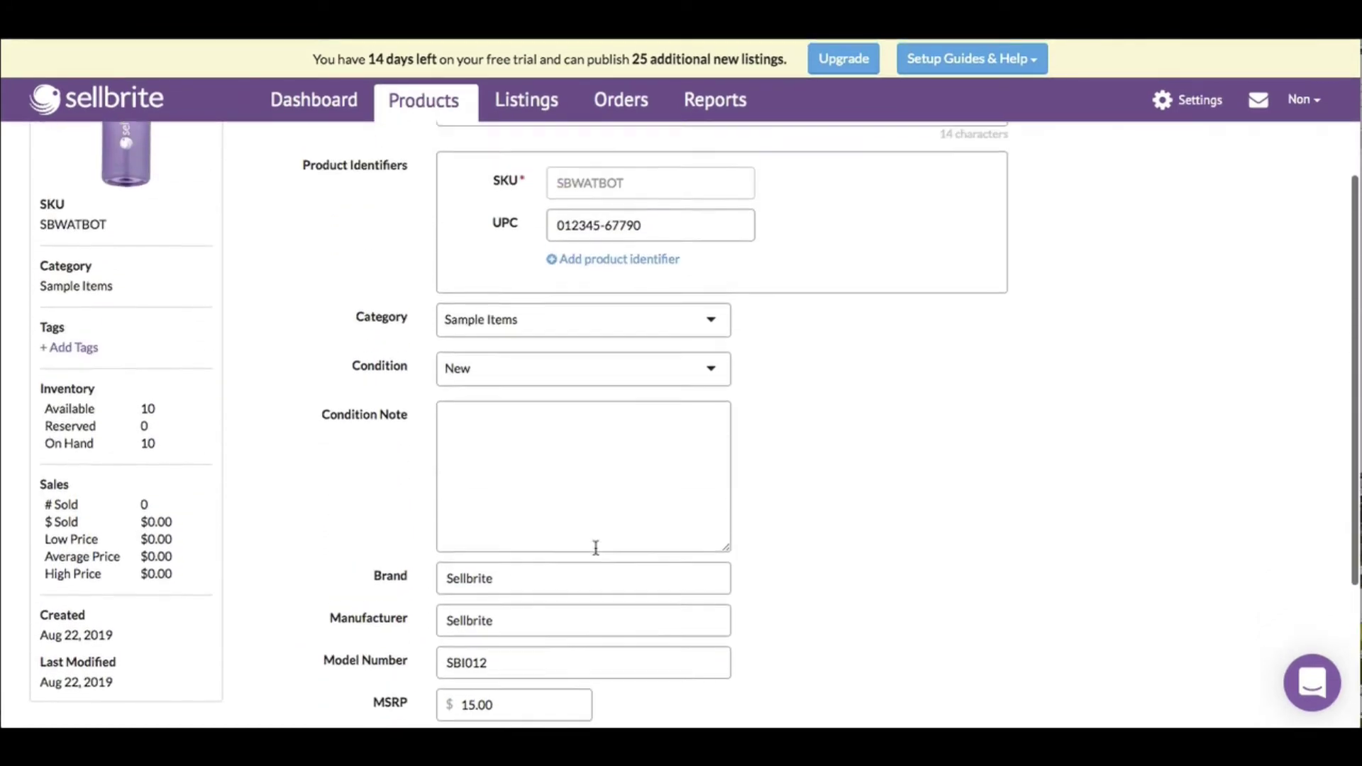
{"action": "scroll", "coordinate": [426, 577], "scroll_direction": "up", "scroll_amount": 2}
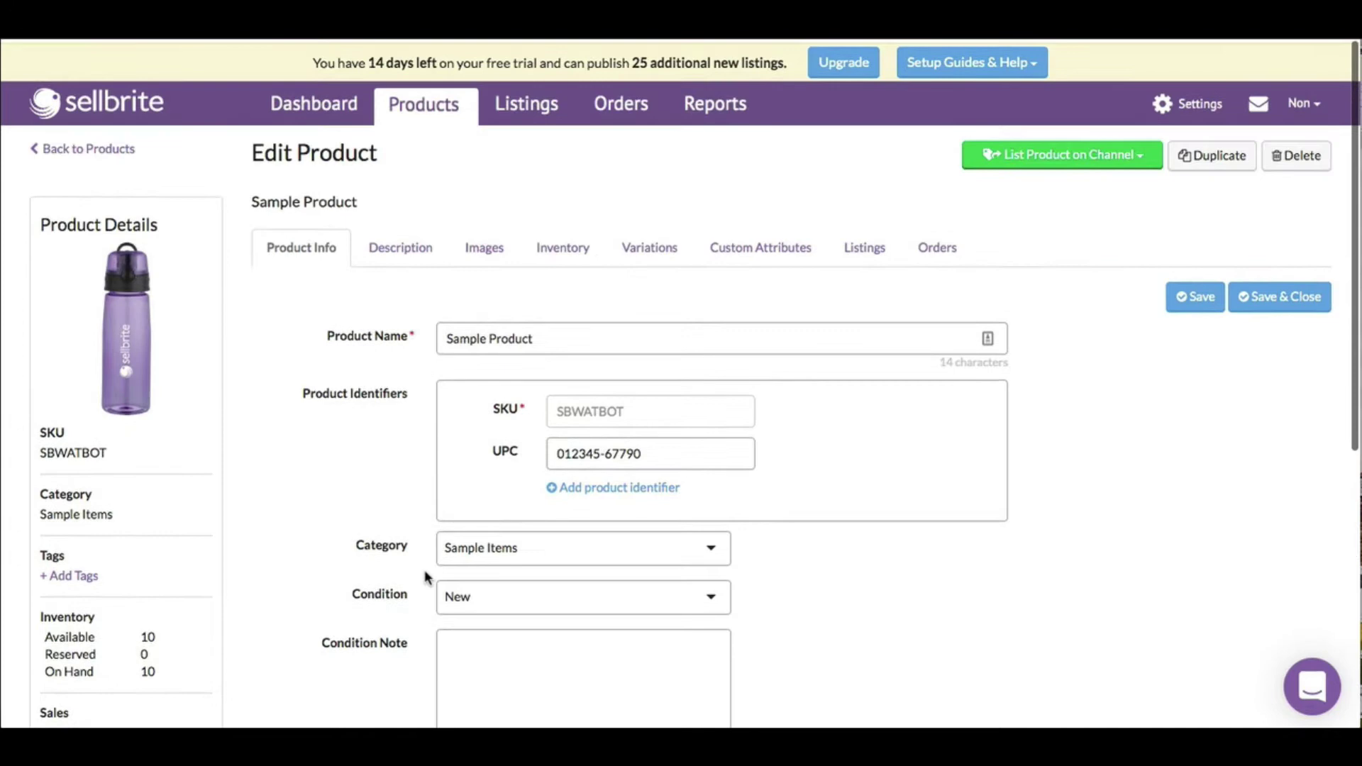
{"action": "left_click", "coordinate": [417, 249]}
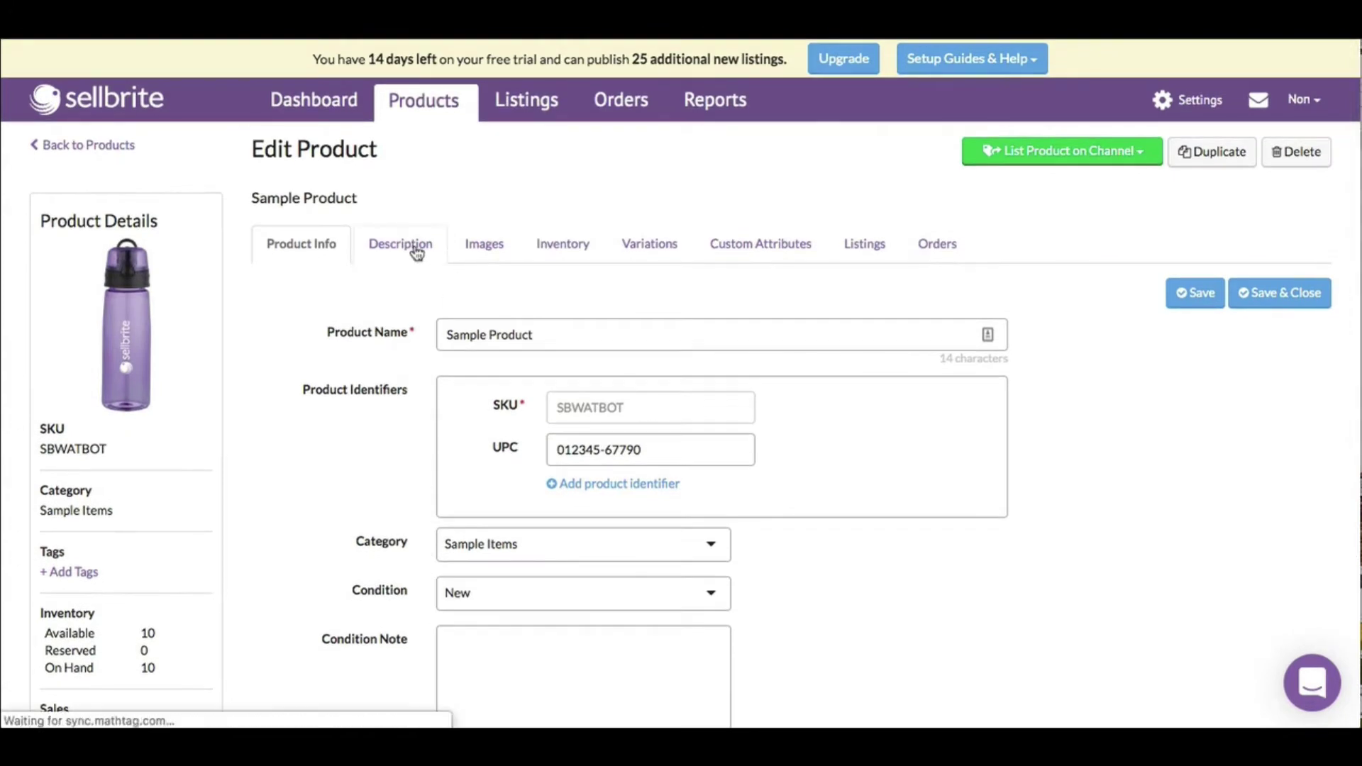
{"action": "left_click", "coordinate": [497, 253]}
{"action": "left_click", "coordinate": [1133, 159]}
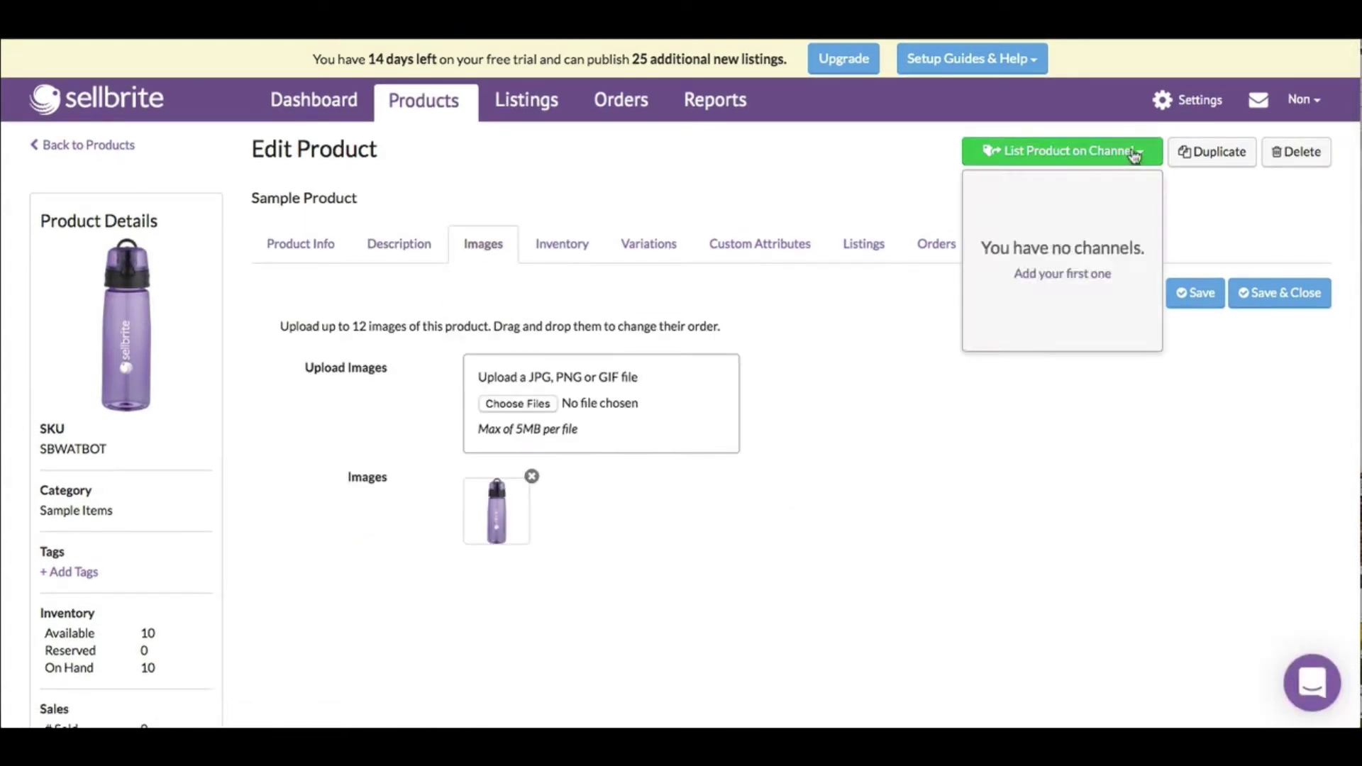
{"action": "left_click", "coordinate": [760, 173]}
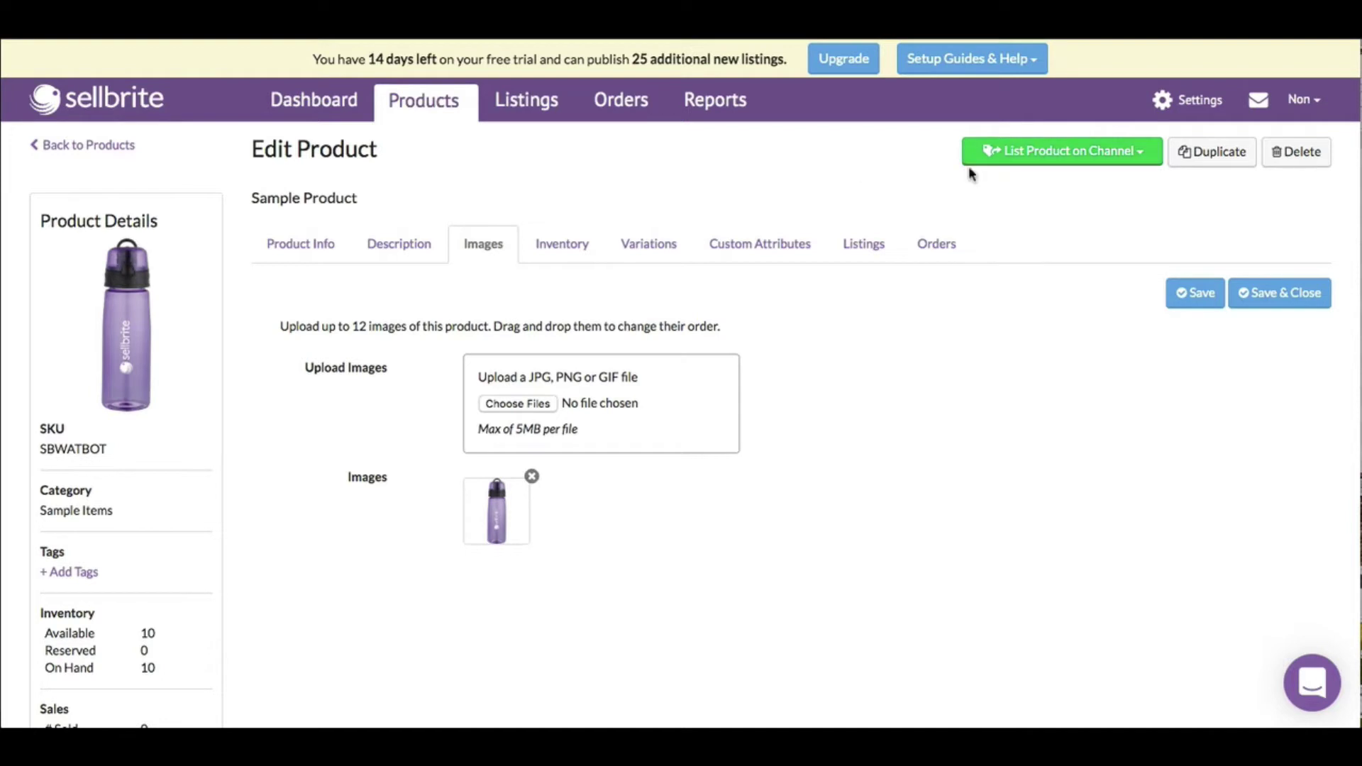
{"action": "left_click", "coordinate": [1127, 165]}
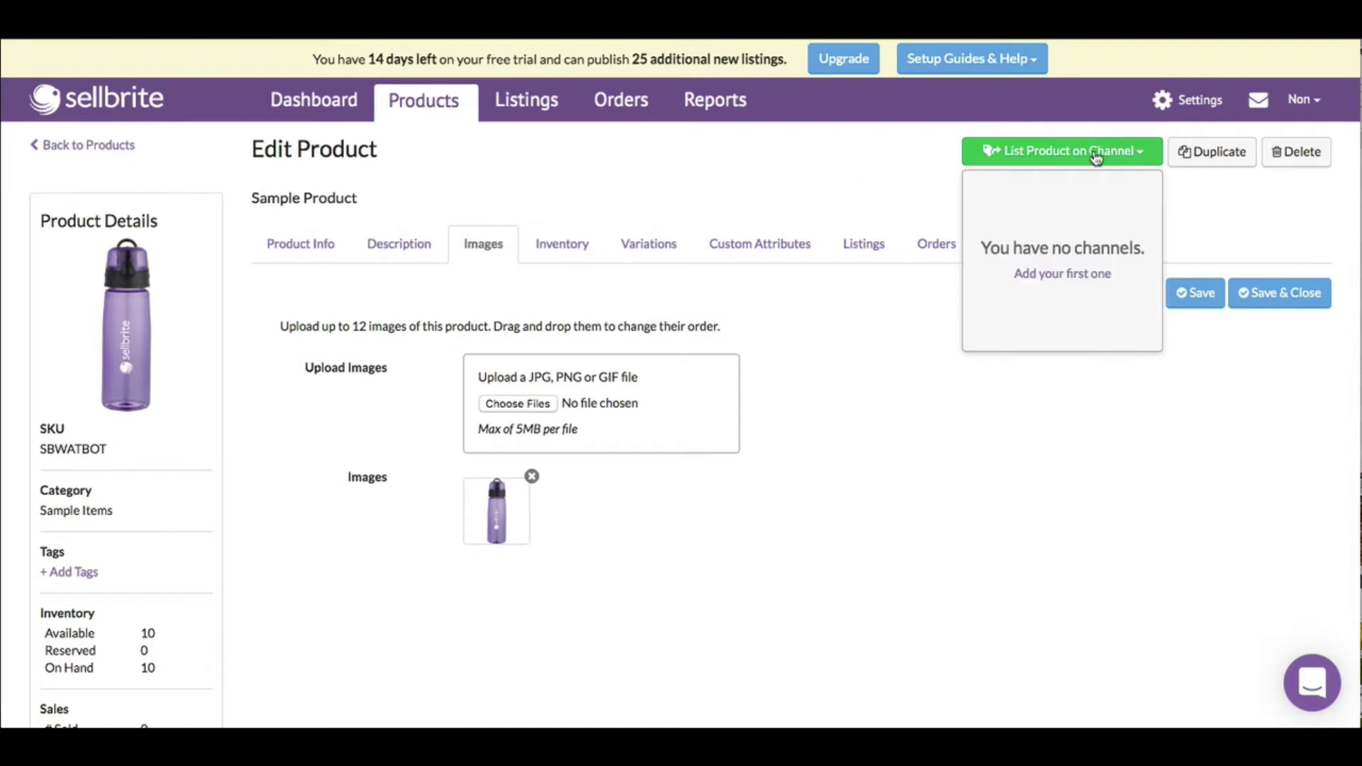
{"action": "left_click", "coordinate": [787, 176]}
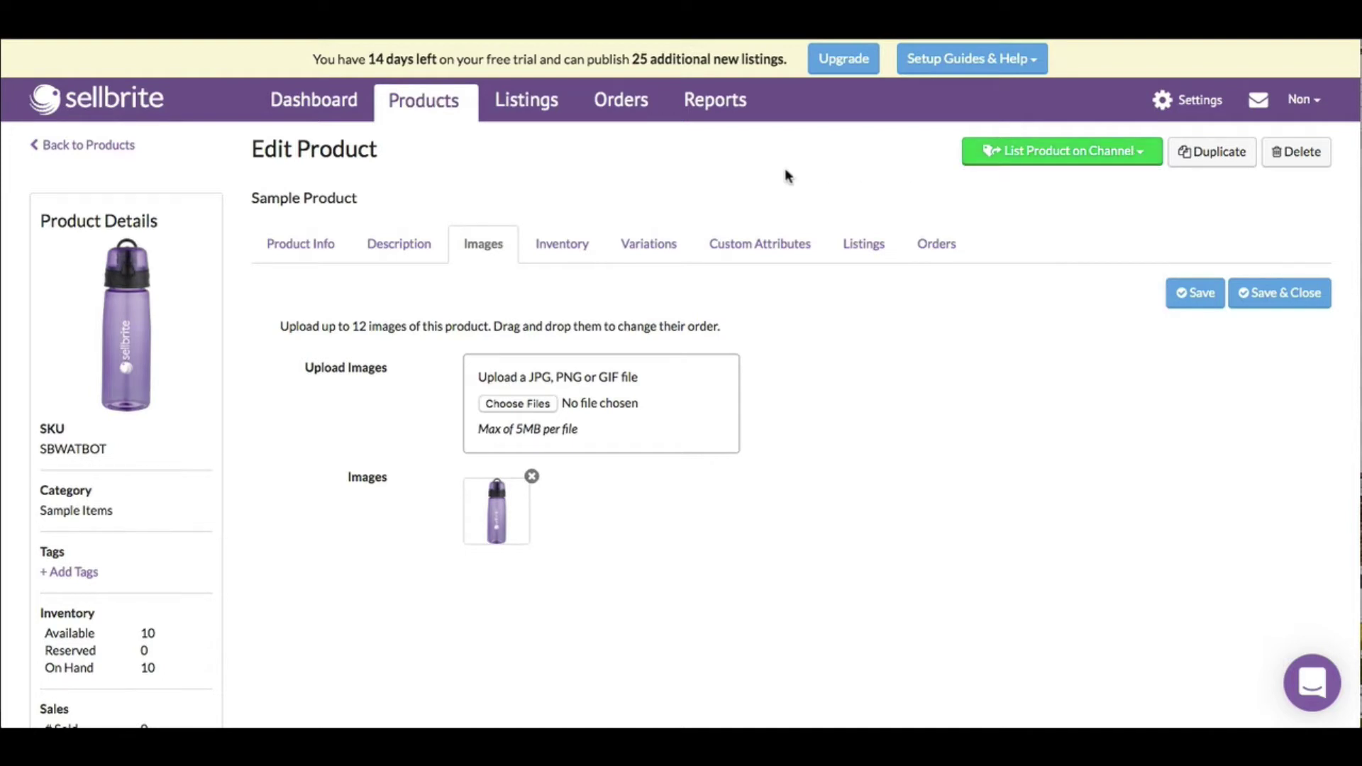
- Start the 'Enable inventory sync' task from the Dashboard's To Do panel
{"action": "left_click", "coordinate": [309, 114]}
{"action": "scroll", "coordinate": [715, 454], "scroll_direction": "down", "scroll_amount": 5}
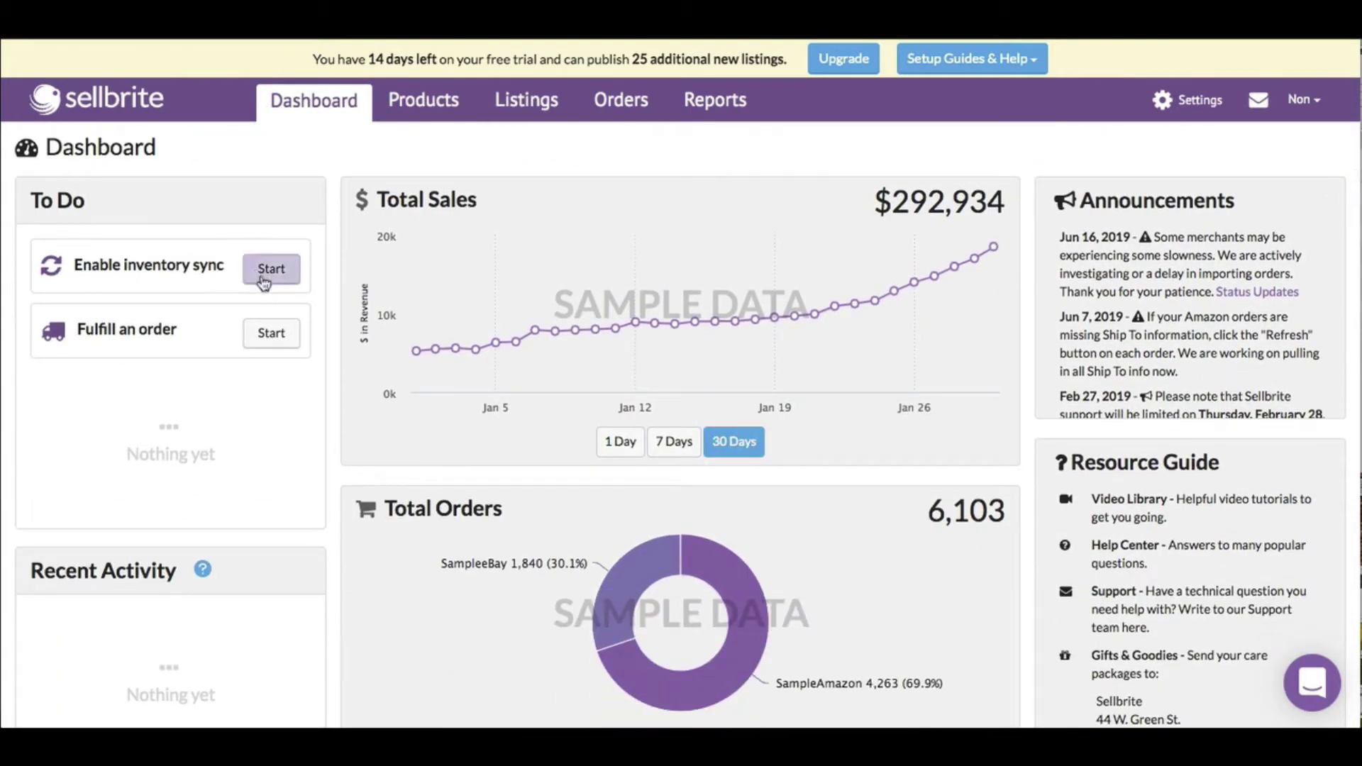
{"action": "left_click", "coordinate": [263, 273]}
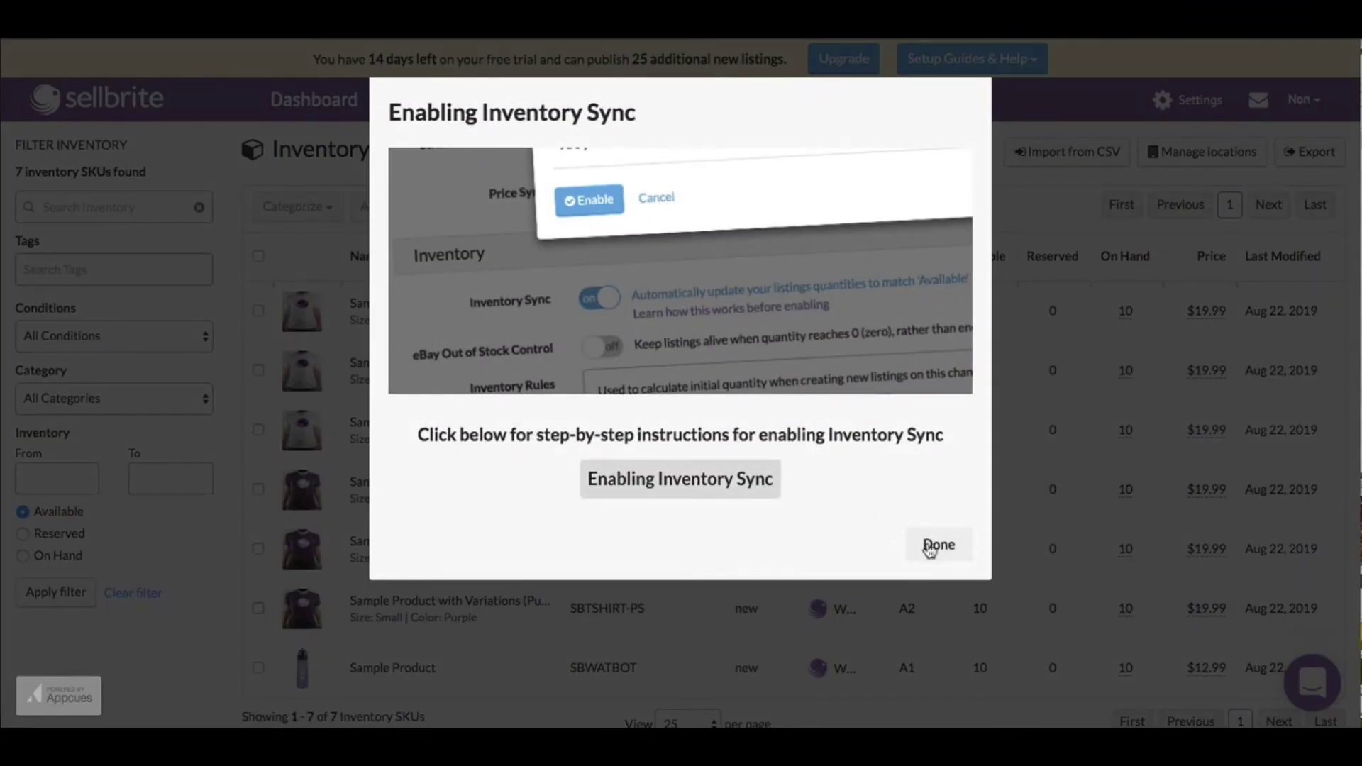
- Open the Enabling Inventory Sync help article and read down to its How to Turn on Inventory Sync steps
{"action": "left_click", "coordinate": [688, 474]}
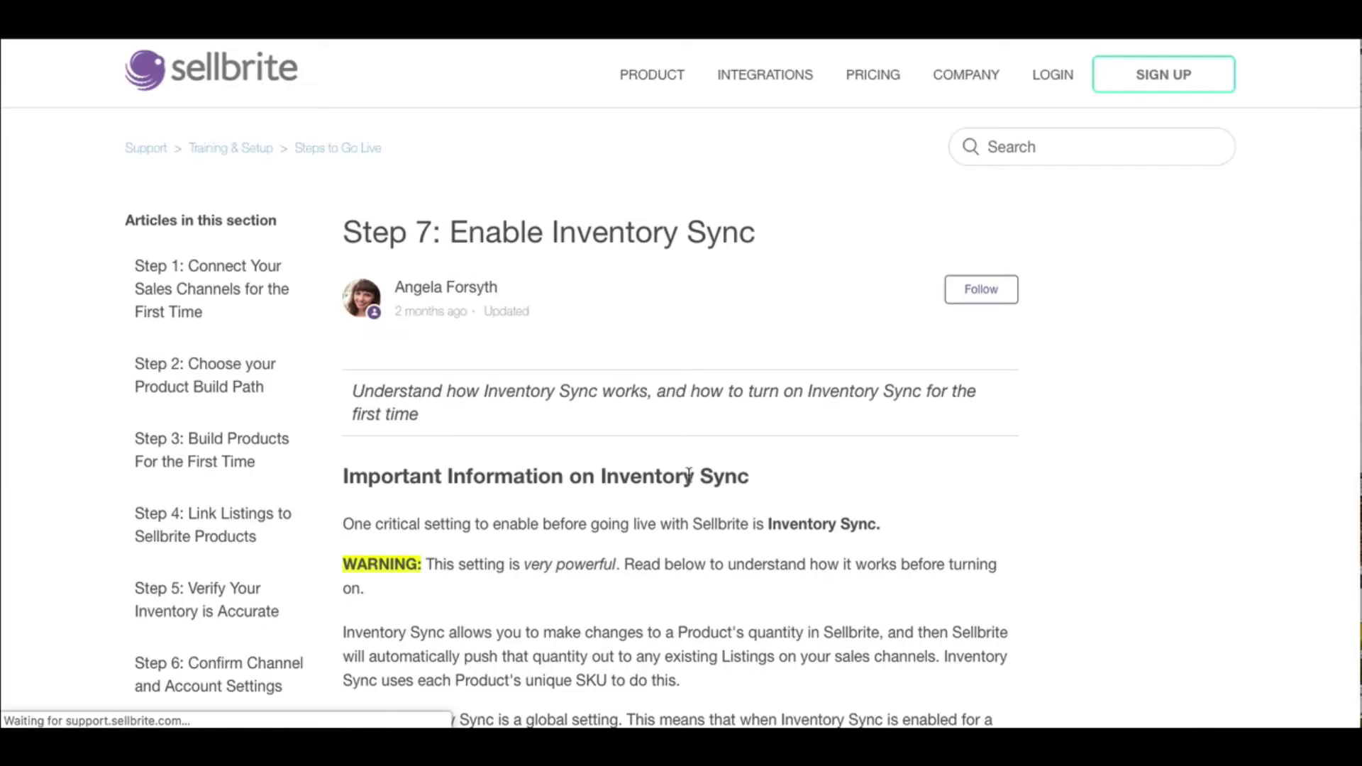
{"action": "scroll", "coordinate": [665, 409], "scroll_direction": "down", "scroll_amount": 3}
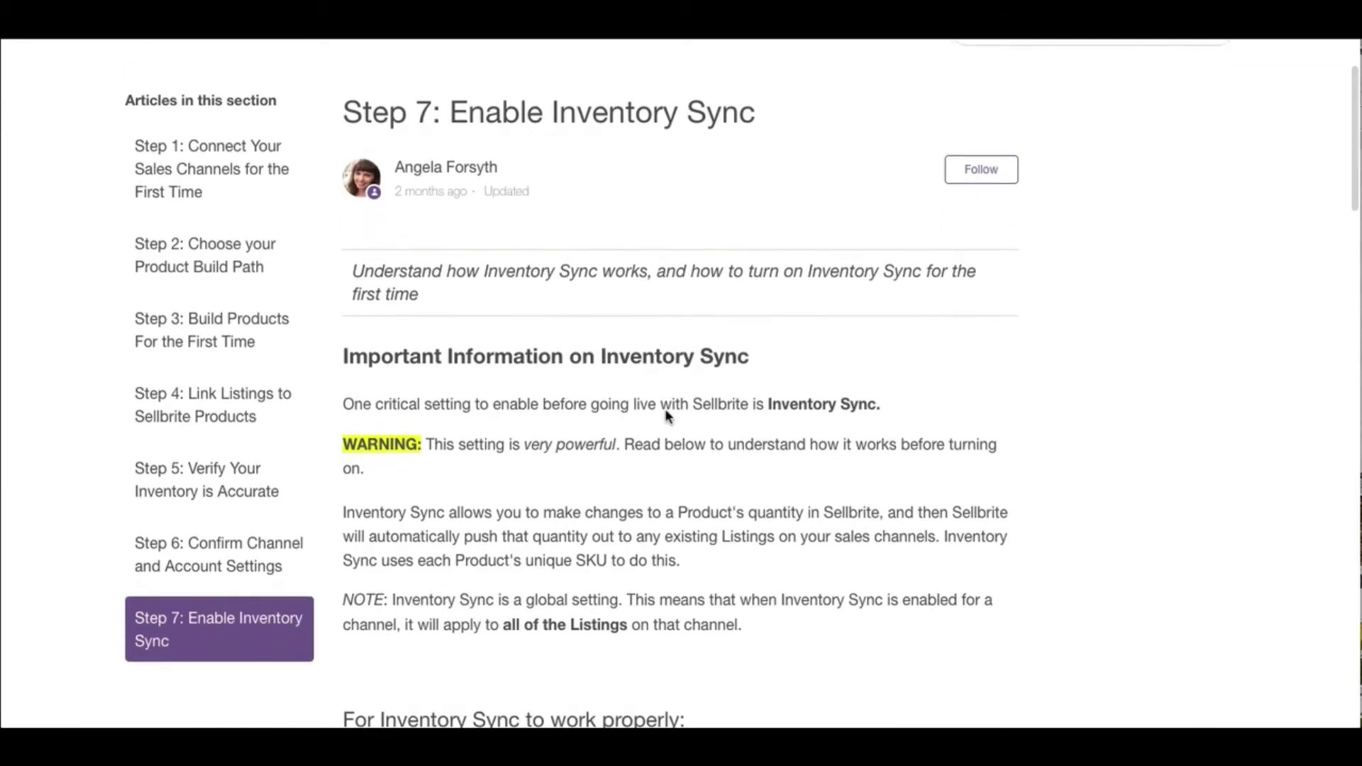
{"action": "scroll", "coordinate": [667, 416], "scroll_direction": "down", "scroll_amount": 2}
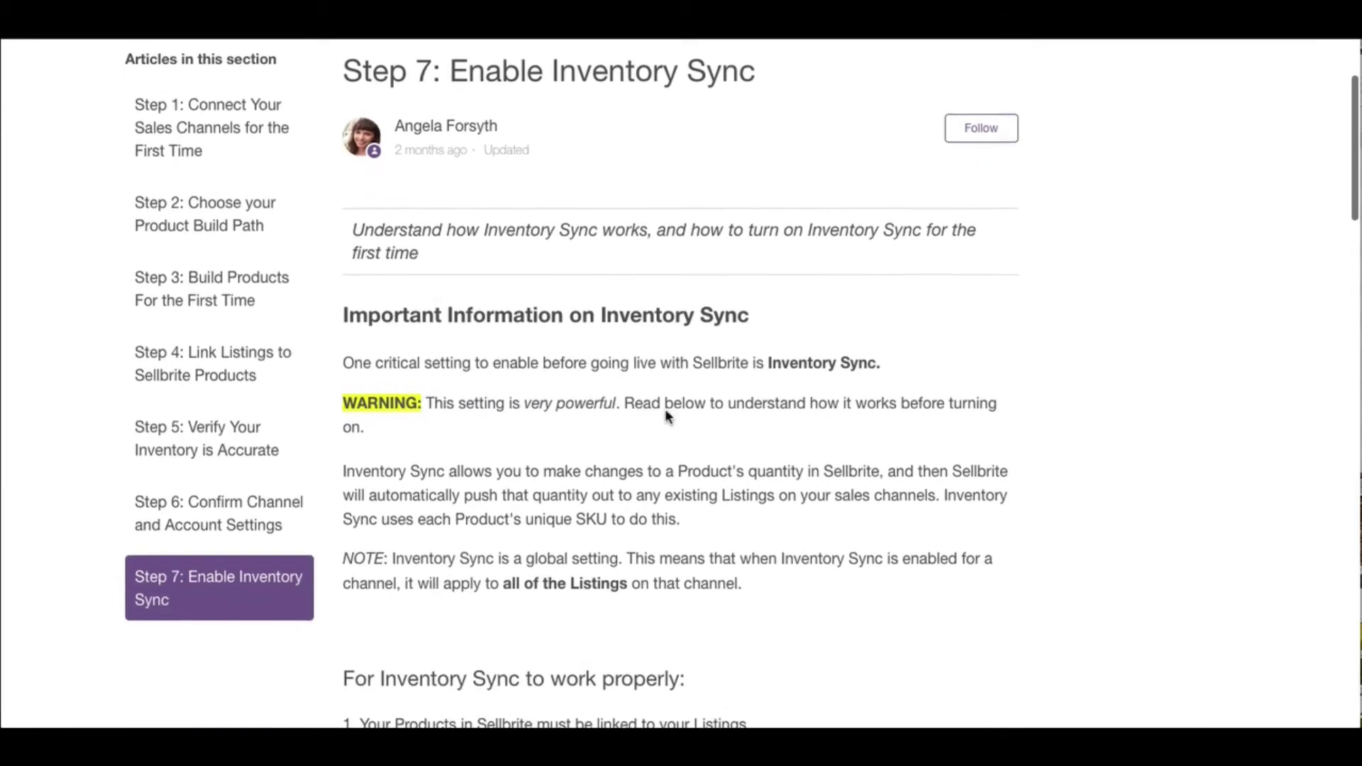
{"action": "scroll", "coordinate": [667, 416], "scroll_direction": "down", "scroll_amount": 1}
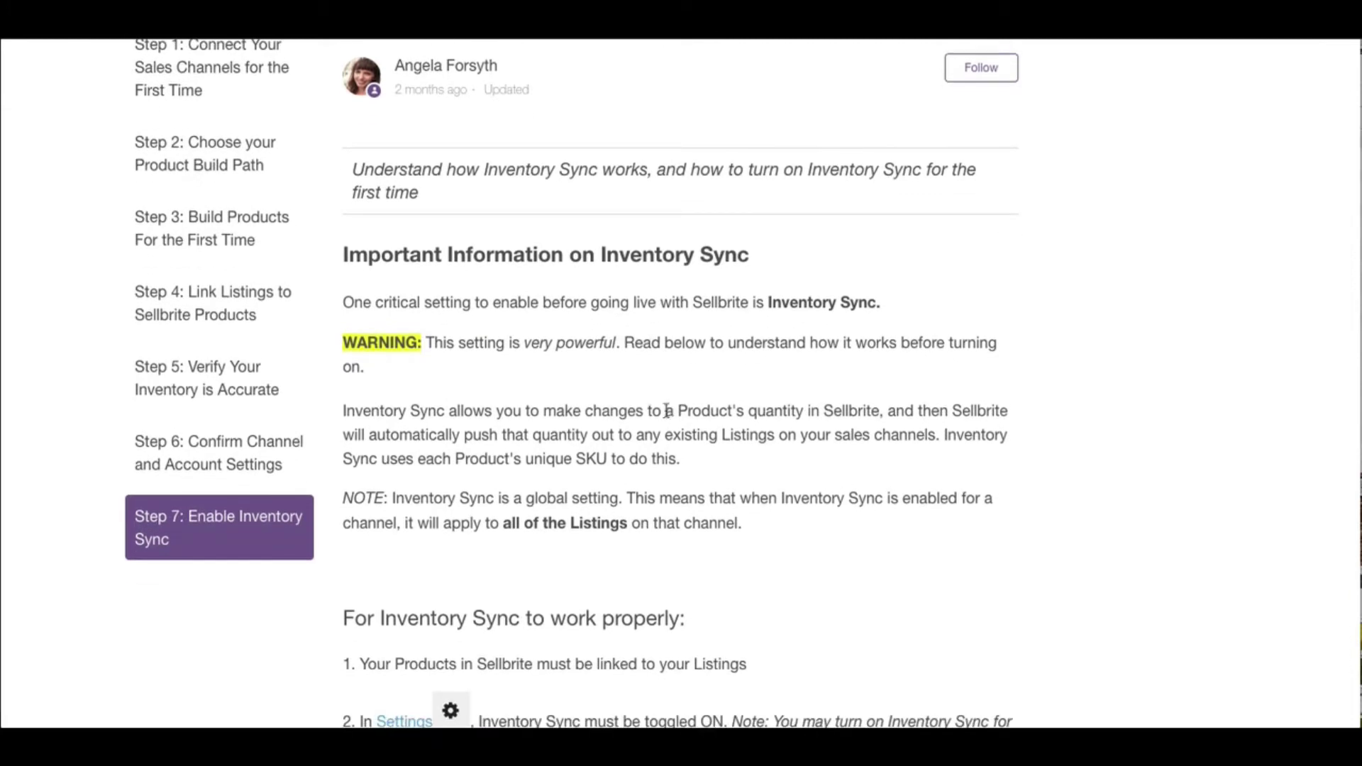
{"action": "scroll", "coordinate": [667, 410], "scroll_direction": "down", "scroll_amount": 2}
{"action": "scroll", "coordinate": [667, 410], "scroll_direction": "down", "scroll_amount": 1}
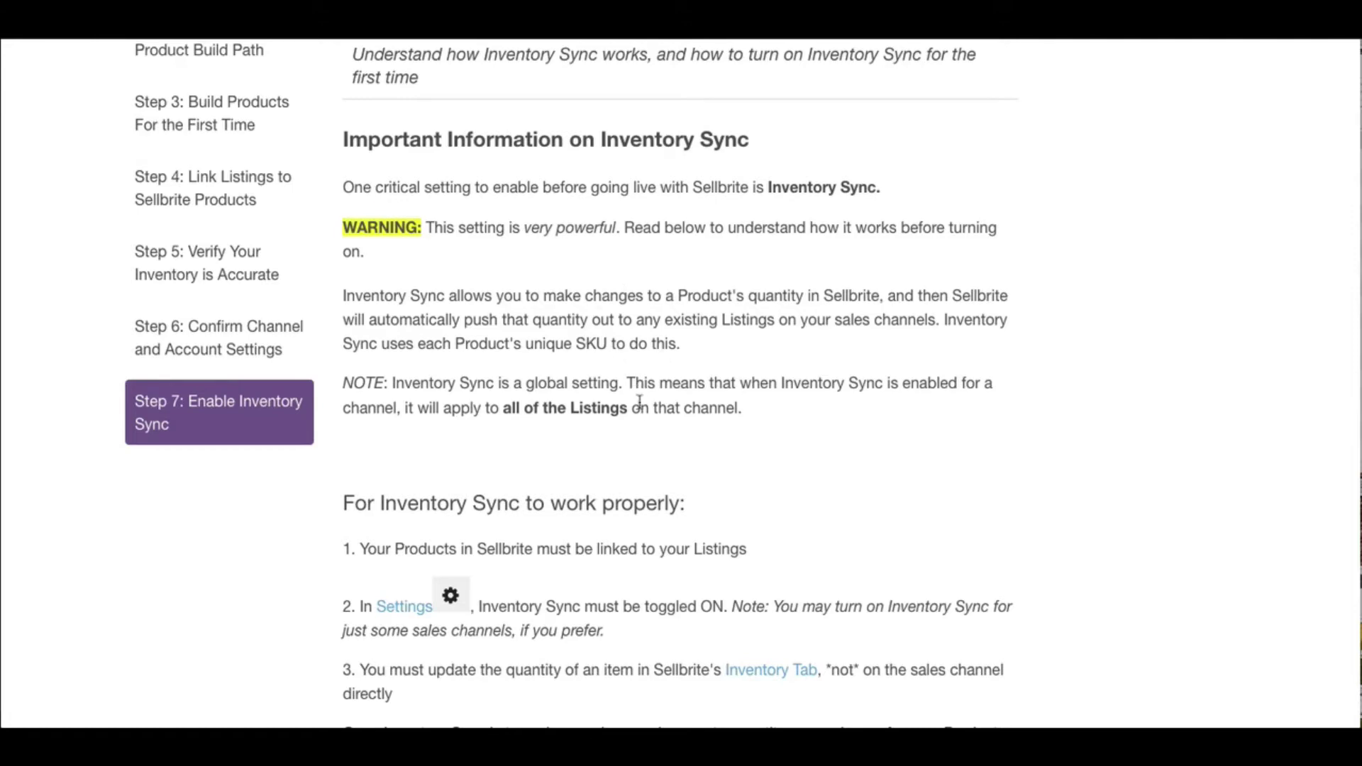
{"action": "scroll", "coordinate": [586, 334], "scroll_direction": "down", "scroll_amount": 2}
{"action": "scroll", "coordinate": [616, 479], "scroll_direction": "down", "scroll_amount": 4}
{"action": "scroll", "coordinate": [616, 479], "scroll_direction": "down", "scroll_amount": 6}
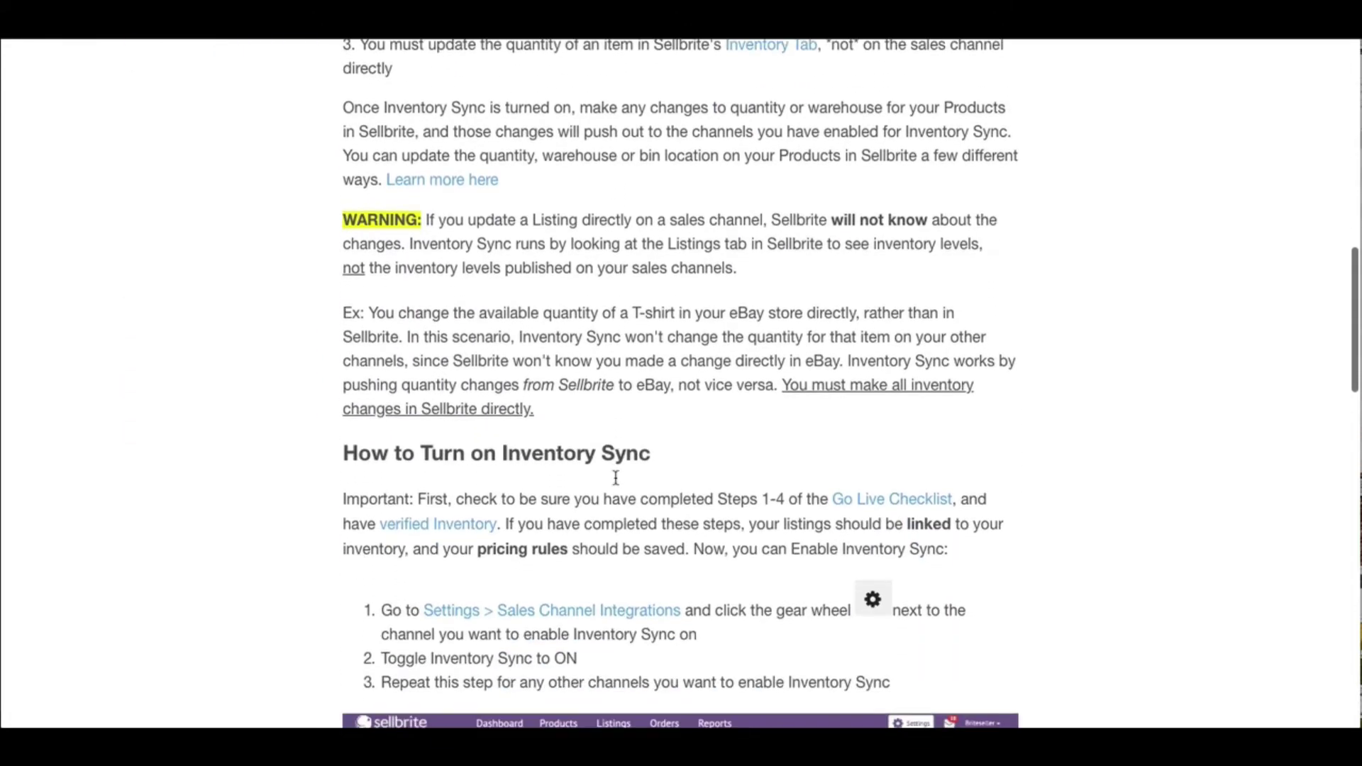
{"action": "scroll", "coordinate": [616, 483], "scroll_direction": "down", "scroll_amount": 4}
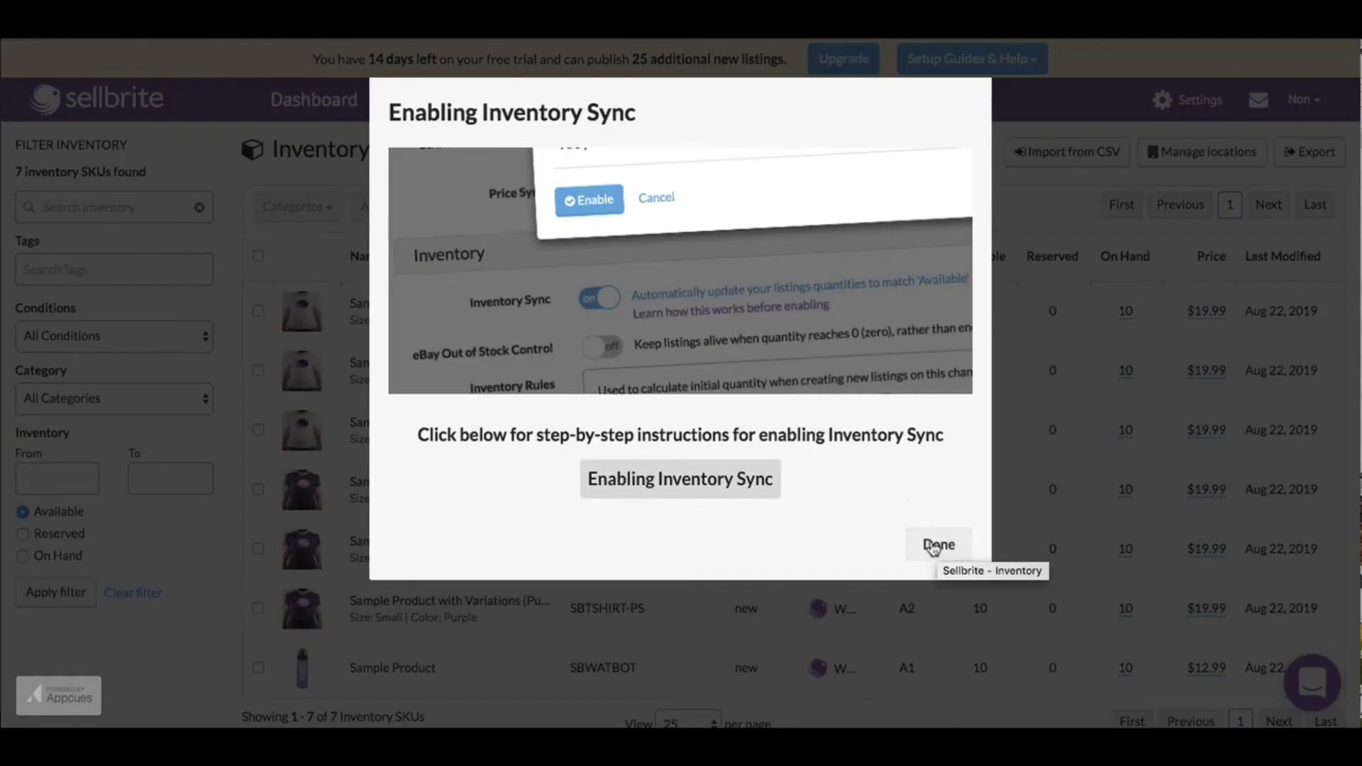
- Dismiss the inventory sync guide and start the 'Fulfill an order' task from the Dashboard
{"action": "left_click", "coordinate": [934, 549]}
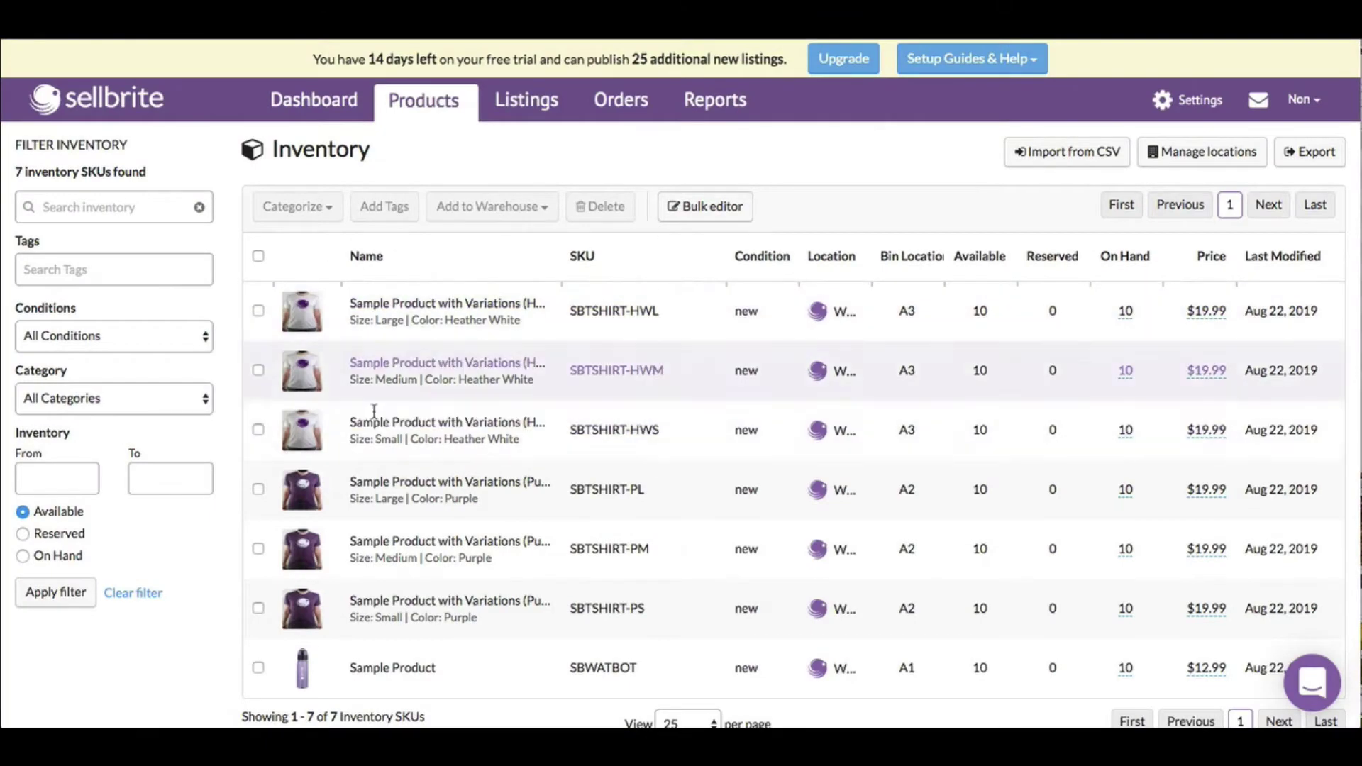
{"action": "left_click", "coordinate": [313, 107]}
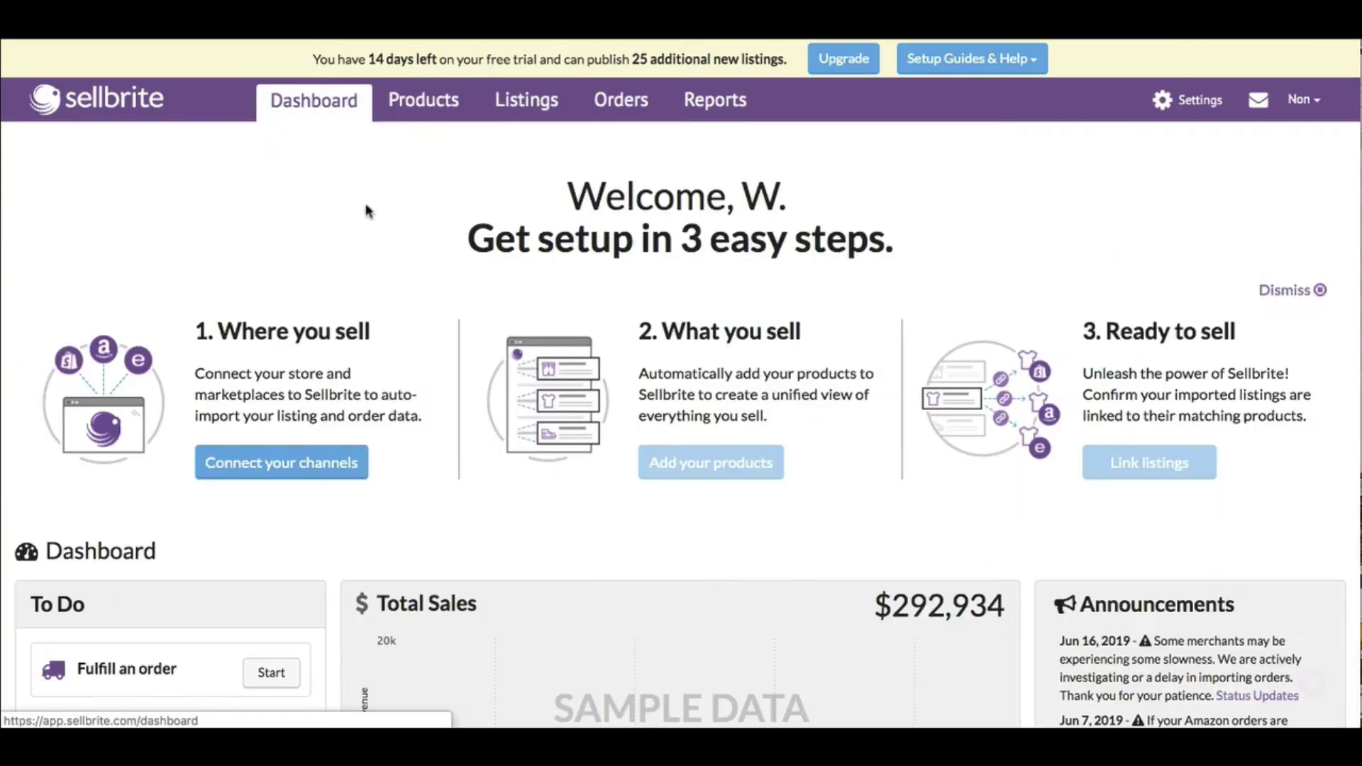
{"action": "scroll", "coordinate": [419, 462], "scroll_direction": "down", "scroll_amount": 7}
{"action": "scroll", "coordinate": [424, 456], "scroll_direction": "up", "scroll_amount": 3}
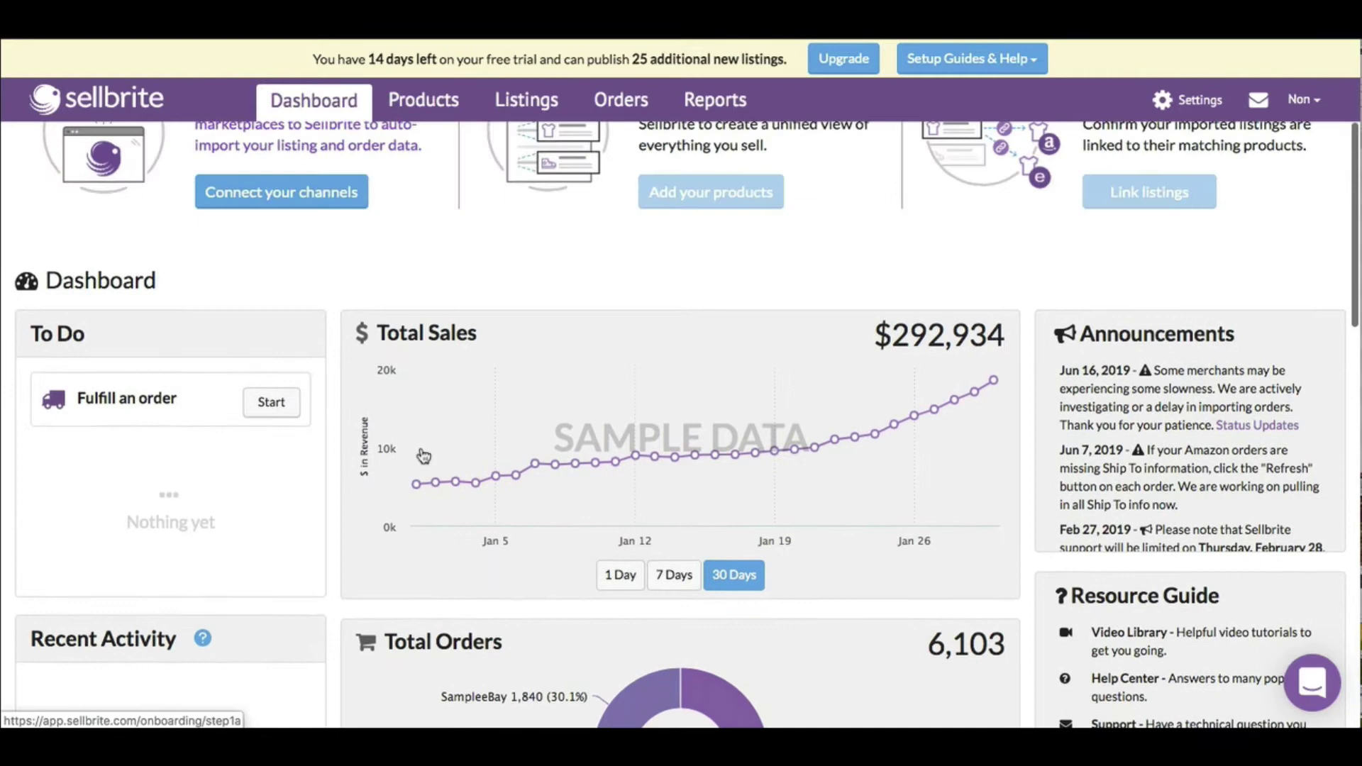
{"action": "left_click", "coordinate": [260, 413]}
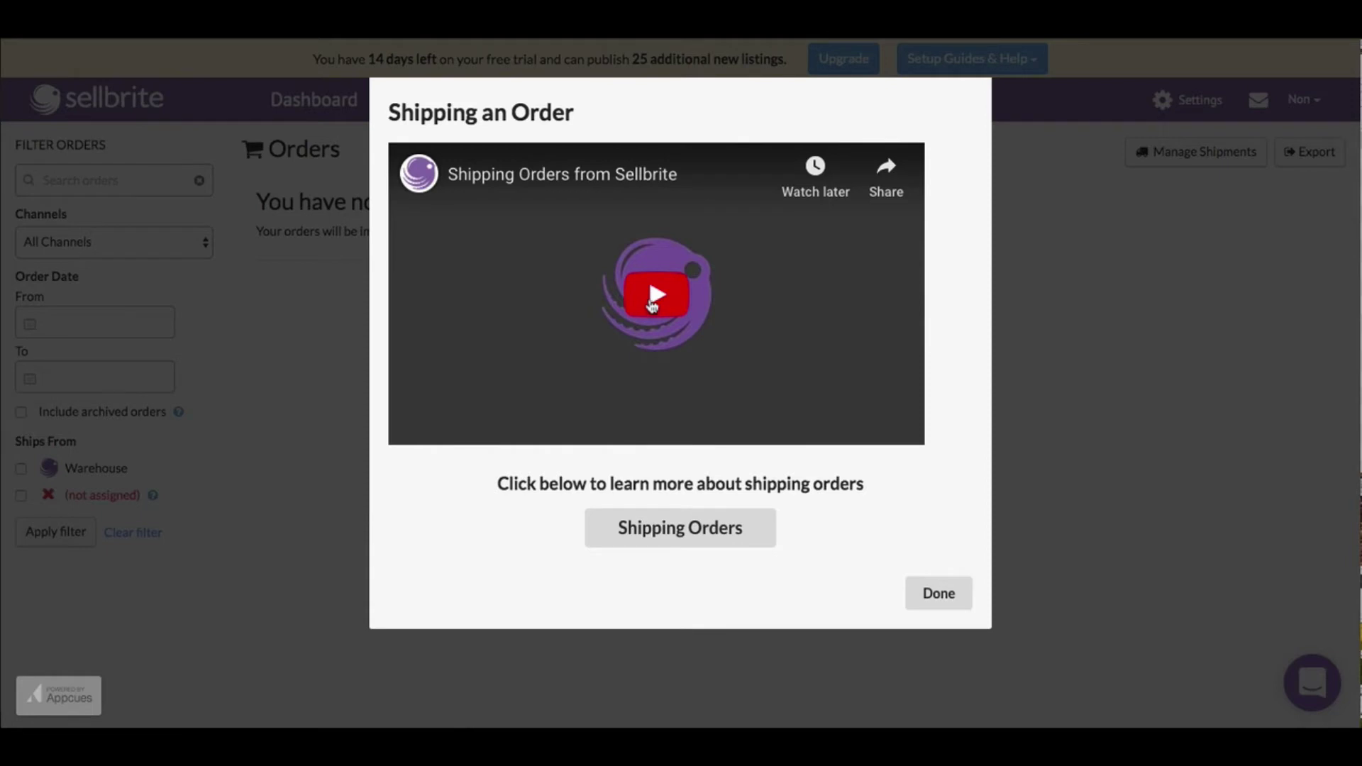
- Briefly play the Shipping an Order video, close the guide and return to the Dashboard
{"action": "left_click", "coordinate": [651, 307]}
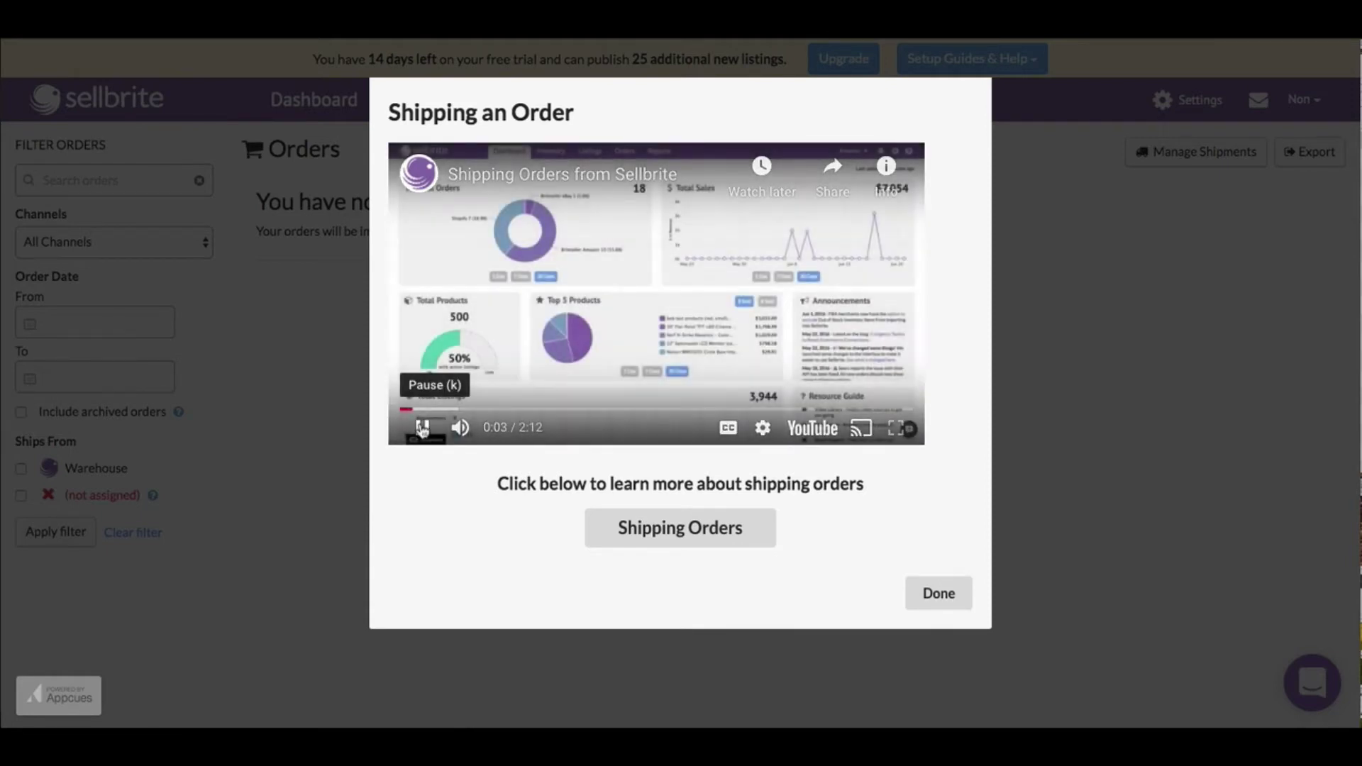
{"action": "left_click", "coordinate": [422, 430]}
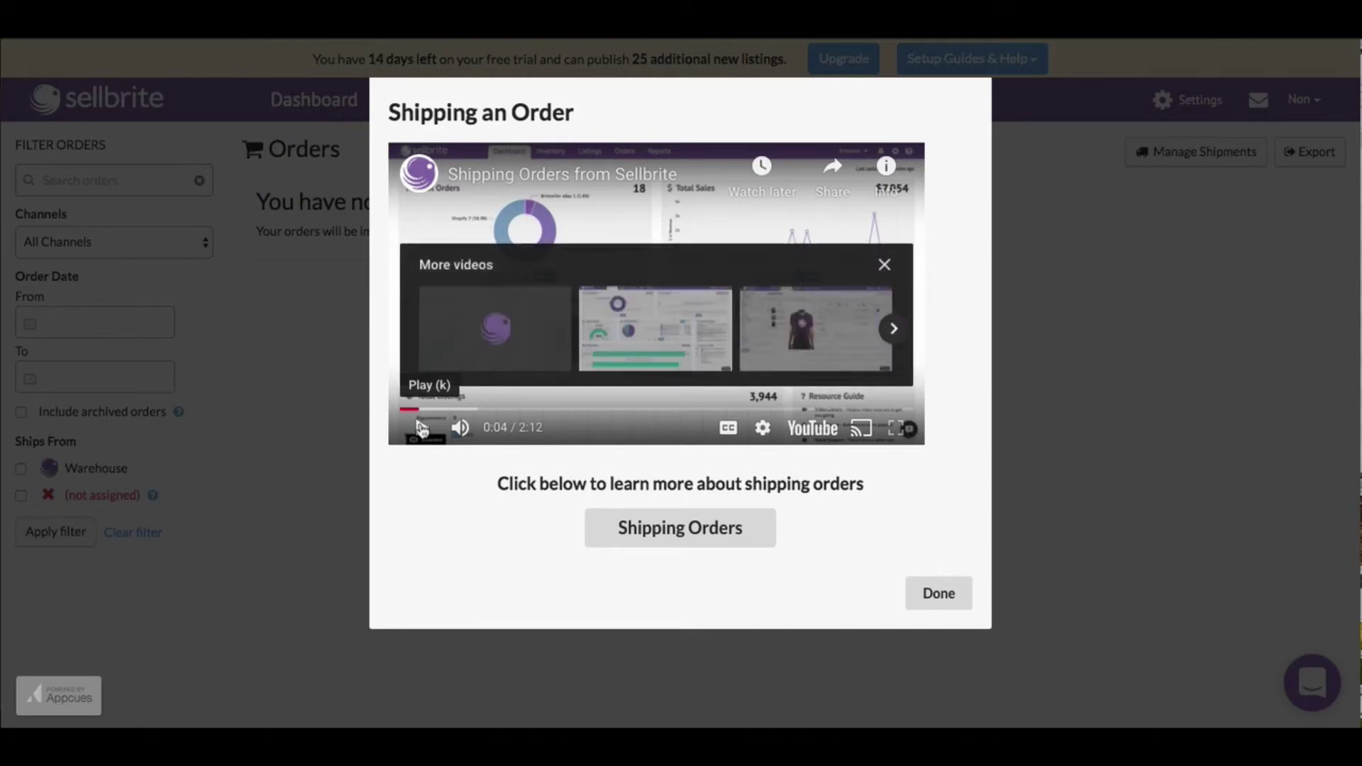
{"action": "left_click", "coordinate": [940, 593]}
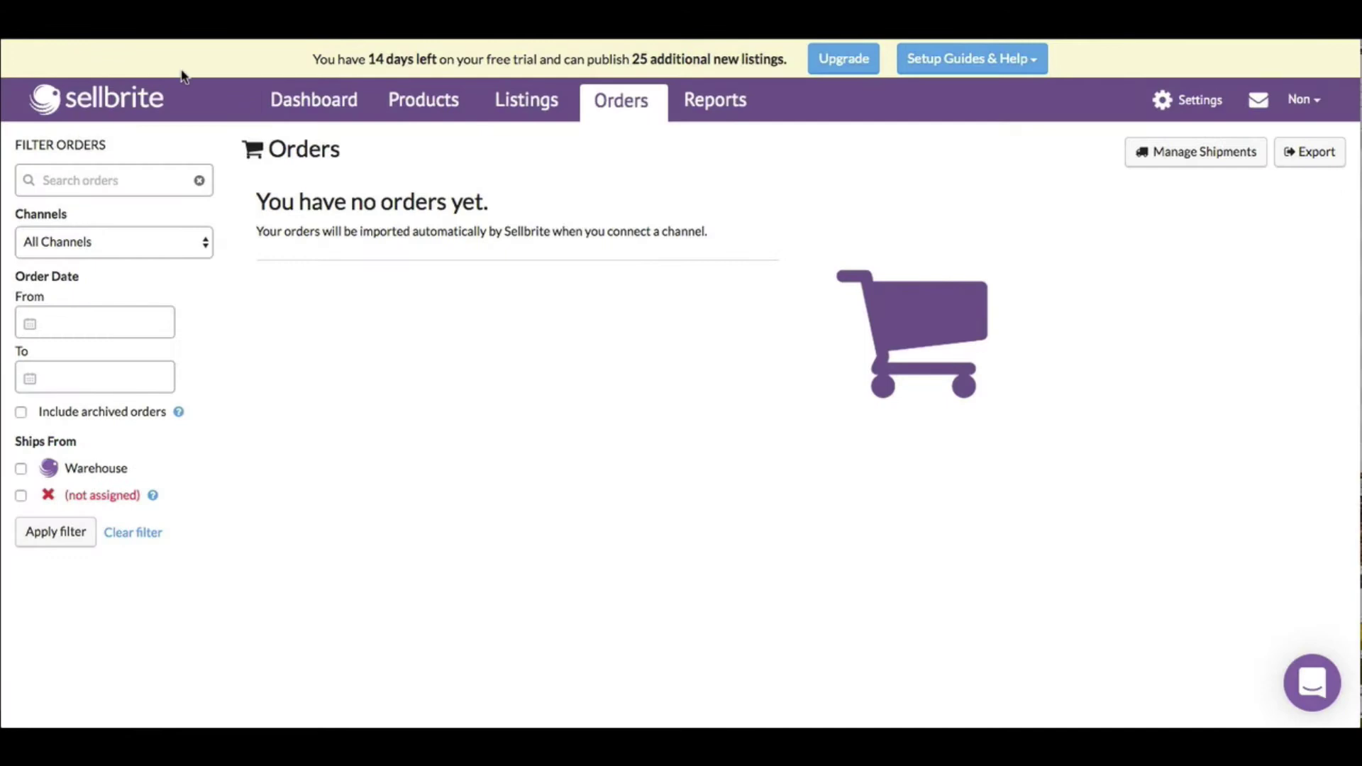
{"action": "left_click", "coordinate": [313, 113]}
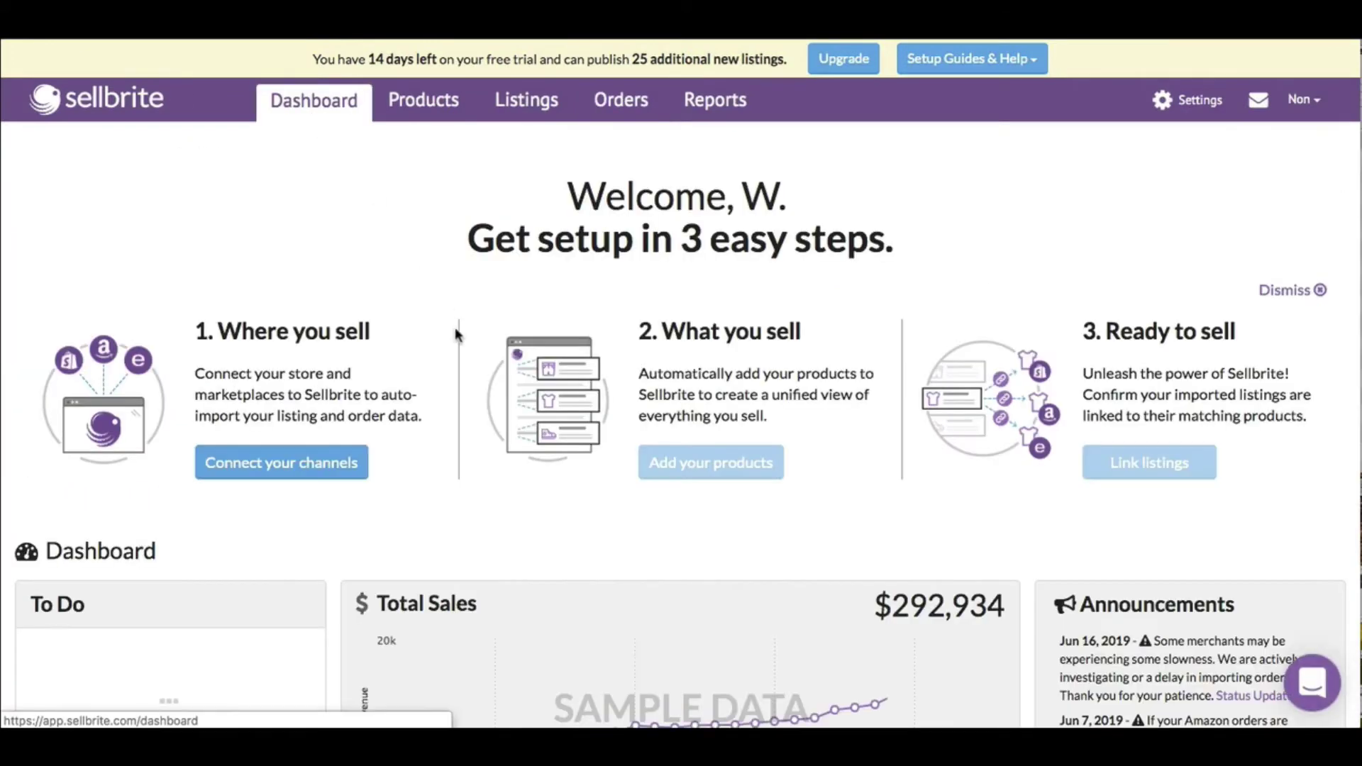
{"action": "scroll", "coordinate": [456, 333], "scroll_direction": "down", "scroll_amount": 4}
{"action": "scroll", "coordinate": [456, 334], "scroll_direction": "down", "scroll_amount": 4}
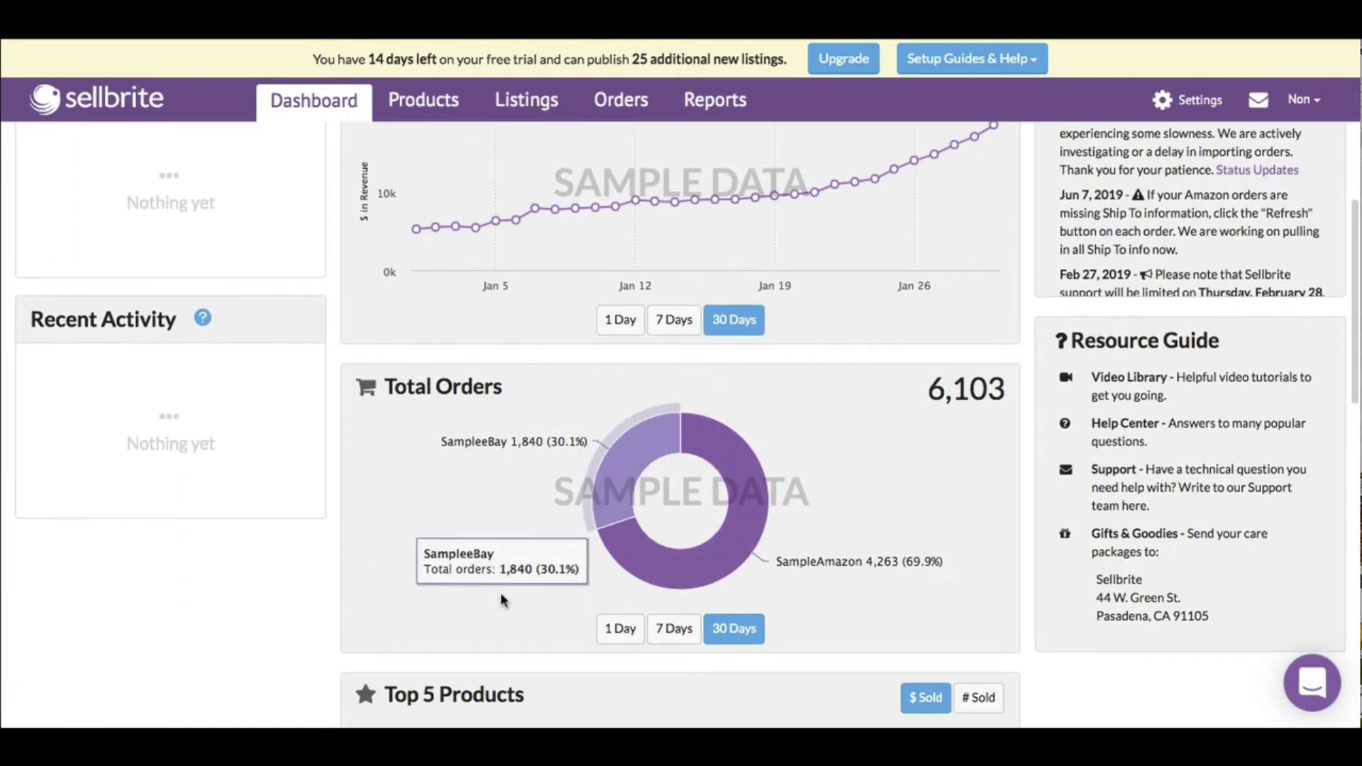
{"action": "left_click", "coordinate": [629, 626]}
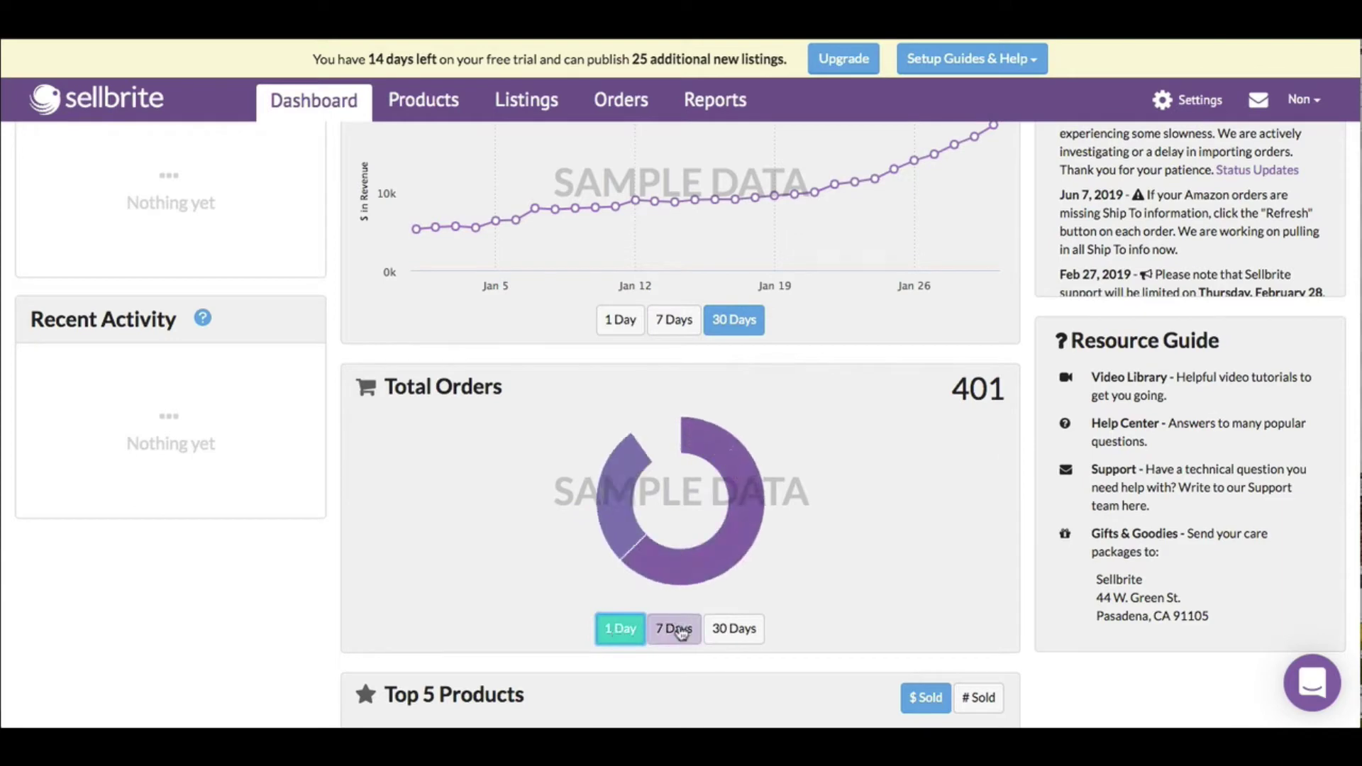
{"action": "left_click", "coordinate": [673, 628]}
{"action": "left_click", "coordinate": [743, 629]}
{"action": "scroll", "coordinate": [703, 369], "scroll_direction": "up", "scroll_amount": 3}
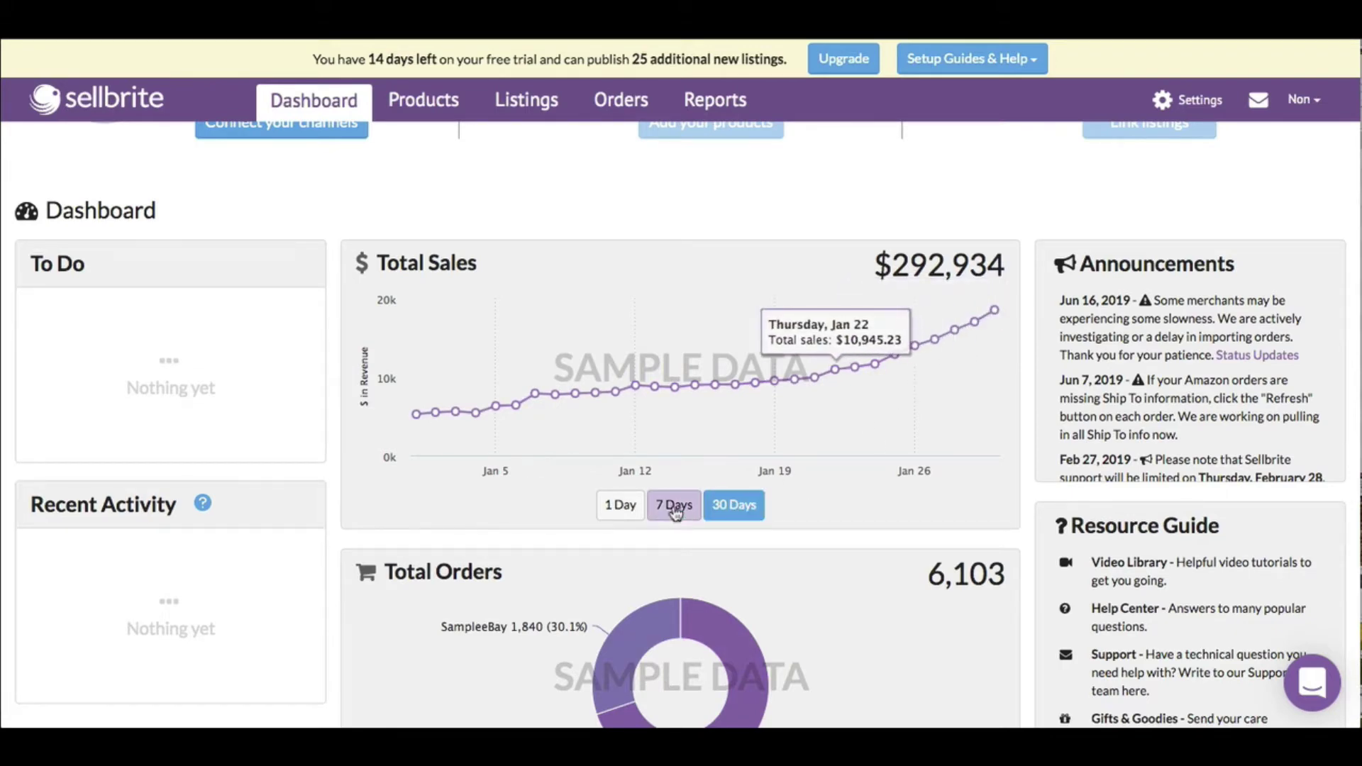
{"action": "mouse_move", "coordinate": [948, 287]}
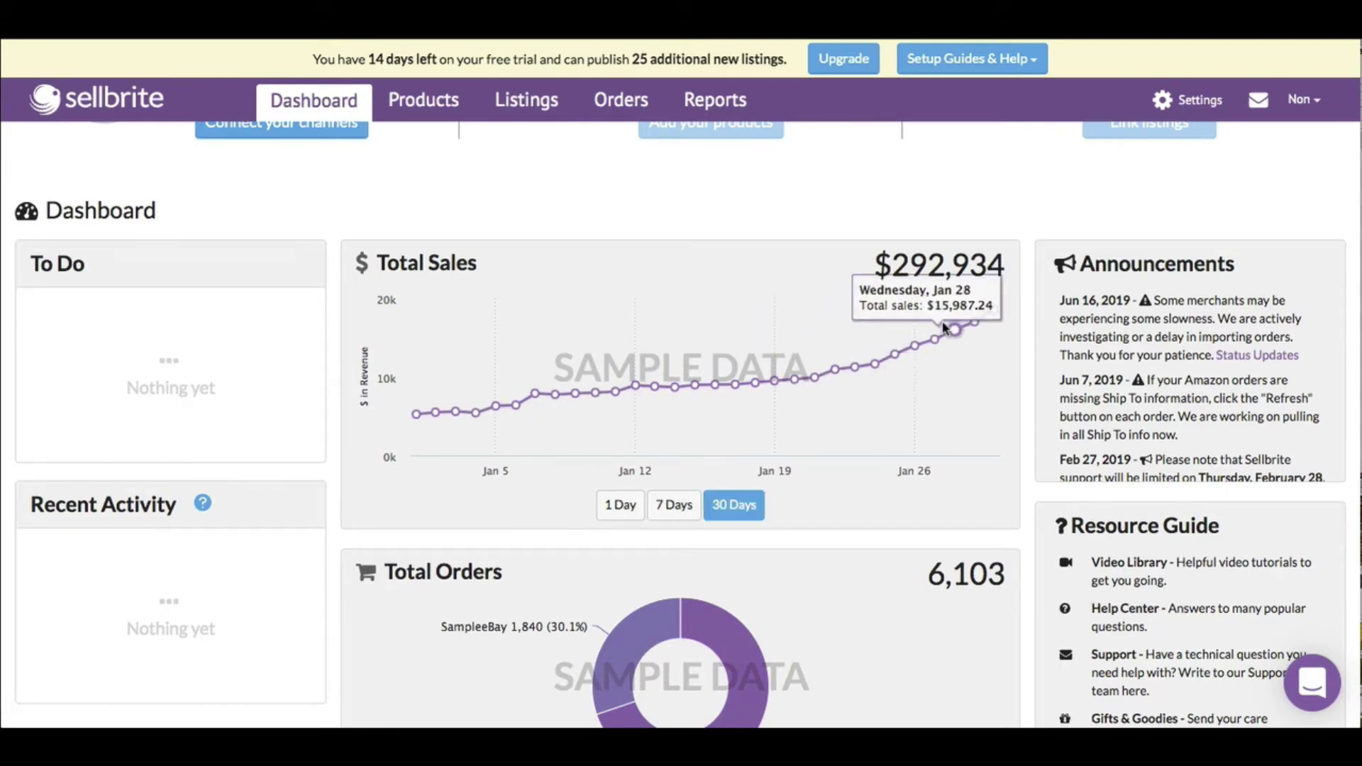
{"action": "left_click", "coordinate": [673, 506]}
{"action": "left_click", "coordinate": [619, 505]}
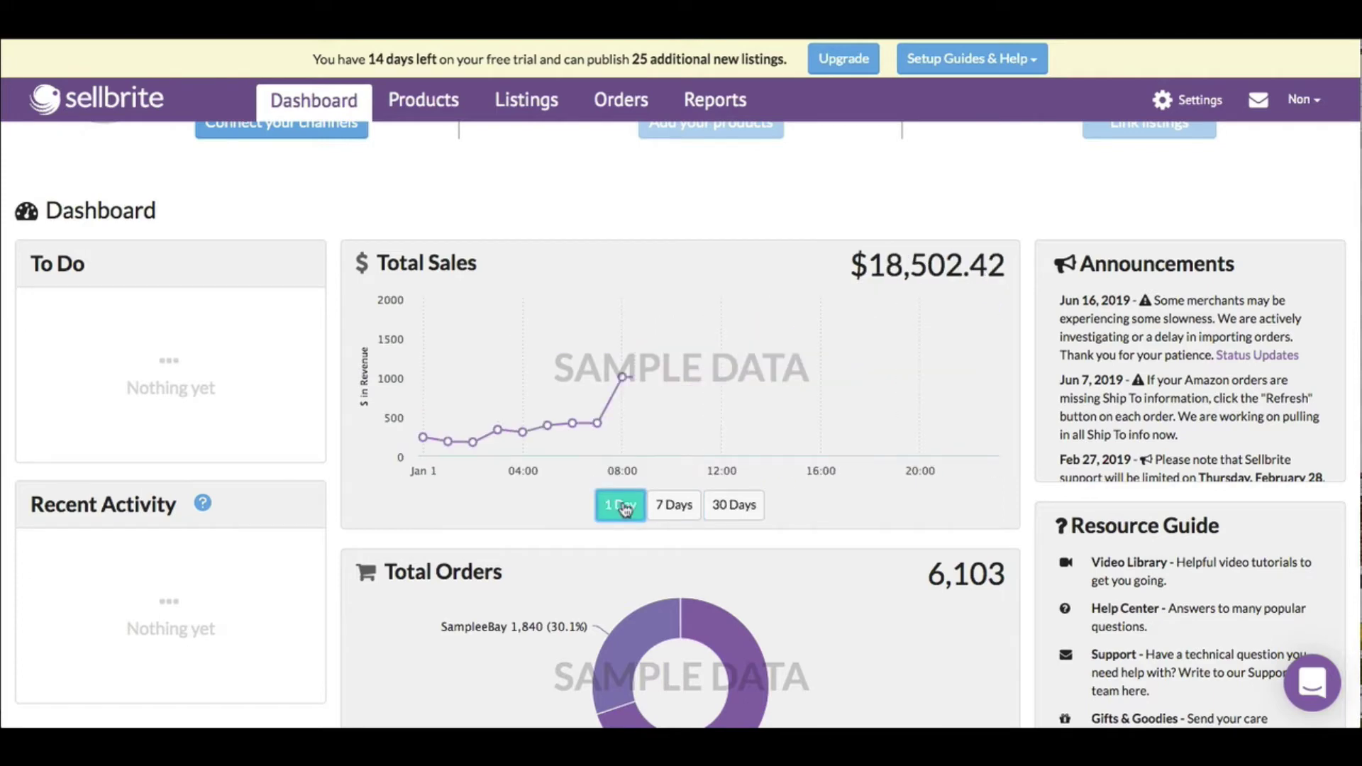
{"action": "left_click", "coordinate": [682, 506]}
{"action": "left_click", "coordinate": [734, 505]}
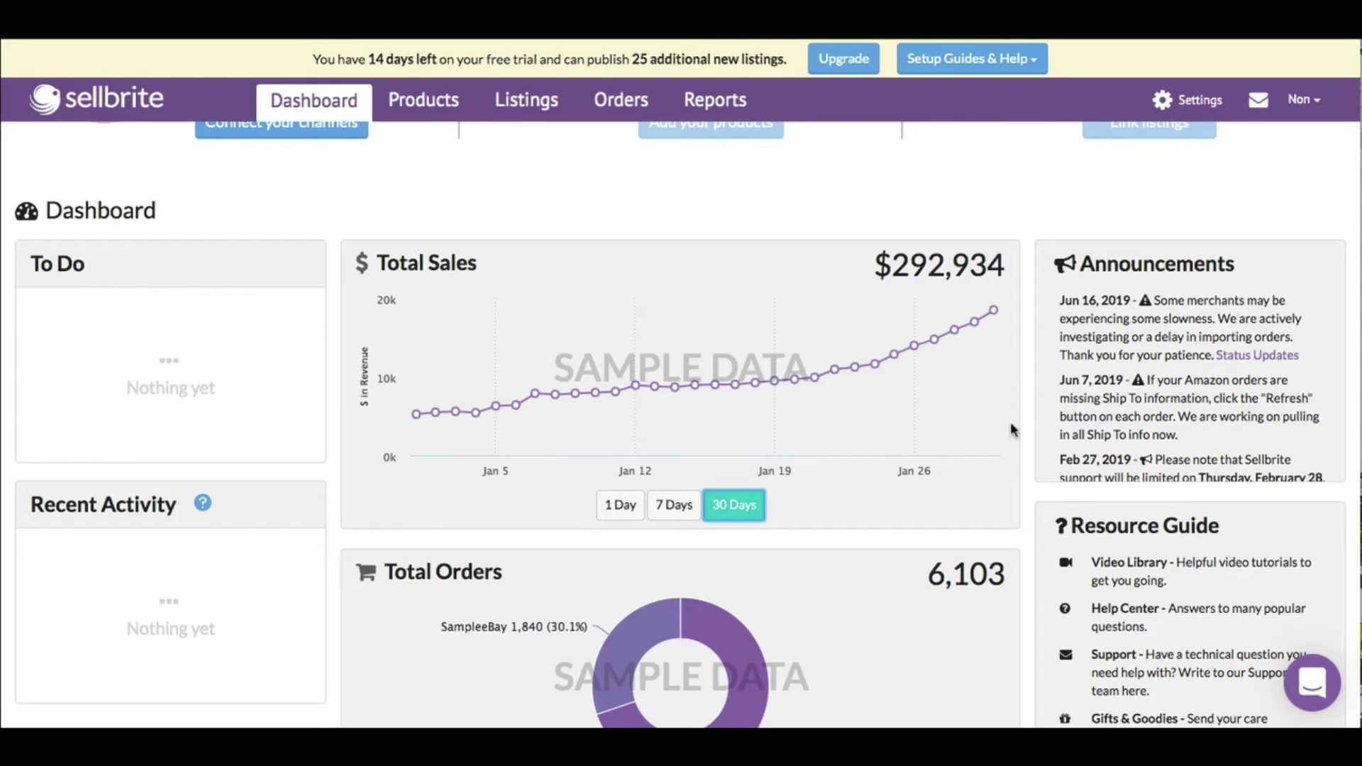
{"action": "scroll", "coordinate": [1014, 428], "scroll_direction": "down", "scroll_amount": 4}
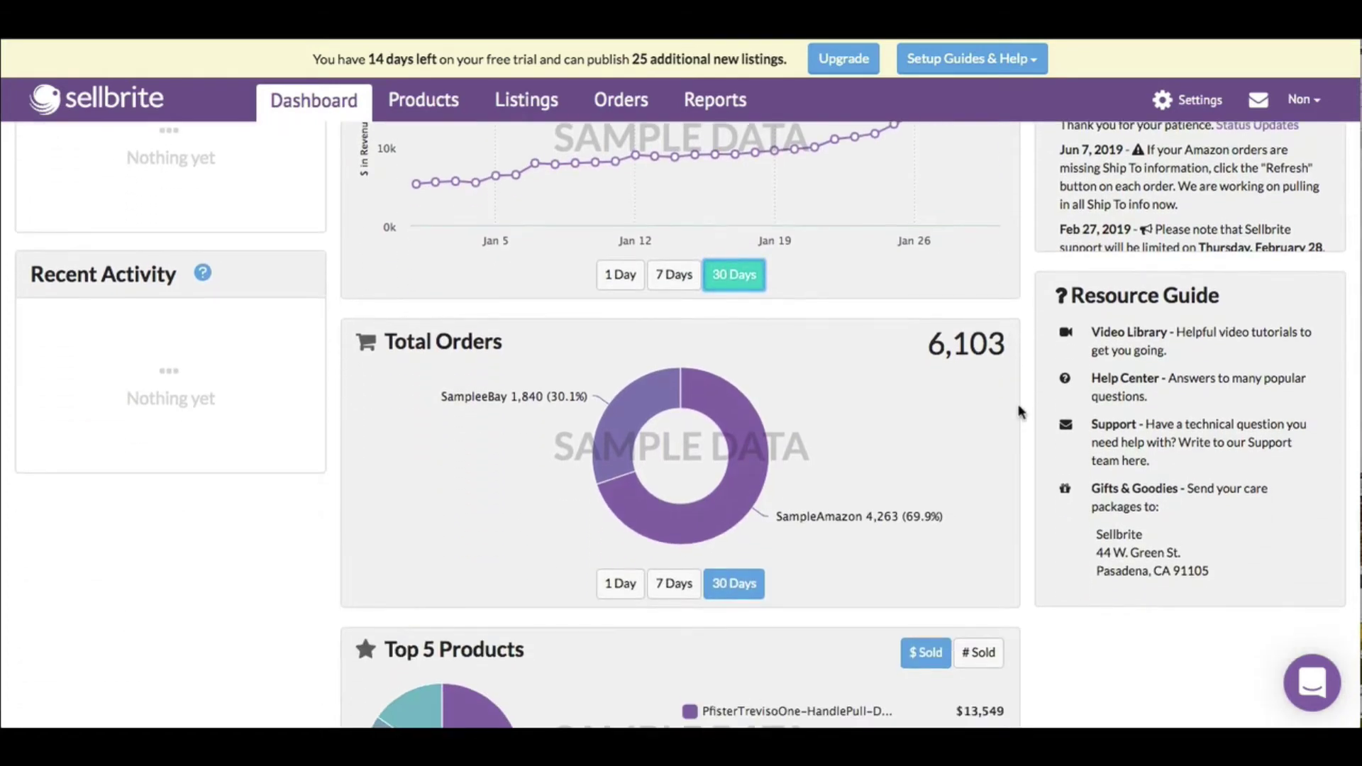
{"action": "scroll", "coordinate": [1022, 408], "scroll_direction": "up", "scroll_amount": 5}
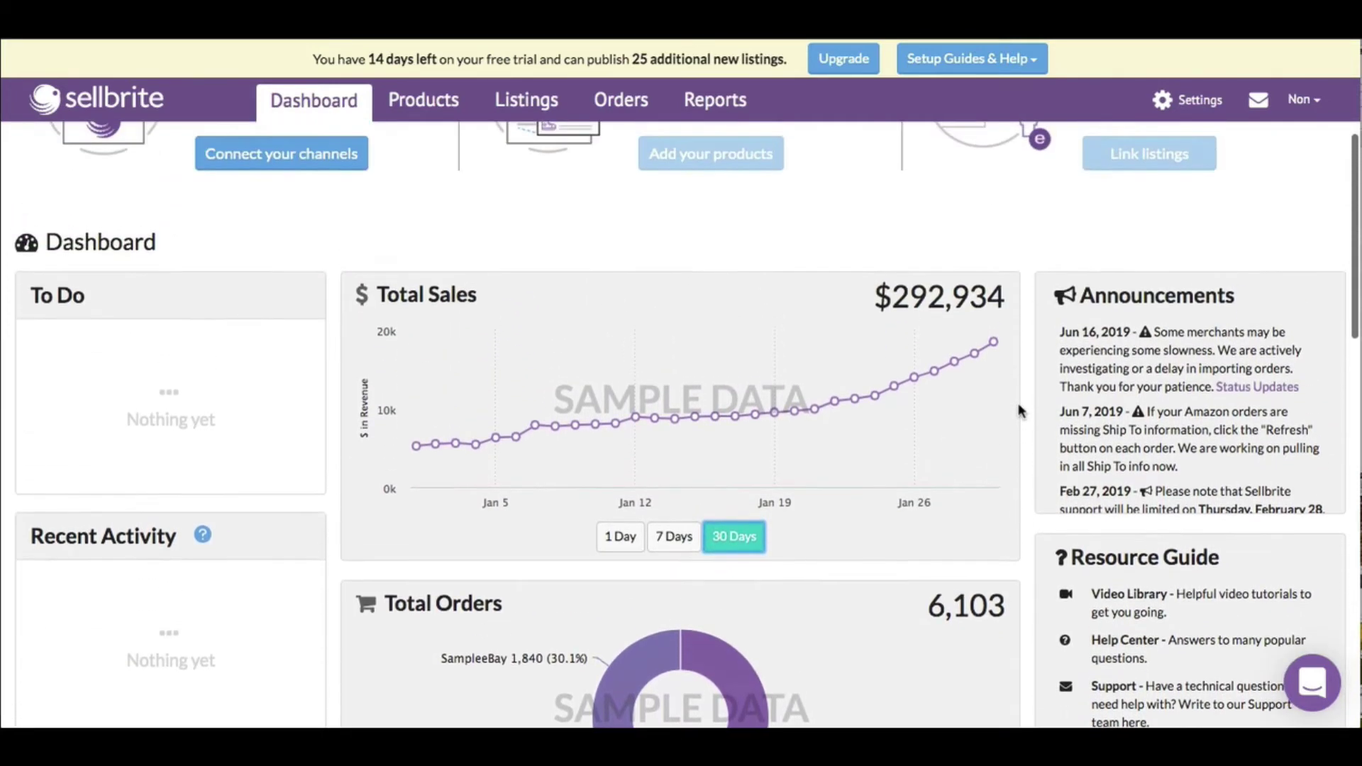
{"action": "scroll", "coordinate": [1030, 370], "scroll_direction": "down", "scroll_amount": 1}
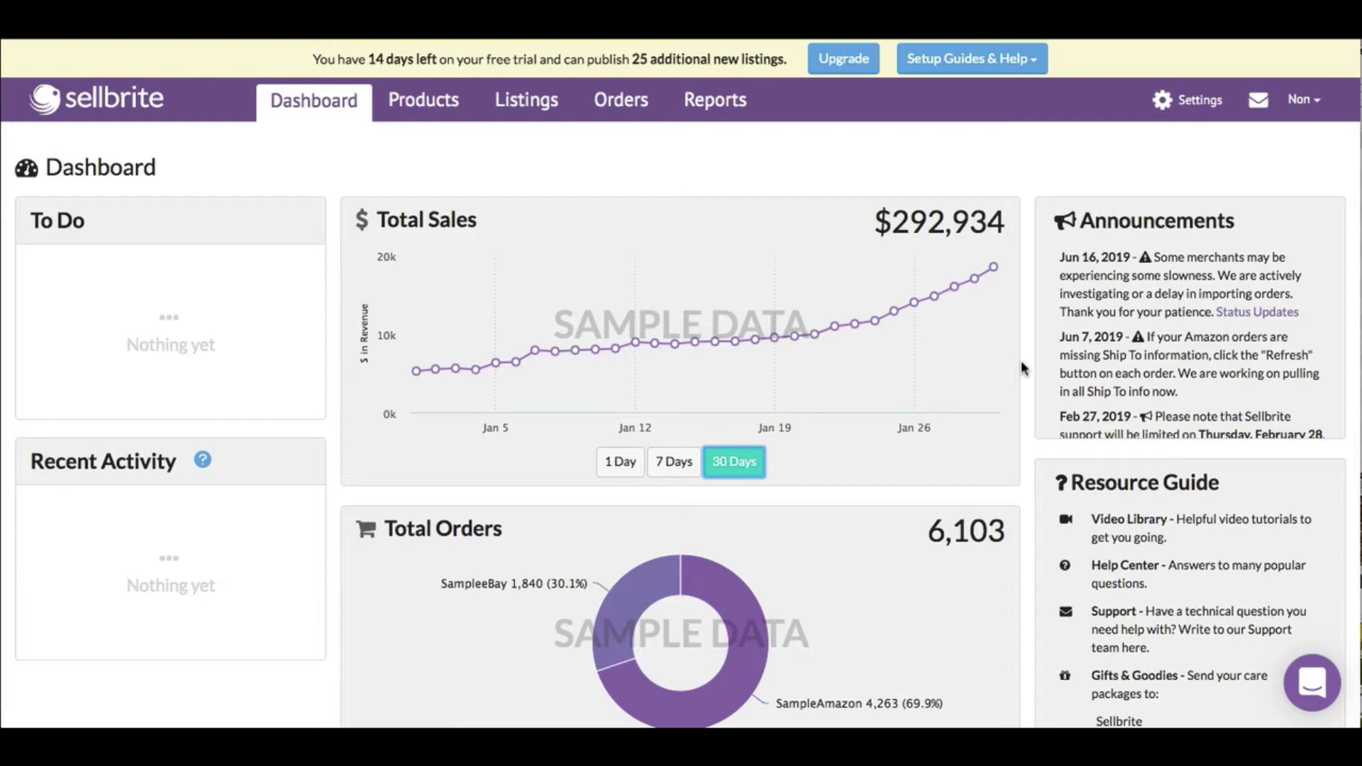
{"action": "scroll", "coordinate": [1022, 363], "scroll_direction": "down", "scroll_amount": 1}
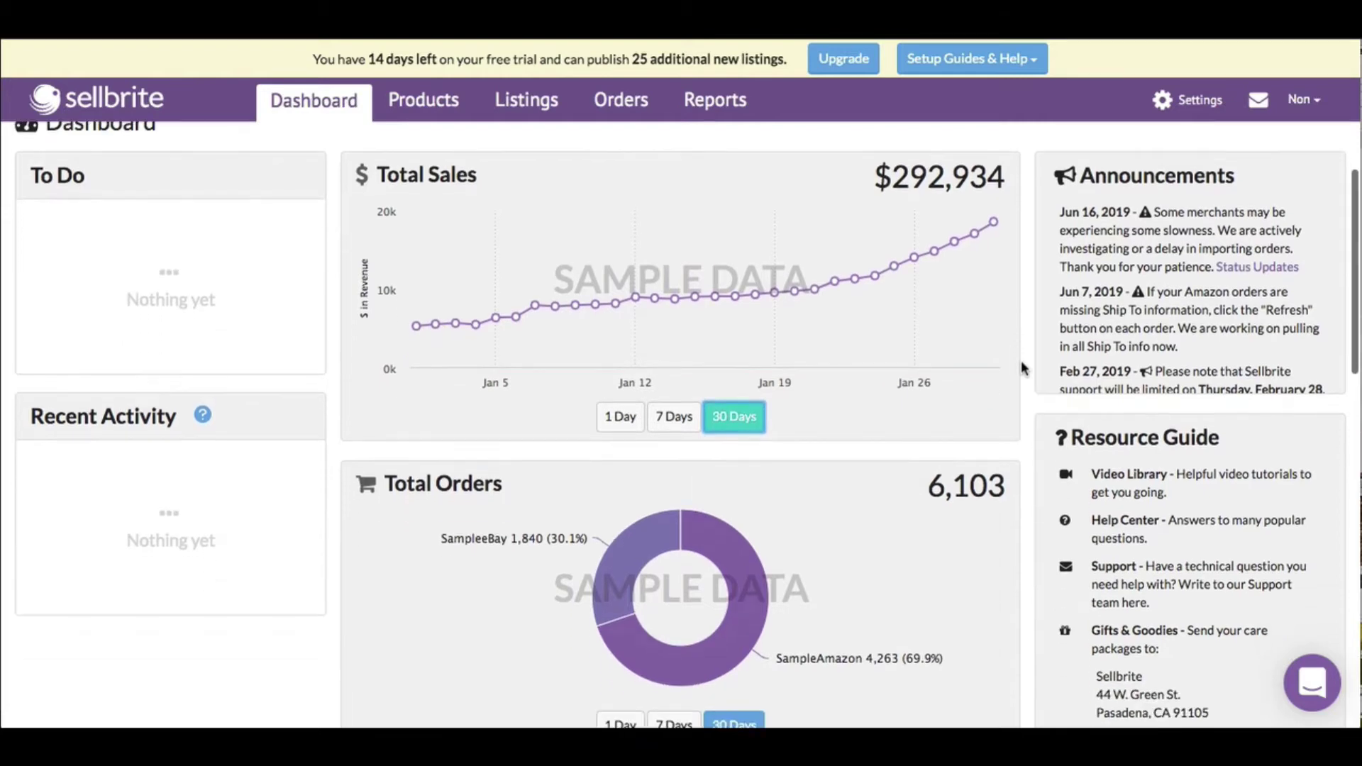
{"action": "scroll", "coordinate": [1022, 364], "scroll_direction": "up", "scroll_amount": 1}
{"action": "scroll", "coordinate": [1195, 333], "scroll_direction": "down", "scroll_amount": 5}
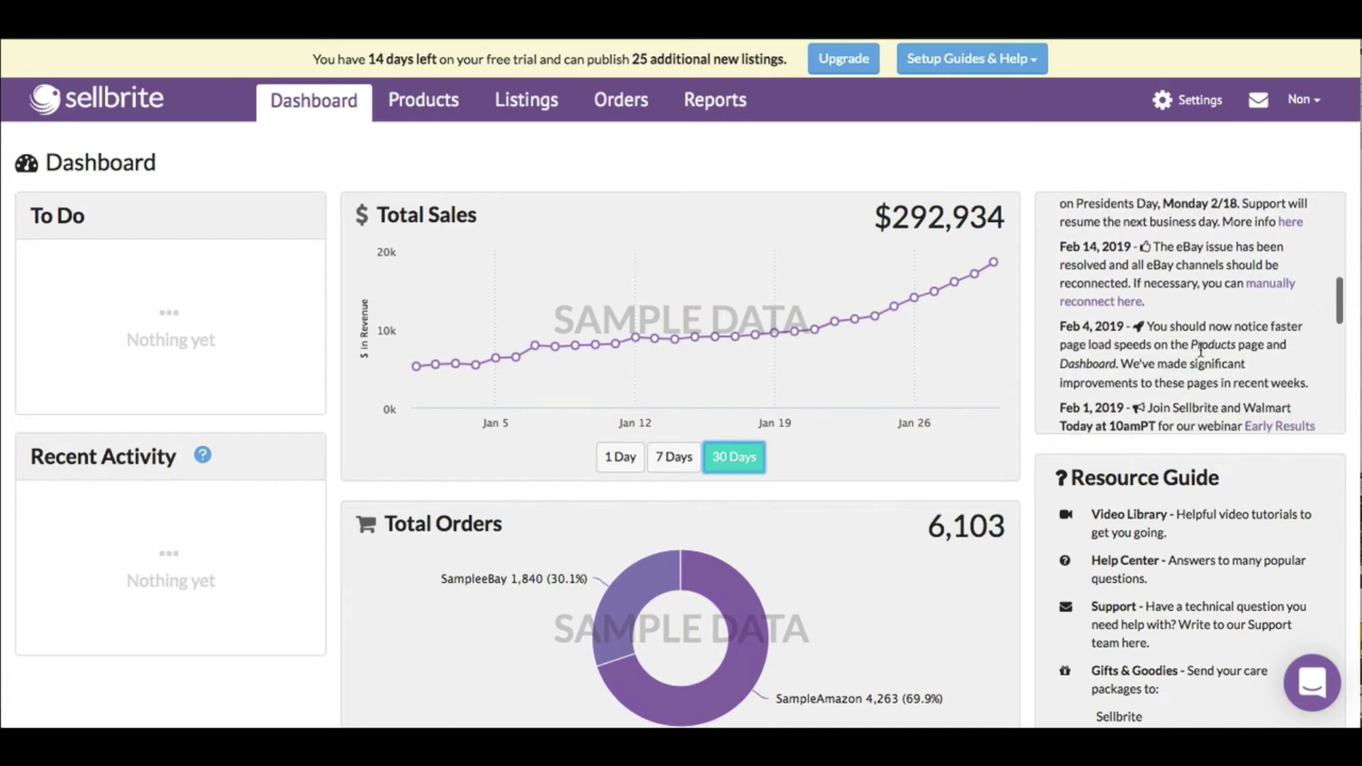
{"action": "scroll", "coordinate": [1200, 350], "scroll_direction": "up", "scroll_amount": 5}
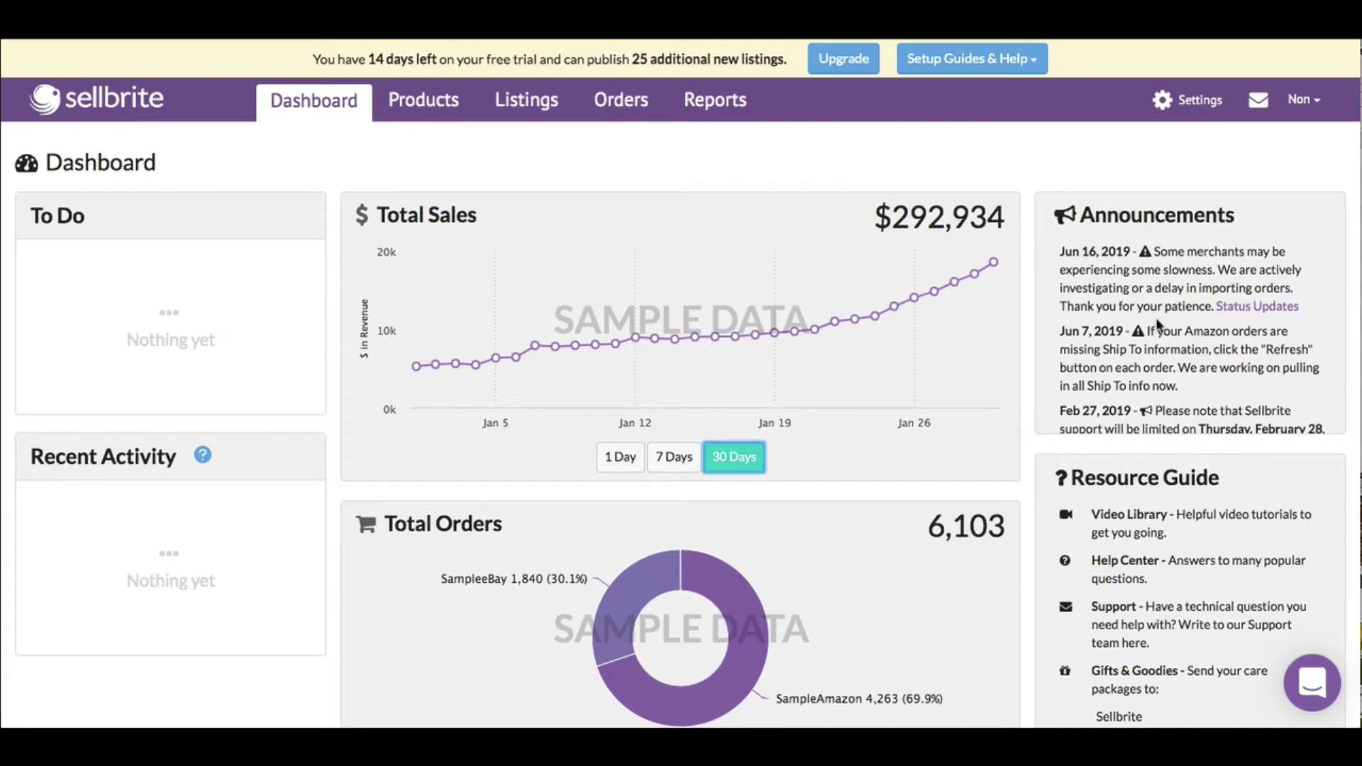
{"action": "scroll", "coordinate": [1158, 325], "scroll_direction": "down", "scroll_amount": 1}
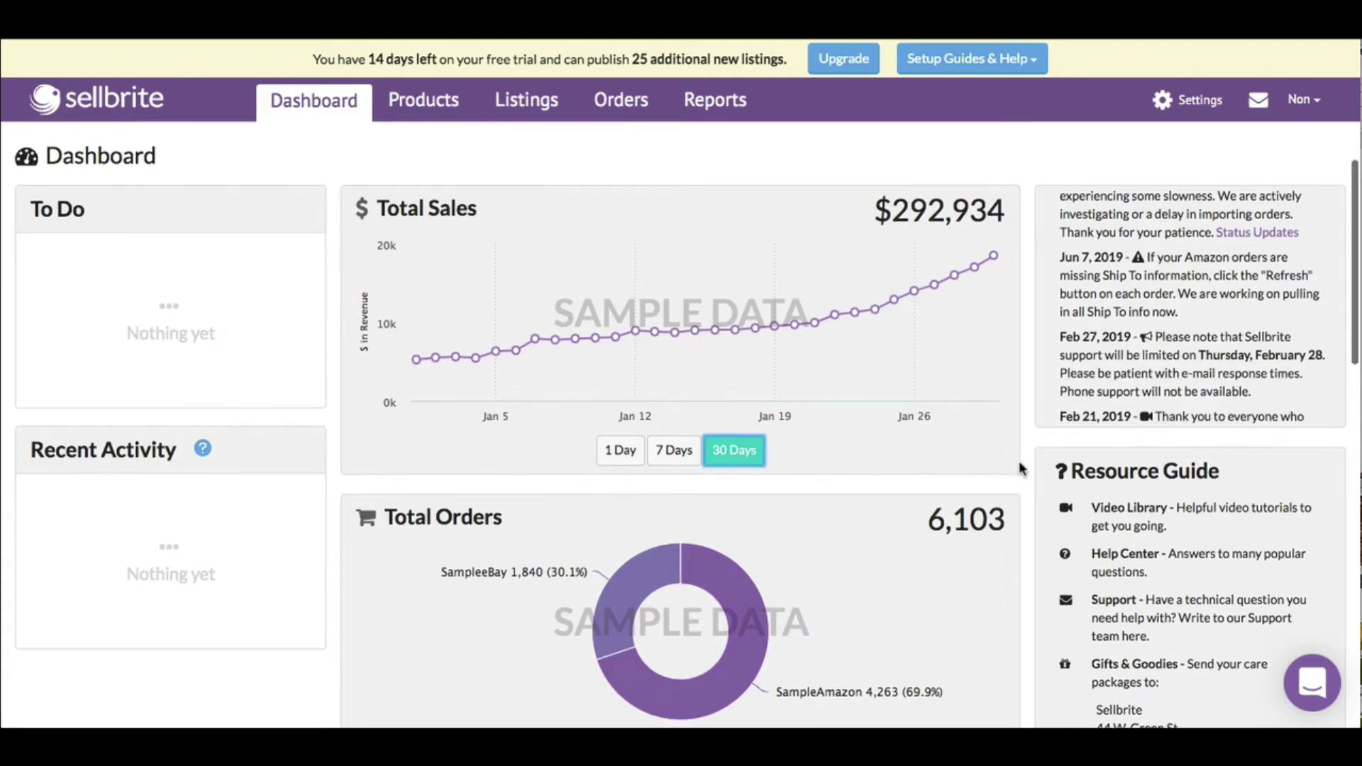
{"action": "scroll", "coordinate": [1016, 462], "scroll_direction": "down", "scroll_amount": 3}
{"action": "scroll", "coordinate": [1192, 368], "scroll_direction": "up", "scroll_amount": 5}
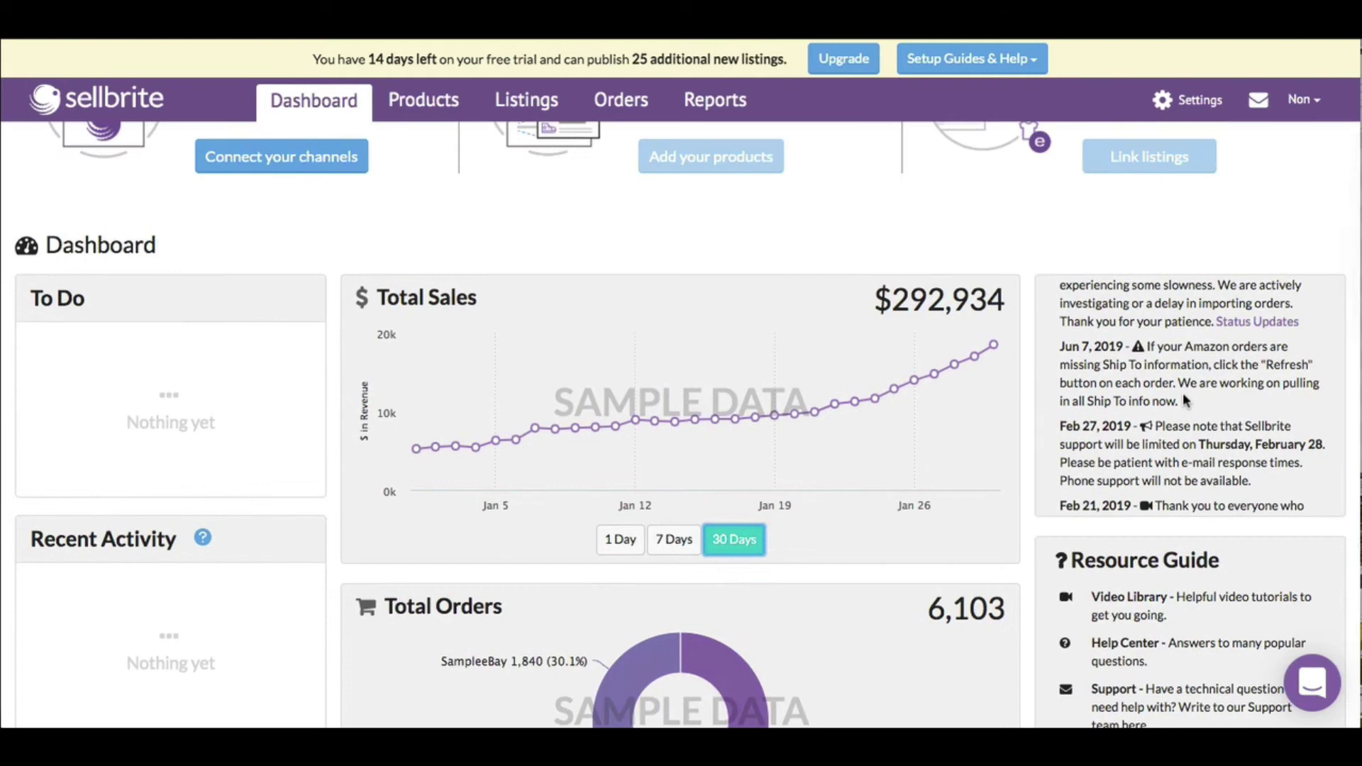
{"action": "scroll", "coordinate": [1183, 396], "scroll_direction": "up", "scroll_amount": 1}
{"action": "scroll", "coordinate": [1183, 397], "scroll_direction": "down", "scroll_amount": 1}
{"action": "scroll", "coordinate": [1183, 399], "scroll_direction": "down", "scroll_amount": 2}
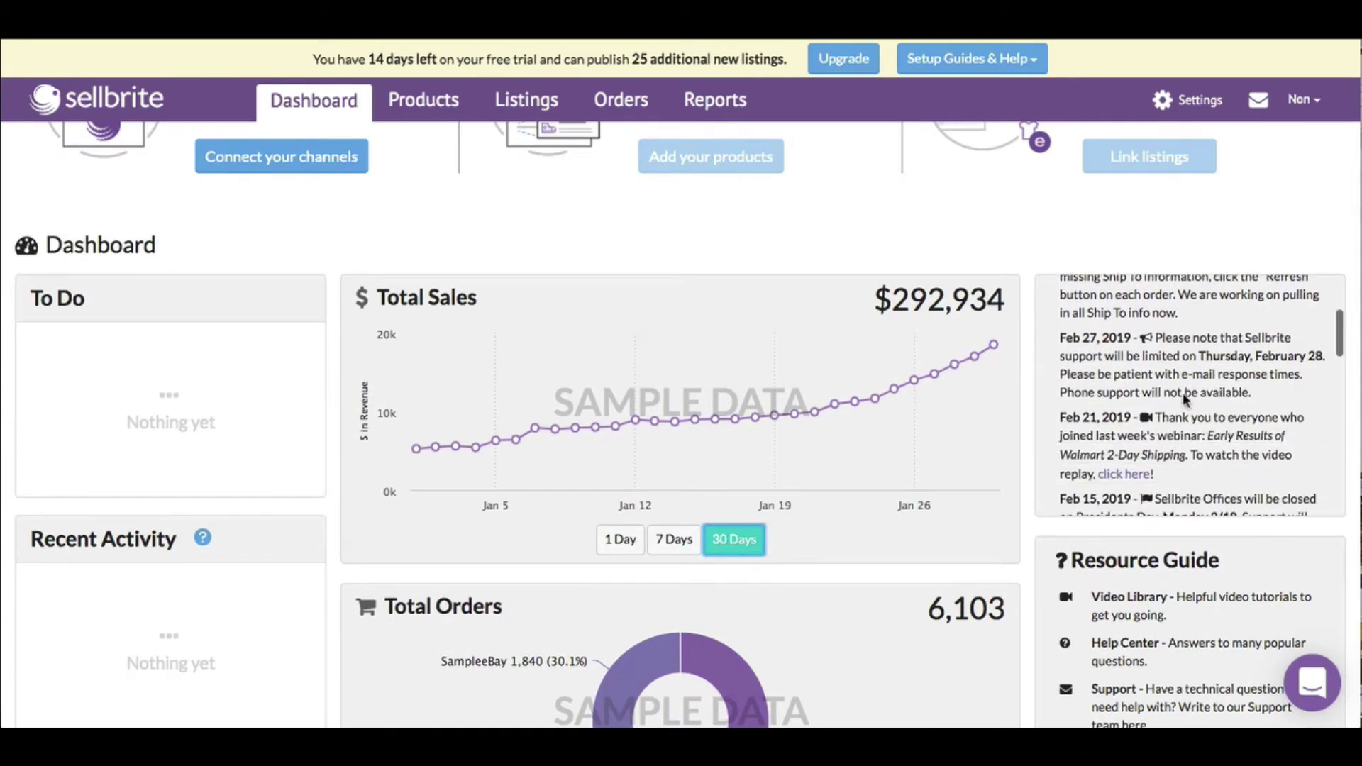
{"action": "scroll", "coordinate": [1183, 399], "scroll_direction": "down", "scroll_amount": 1}
{"action": "scroll", "coordinate": [1183, 397], "scroll_direction": "down", "scroll_amount": 3}
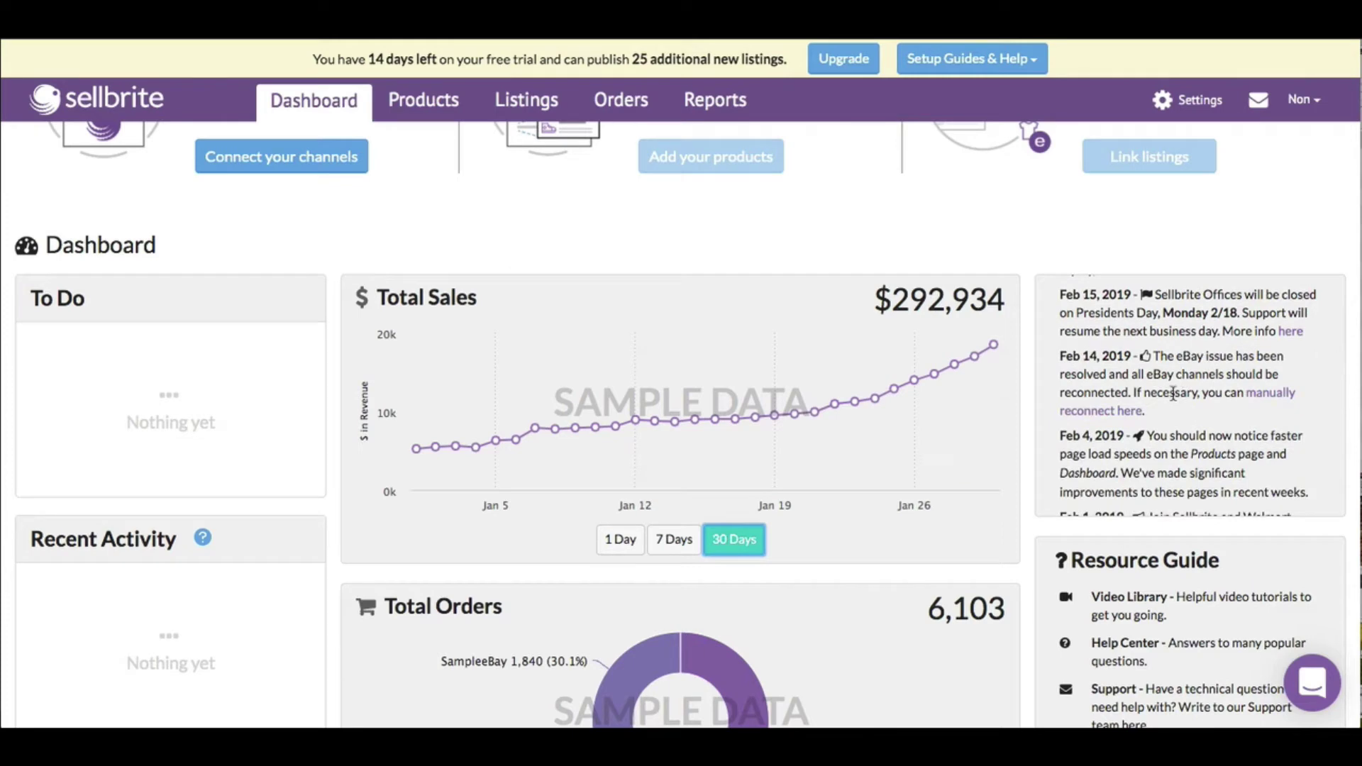
{"action": "scroll", "coordinate": [1173, 394], "scroll_direction": "down", "scroll_amount": 1}
{"action": "scroll", "coordinate": [1173, 393], "scroll_direction": "up", "scroll_amount": 5}
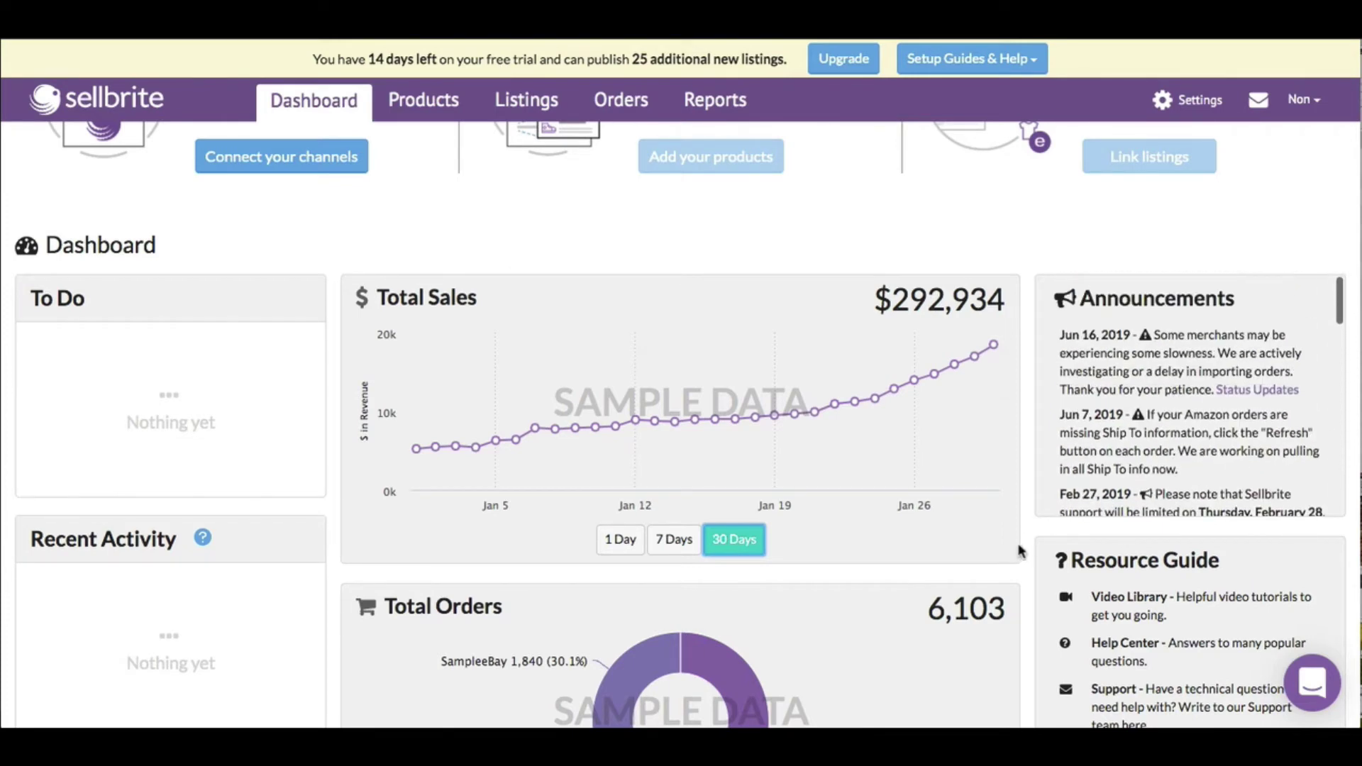
{"action": "scroll", "coordinate": [1019, 551], "scroll_direction": "down", "scroll_amount": 5}
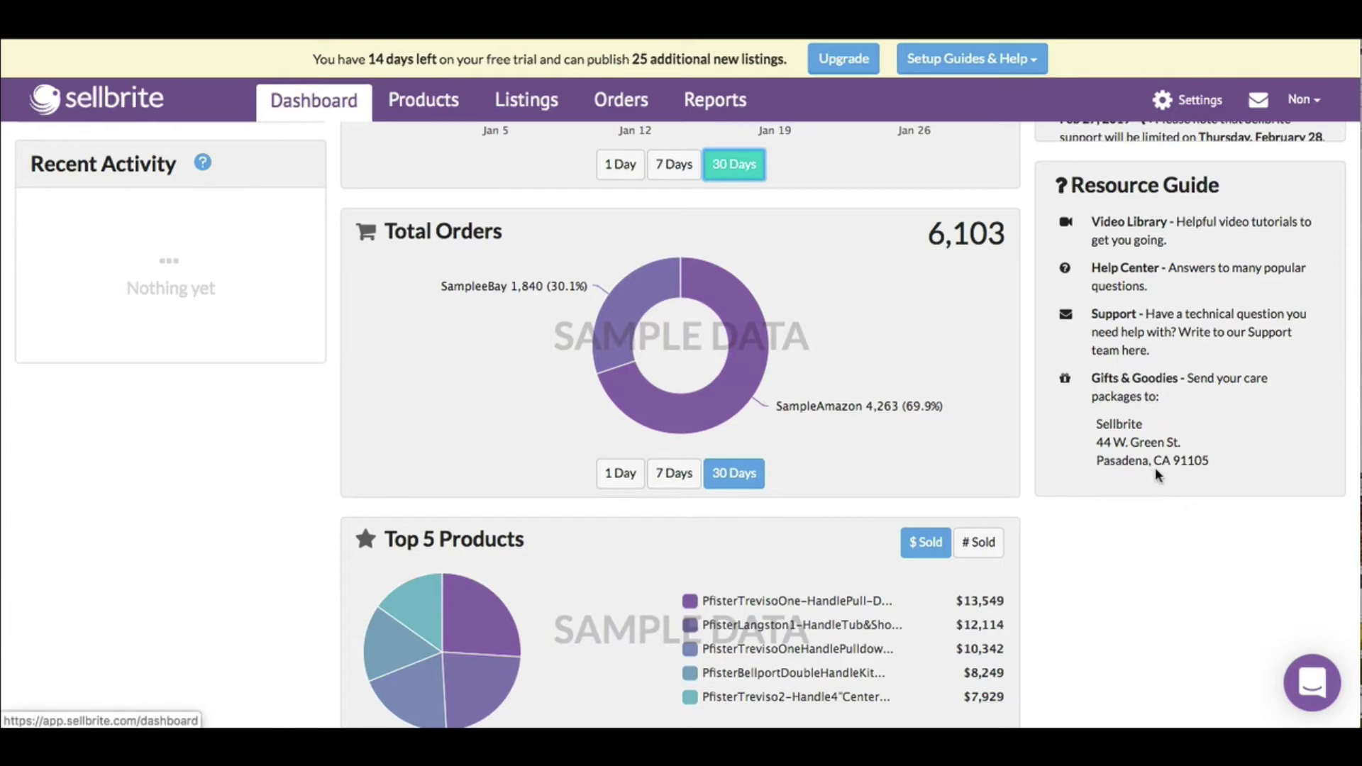
{"action": "scroll", "coordinate": [271, 489], "scroll_direction": "down", "scroll_amount": 2}
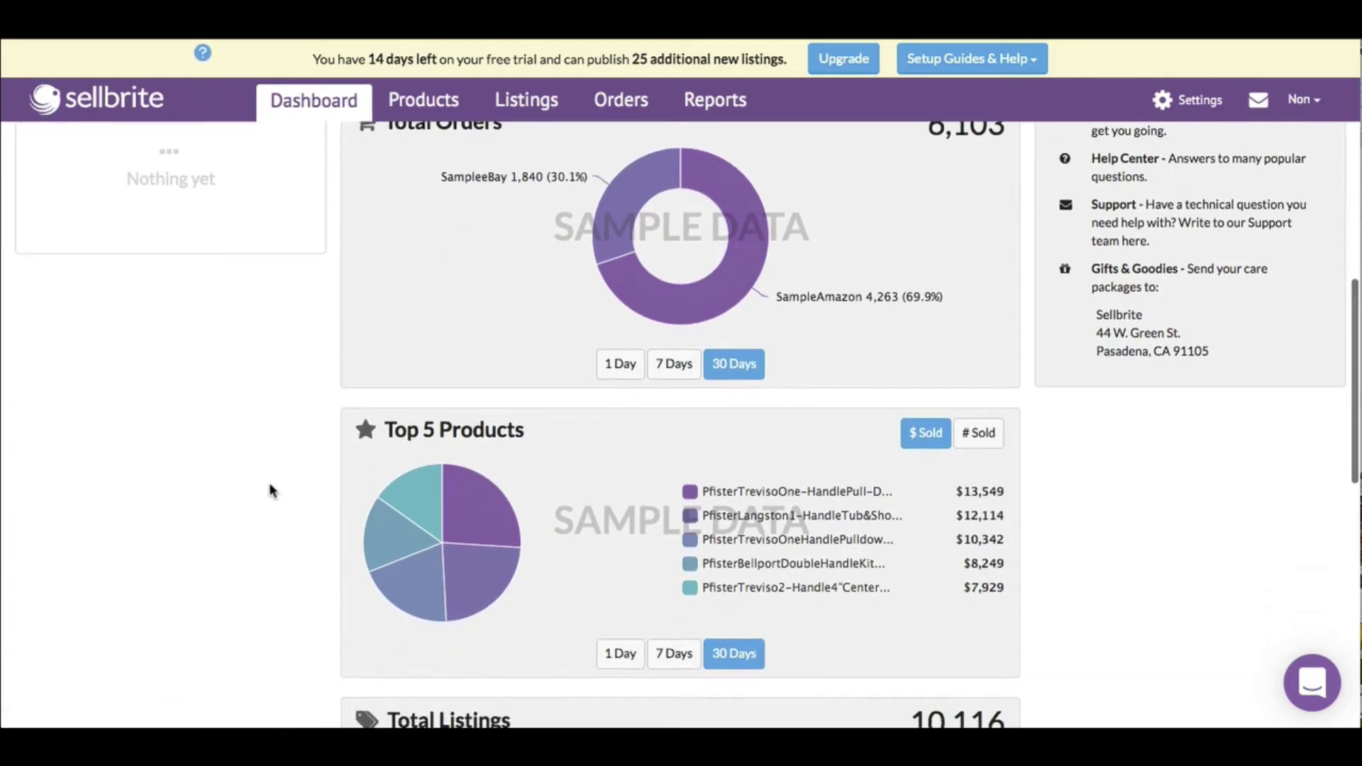
{"action": "scroll", "coordinate": [271, 488], "scroll_direction": "down", "scroll_amount": 2}
{"action": "scroll", "coordinate": [270, 487], "scroll_direction": "up", "scroll_amount": 5}
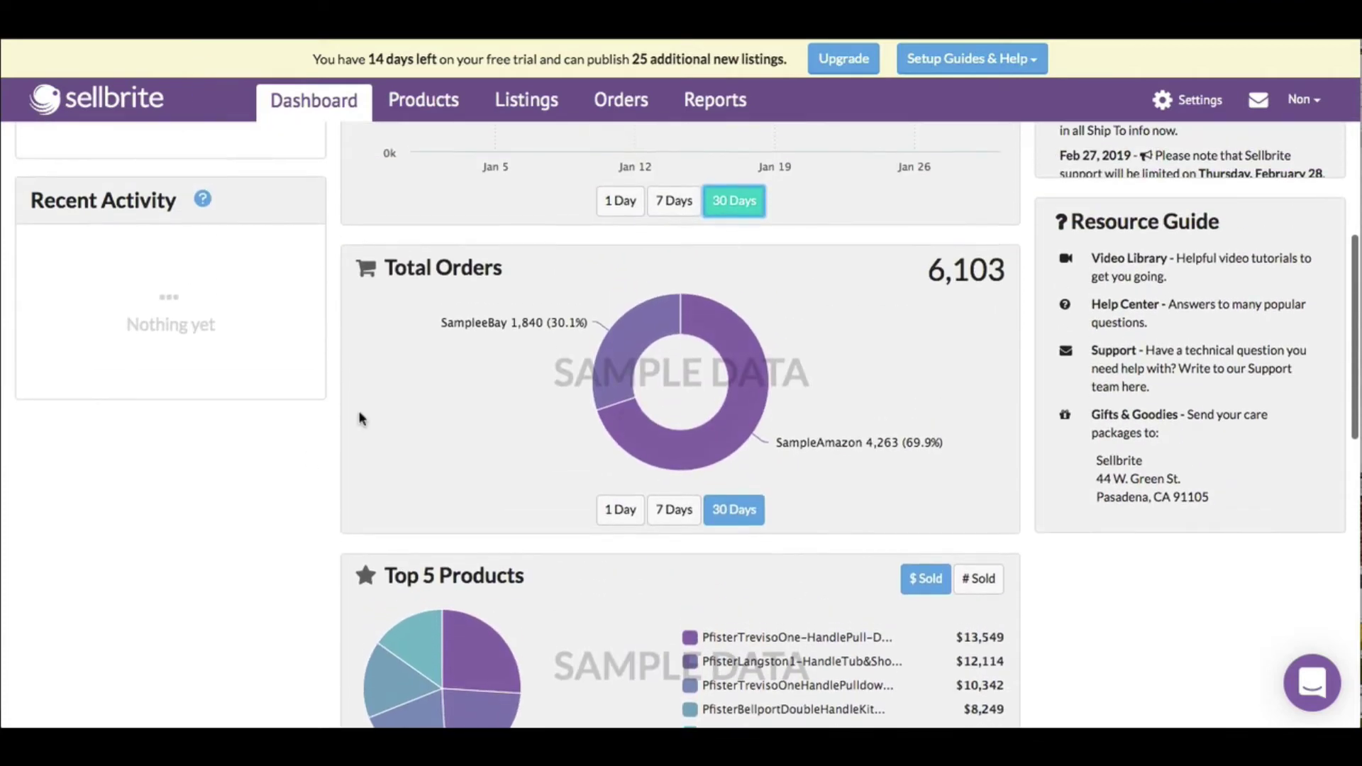
{"action": "scroll", "coordinate": [596, 341], "scroll_direction": "down", "scroll_amount": 5}
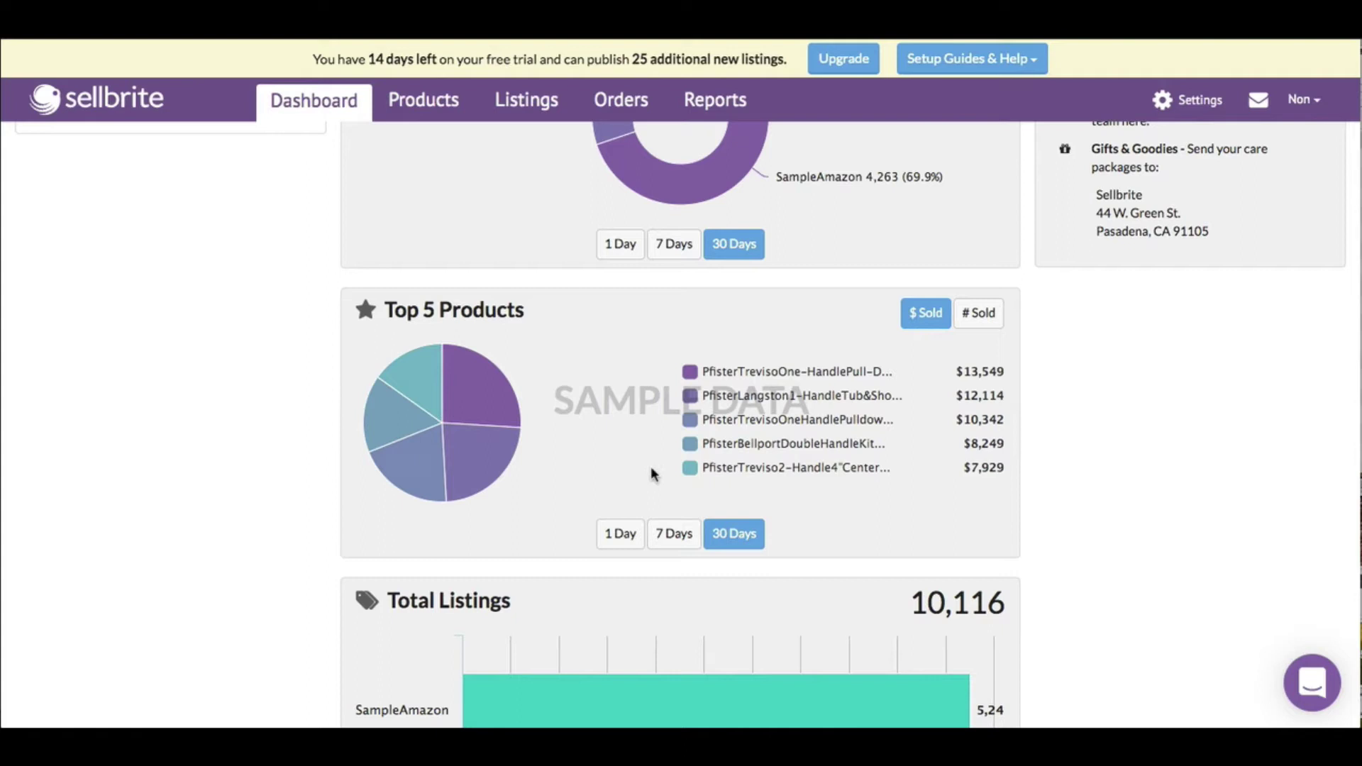
{"action": "left_click", "coordinate": [671, 533]}
{"action": "left_click", "coordinate": [611, 535]}
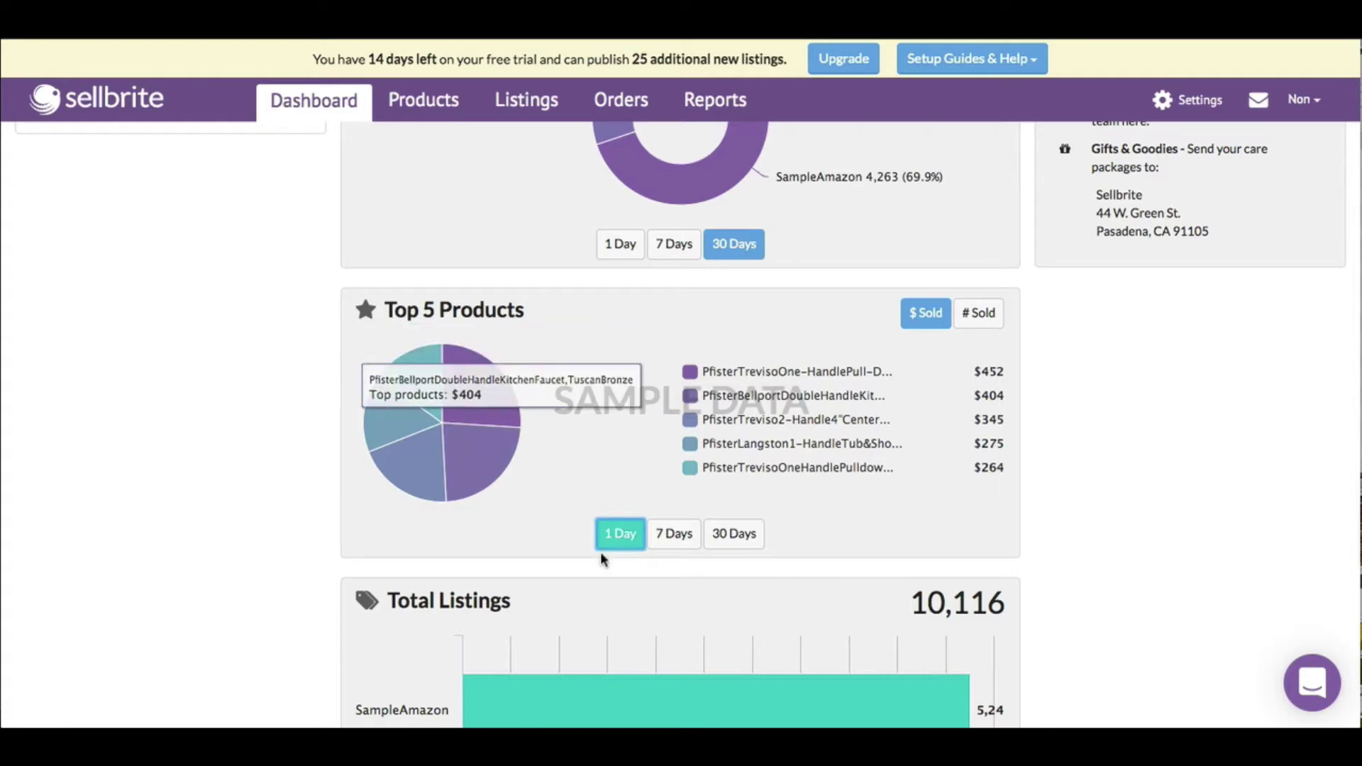
{"action": "left_click", "coordinate": [678, 533]}
{"action": "left_click", "coordinate": [729, 534]}
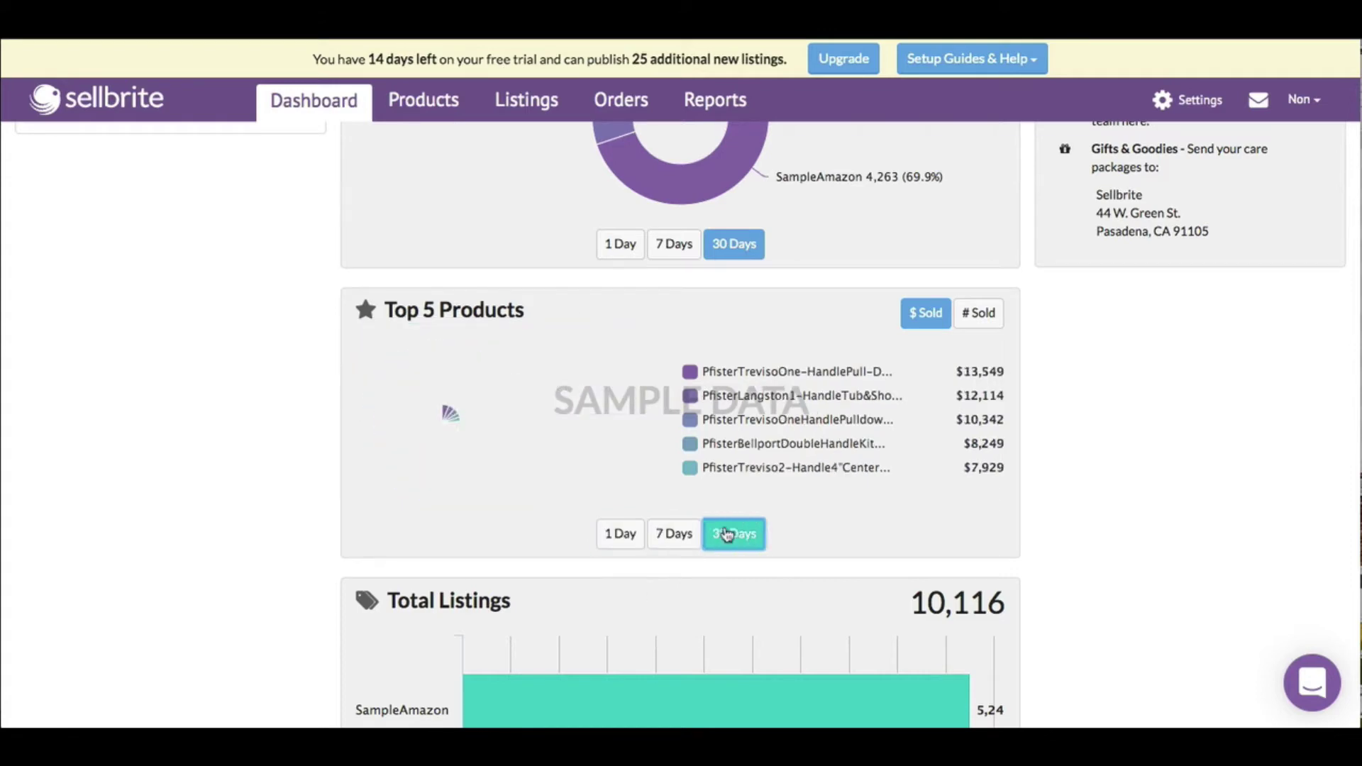
{"action": "left_click", "coordinate": [611, 536]}
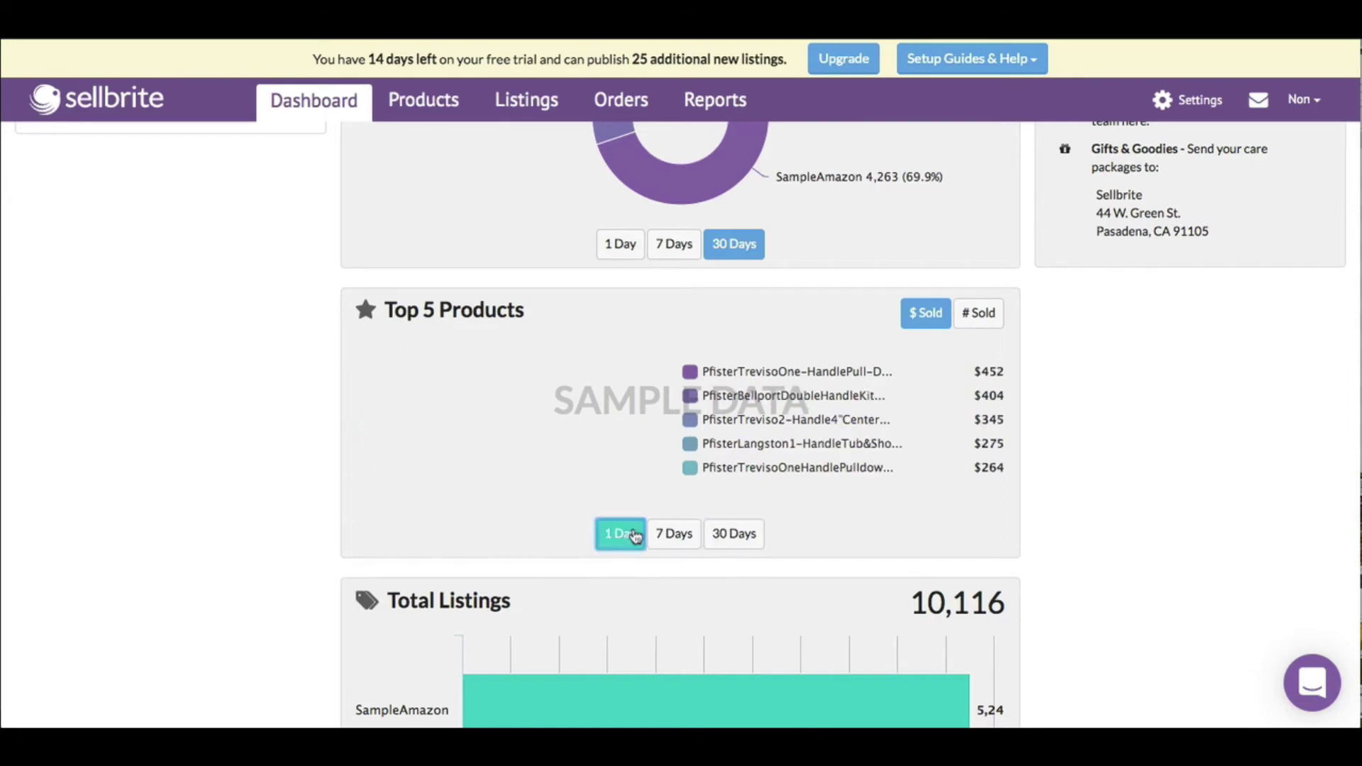
{"action": "left_click", "coordinate": [670, 536]}
{"action": "left_click", "coordinate": [734, 533]}
{"action": "scroll", "coordinate": [313, 560], "scroll_direction": "down", "scroll_amount": 5}
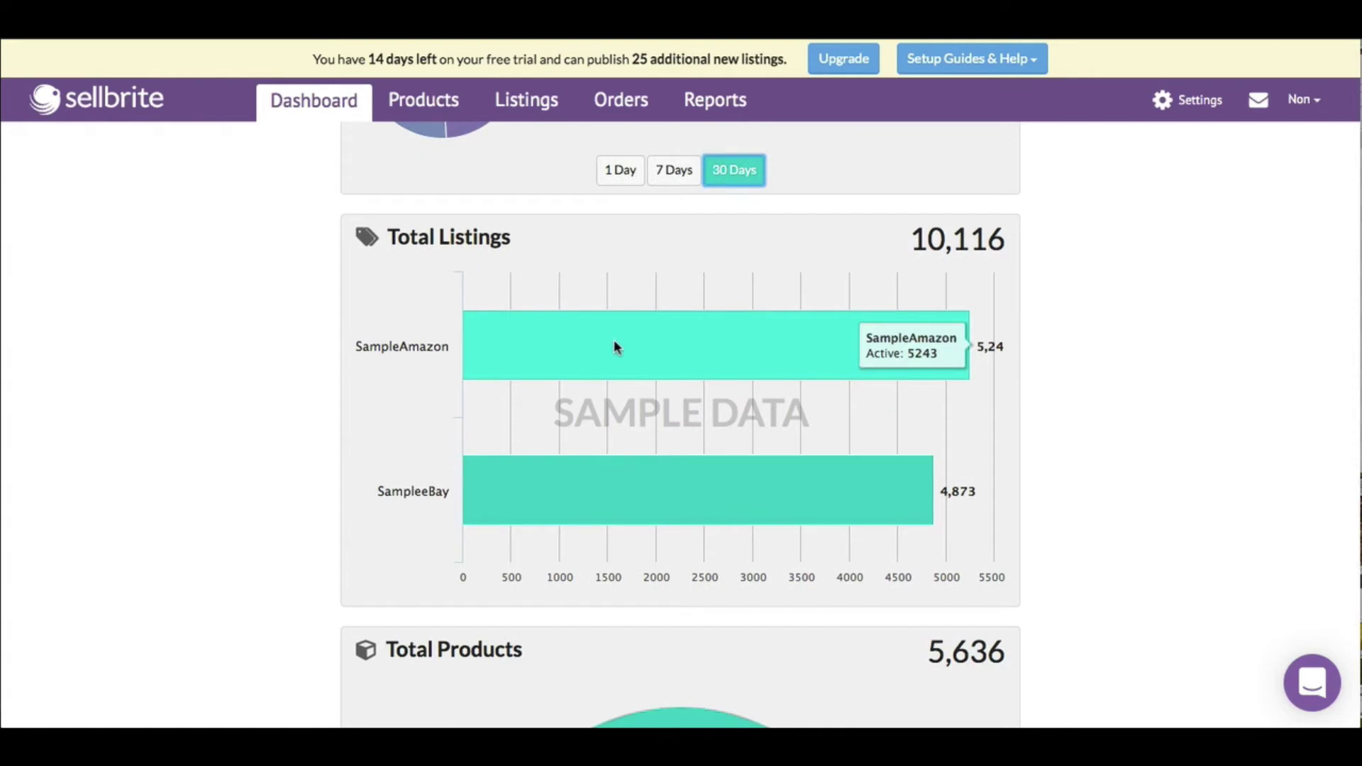
{"action": "mouse_move", "coordinate": [605, 492]}
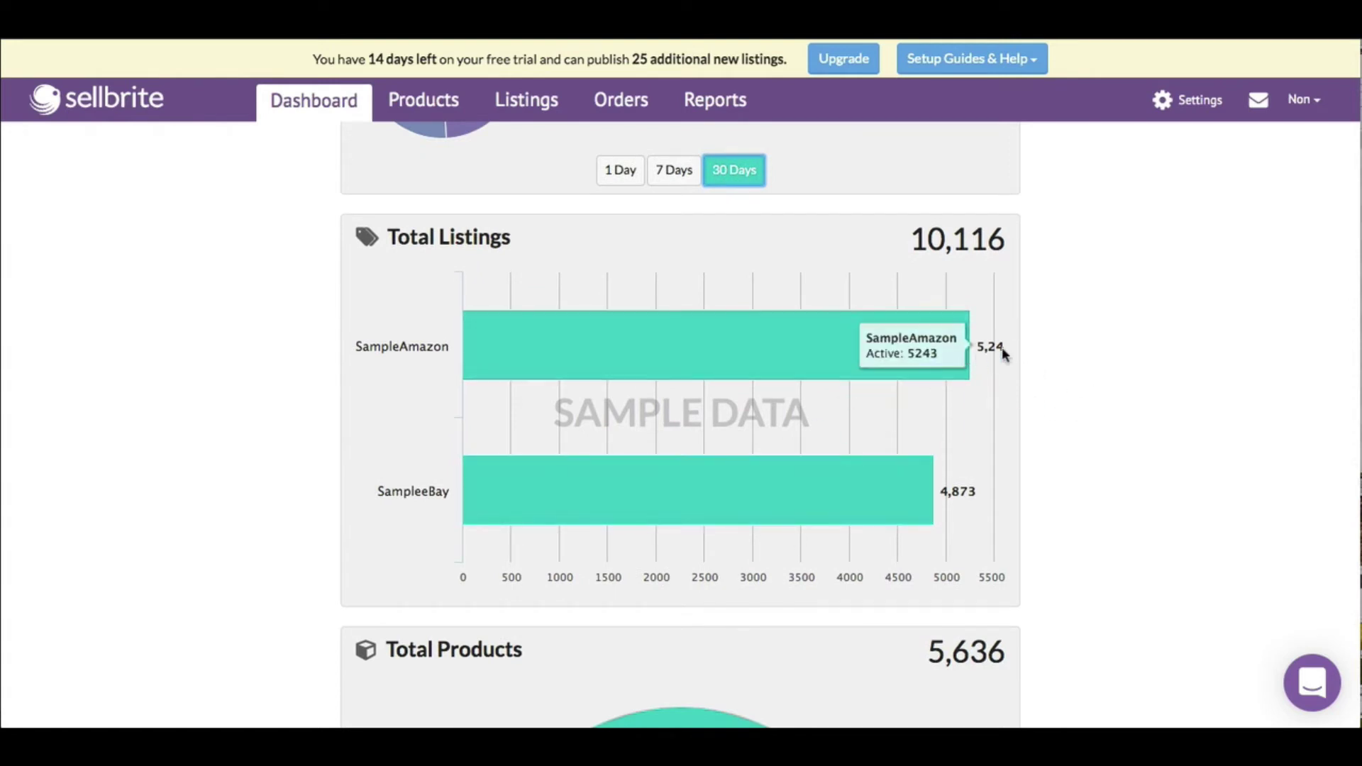
{"action": "scroll", "coordinate": [1044, 361], "scroll_direction": "down", "scroll_amount": 1}
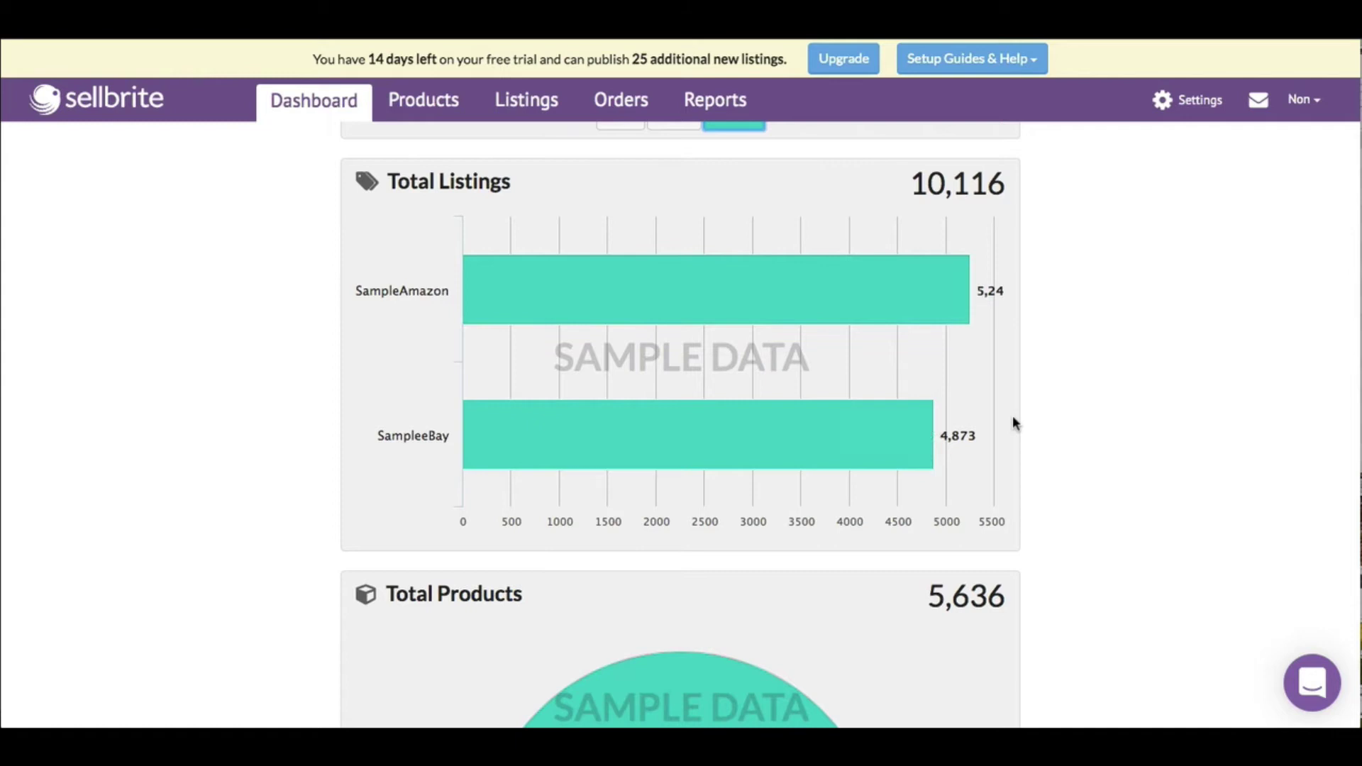
{"action": "scroll", "coordinate": [1013, 424], "scroll_direction": "down", "scroll_amount": 1}
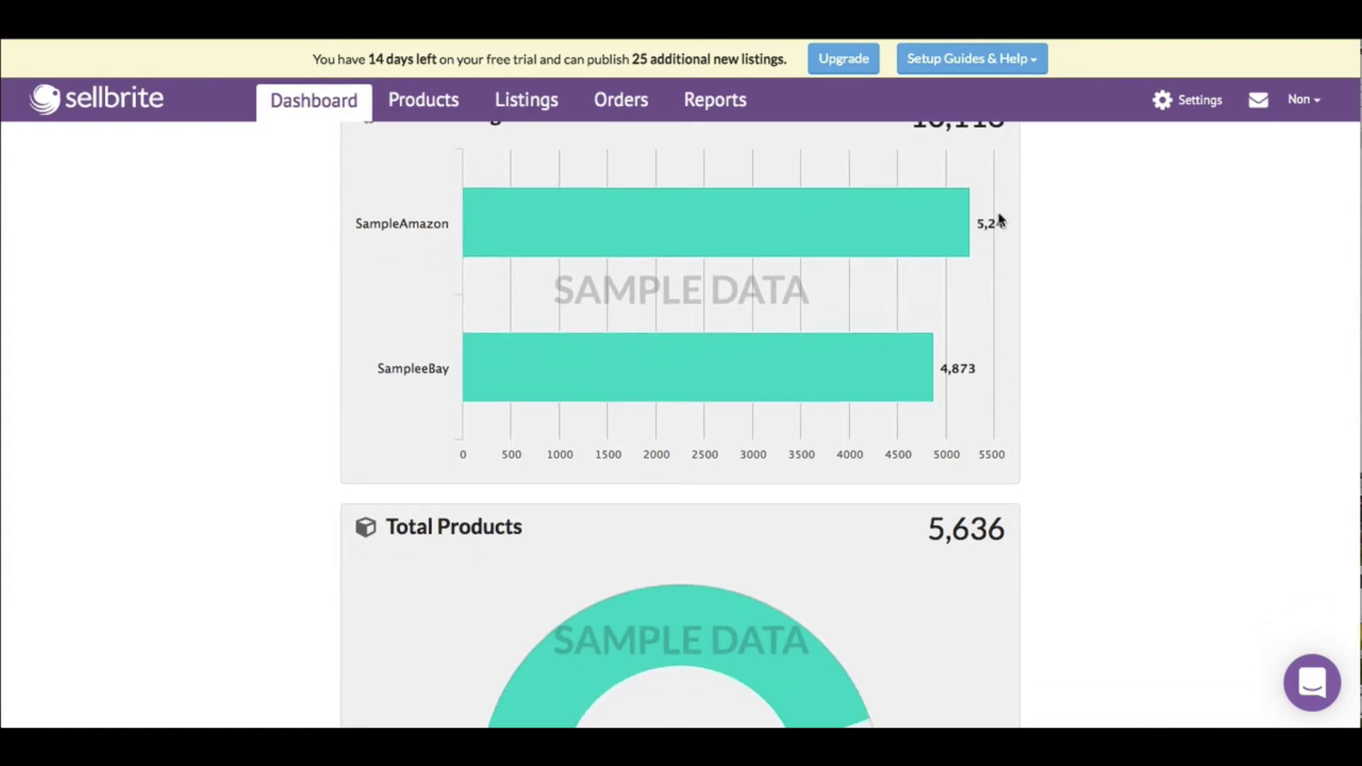
{"action": "mouse_move", "coordinate": [934, 230]}
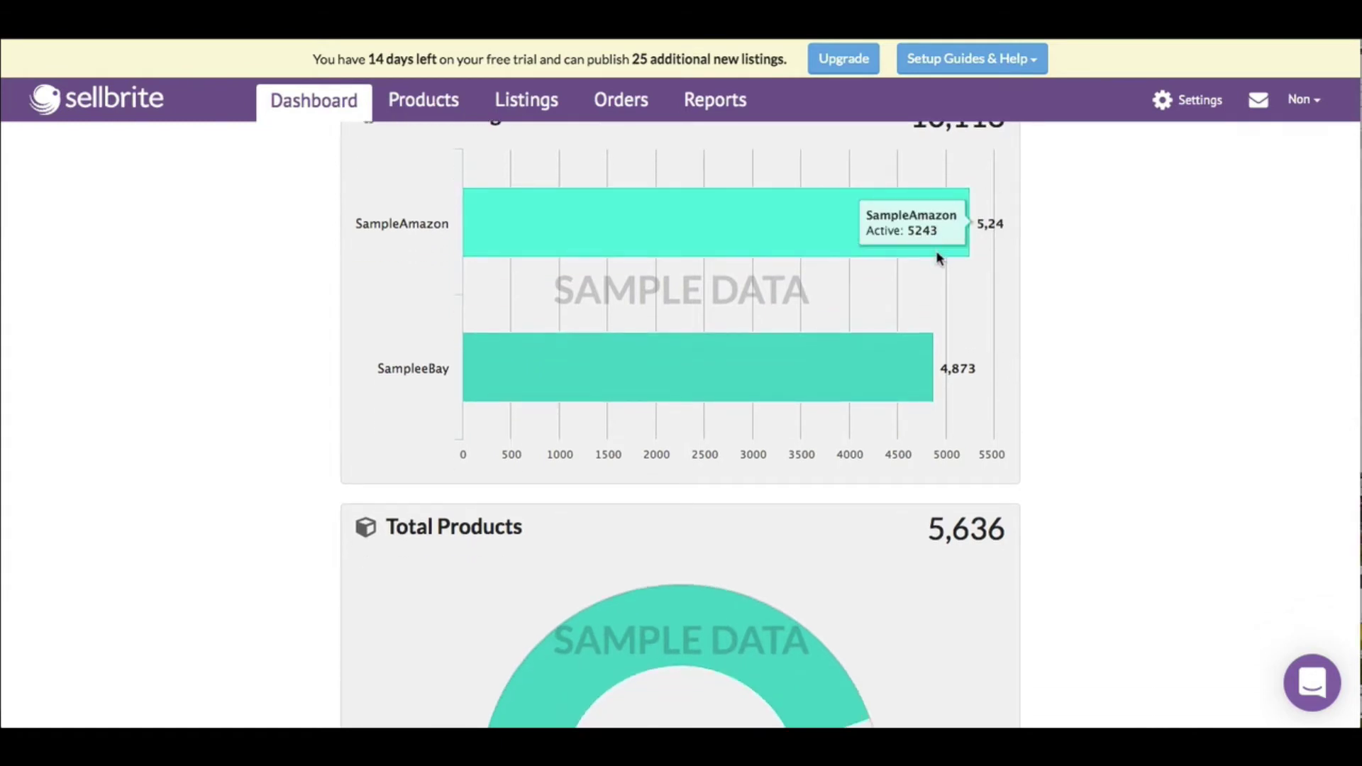
{"action": "mouse_move", "coordinate": [864, 361]}
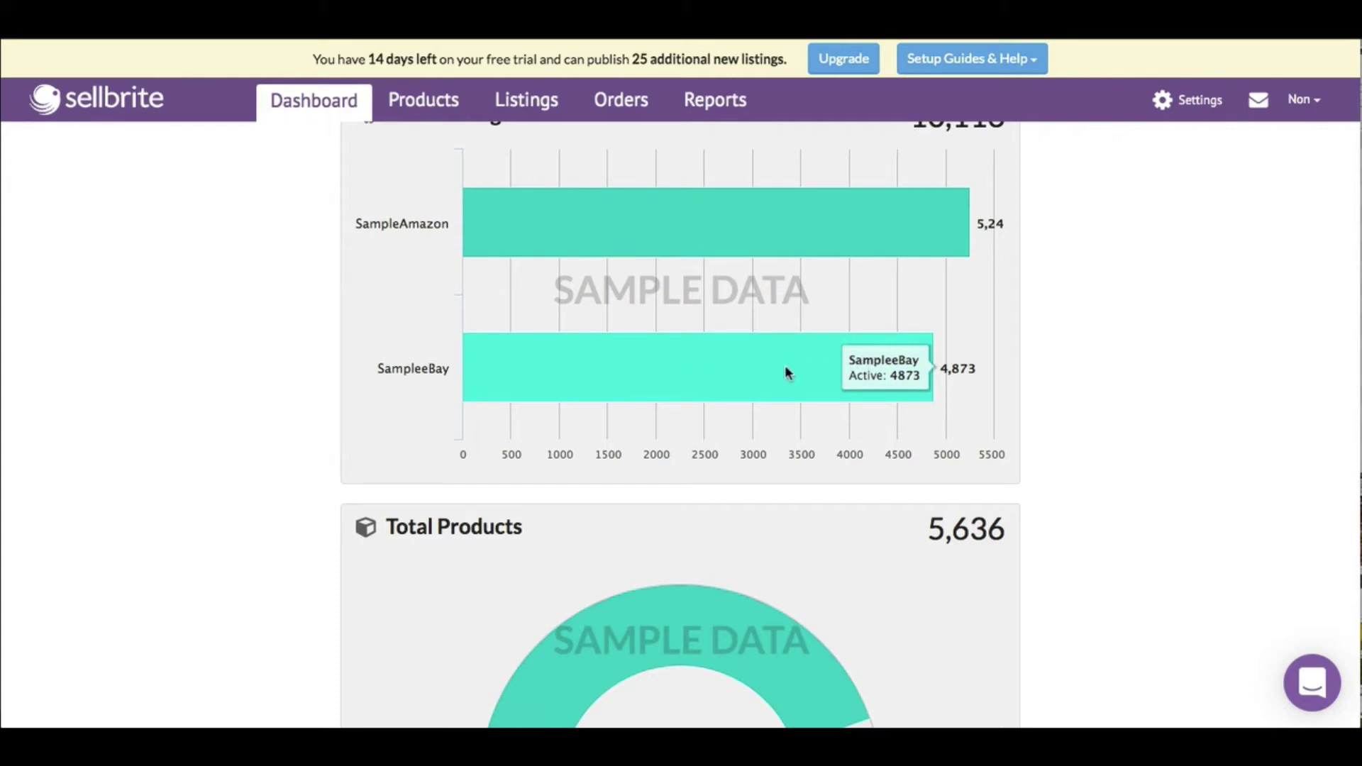
{"action": "scroll", "coordinate": [787, 372], "scroll_direction": "down", "scroll_amount": 1}
{"action": "scroll", "coordinate": [786, 372], "scroll_direction": "up", "scroll_amount": 3}
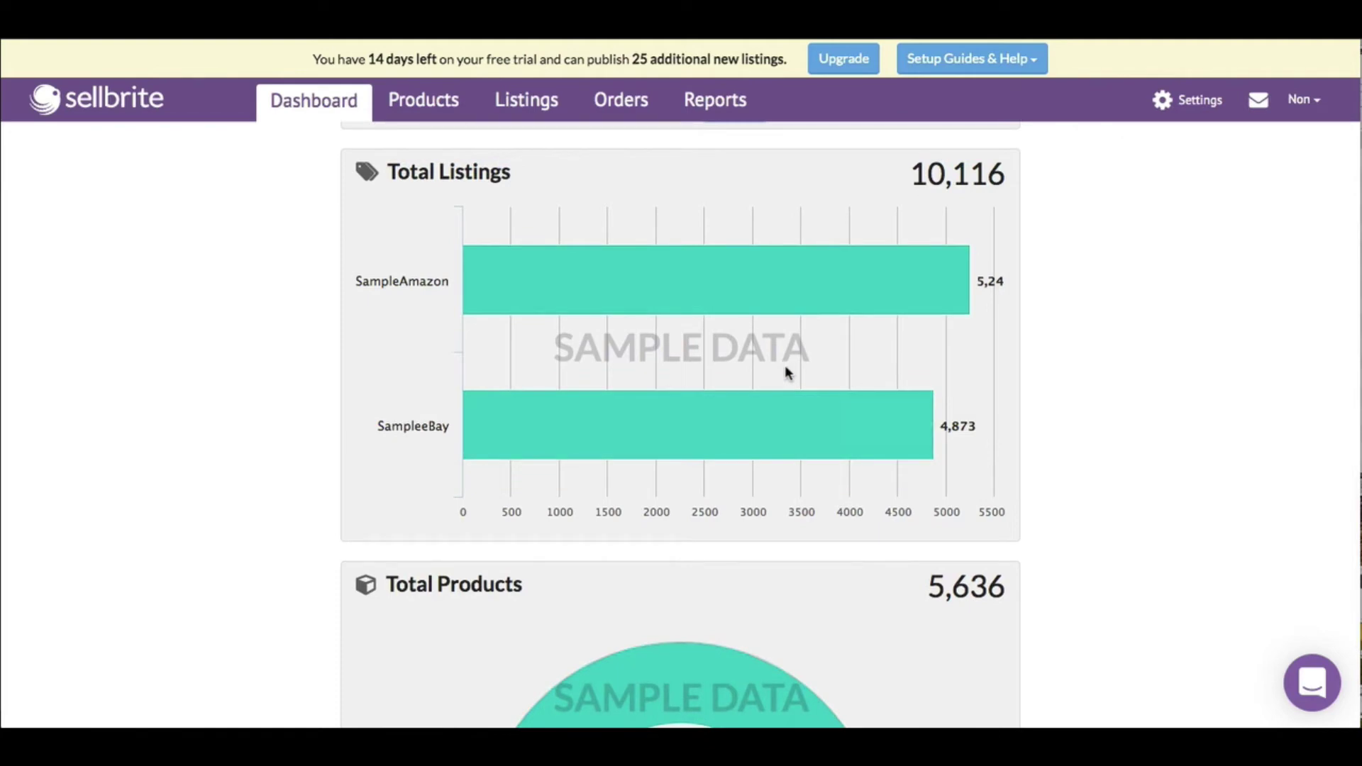
{"action": "scroll", "coordinate": [786, 368], "scroll_direction": "down", "scroll_amount": 4}
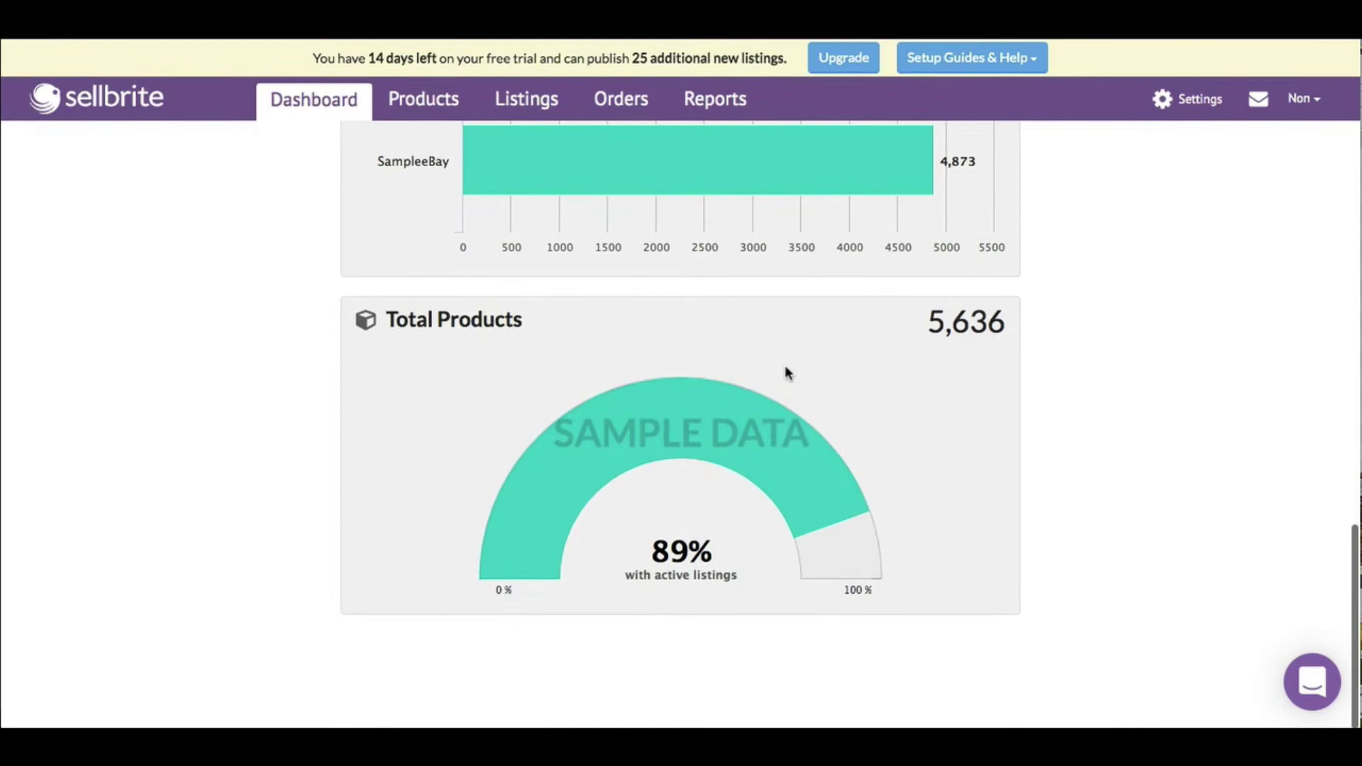
{"action": "mouse_move", "coordinate": [803, 474]}
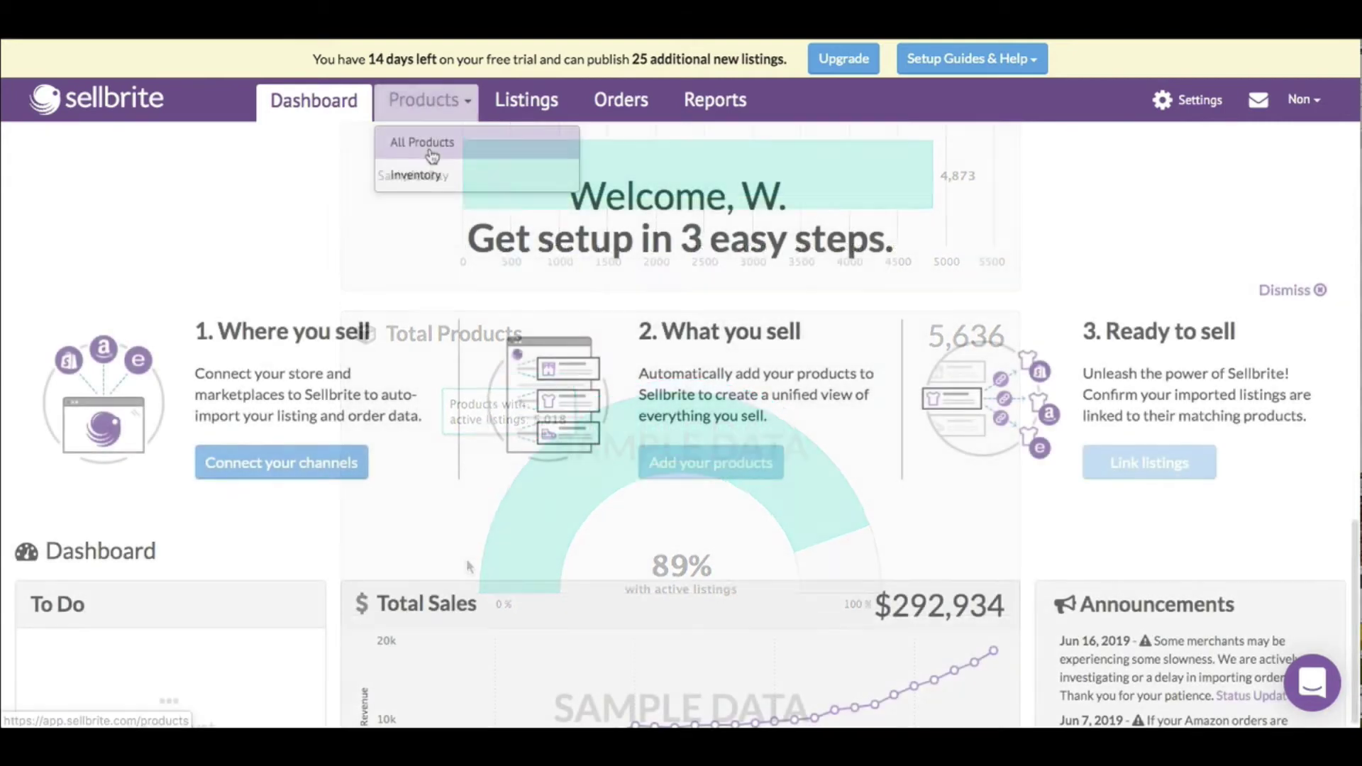
- Open Products > All Products and step through the Appcues tips to the final Filter Products tip
{"action": "left_click", "coordinate": [429, 149]}
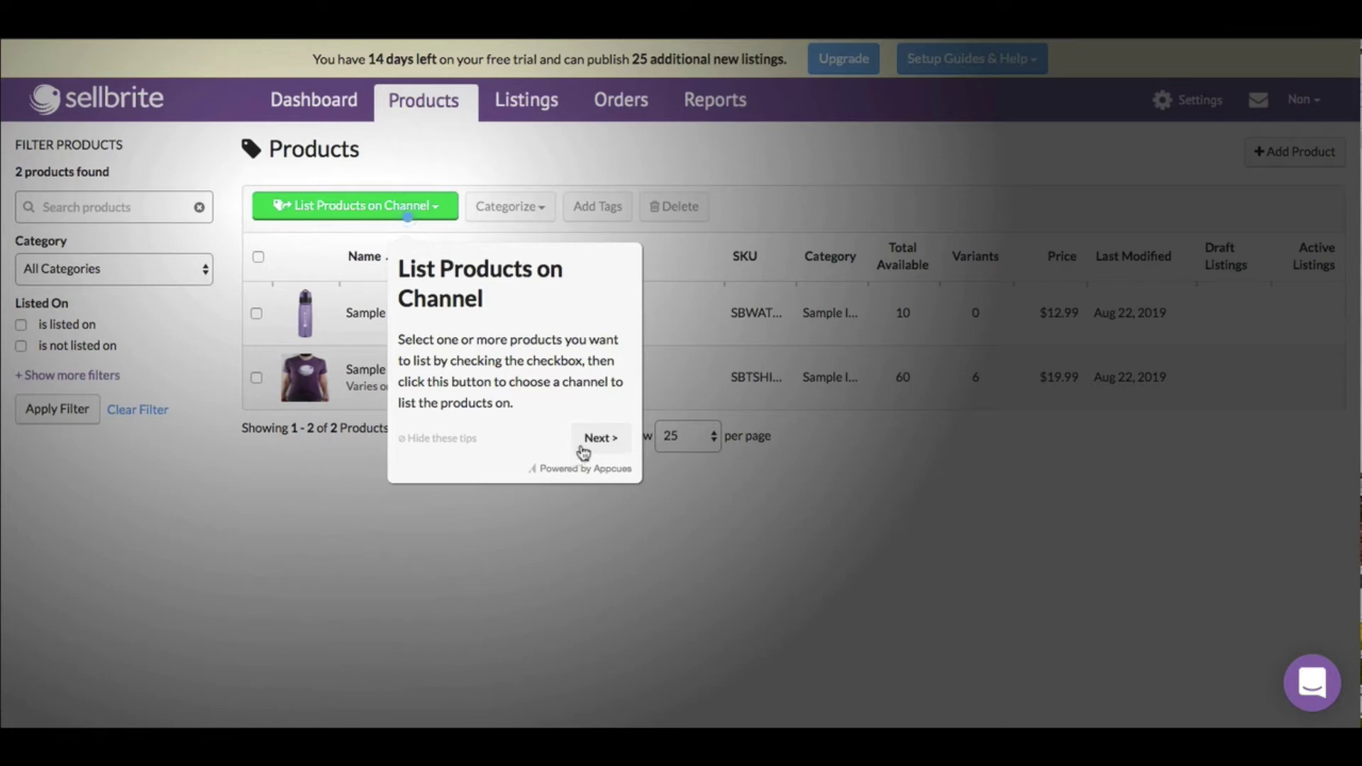
{"action": "left_click", "coordinate": [603, 439]}
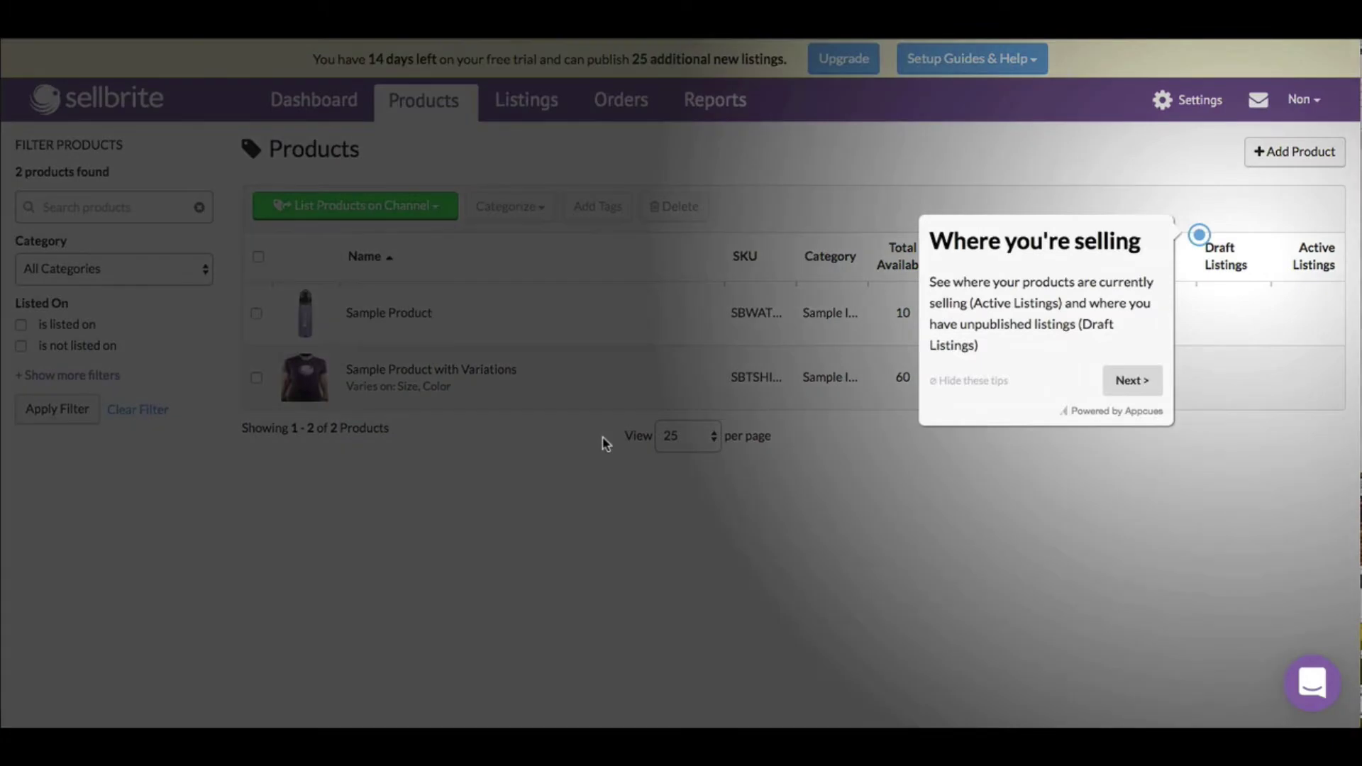
{"action": "left_click", "coordinate": [1131, 382]}
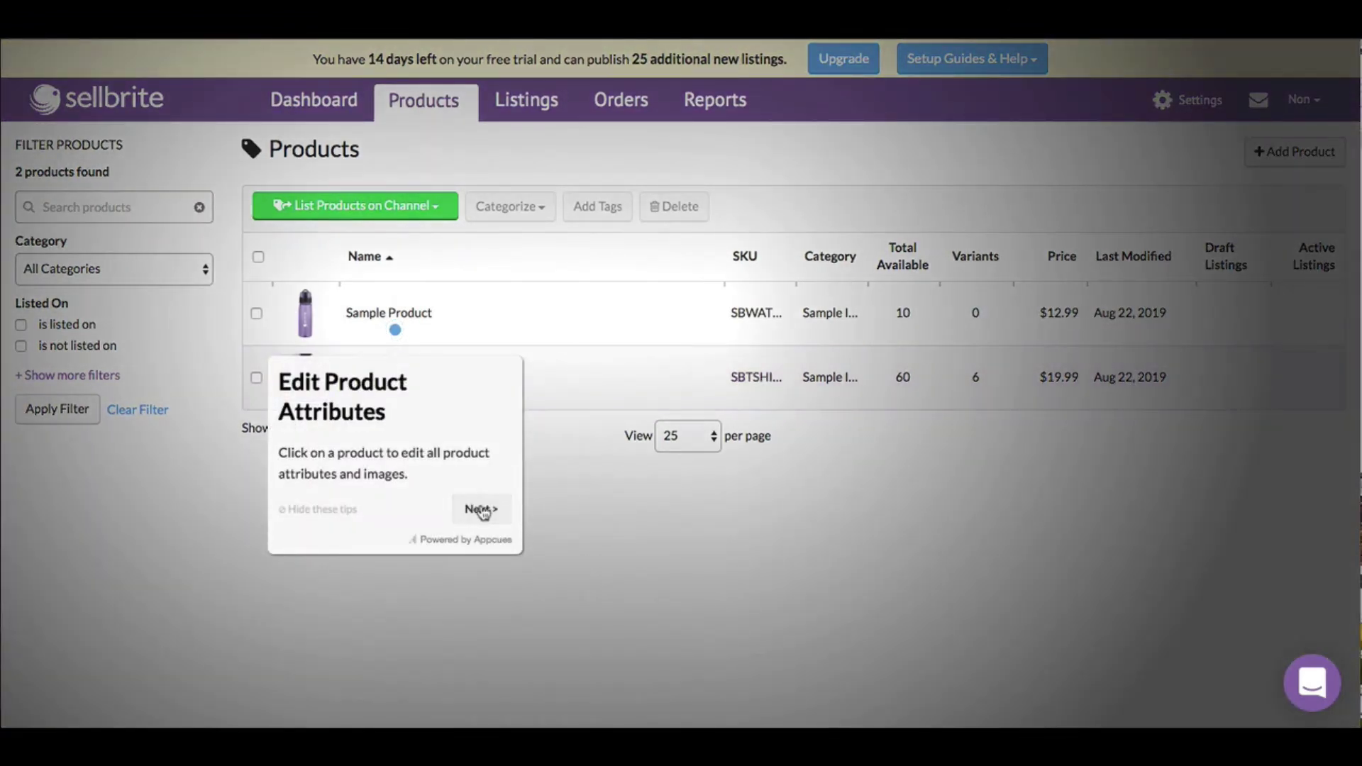
{"action": "left_click", "coordinate": [481, 510]}
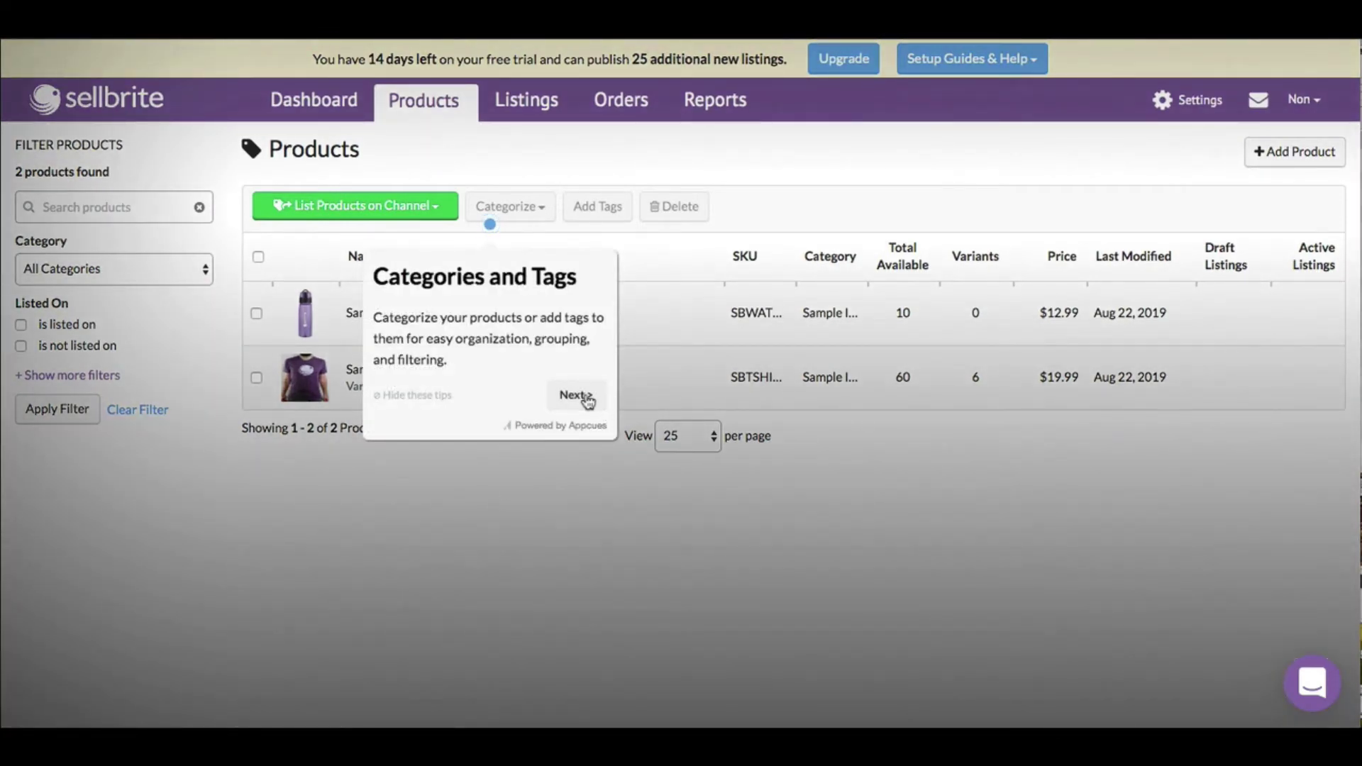
{"action": "left_click", "coordinate": [575, 395]}
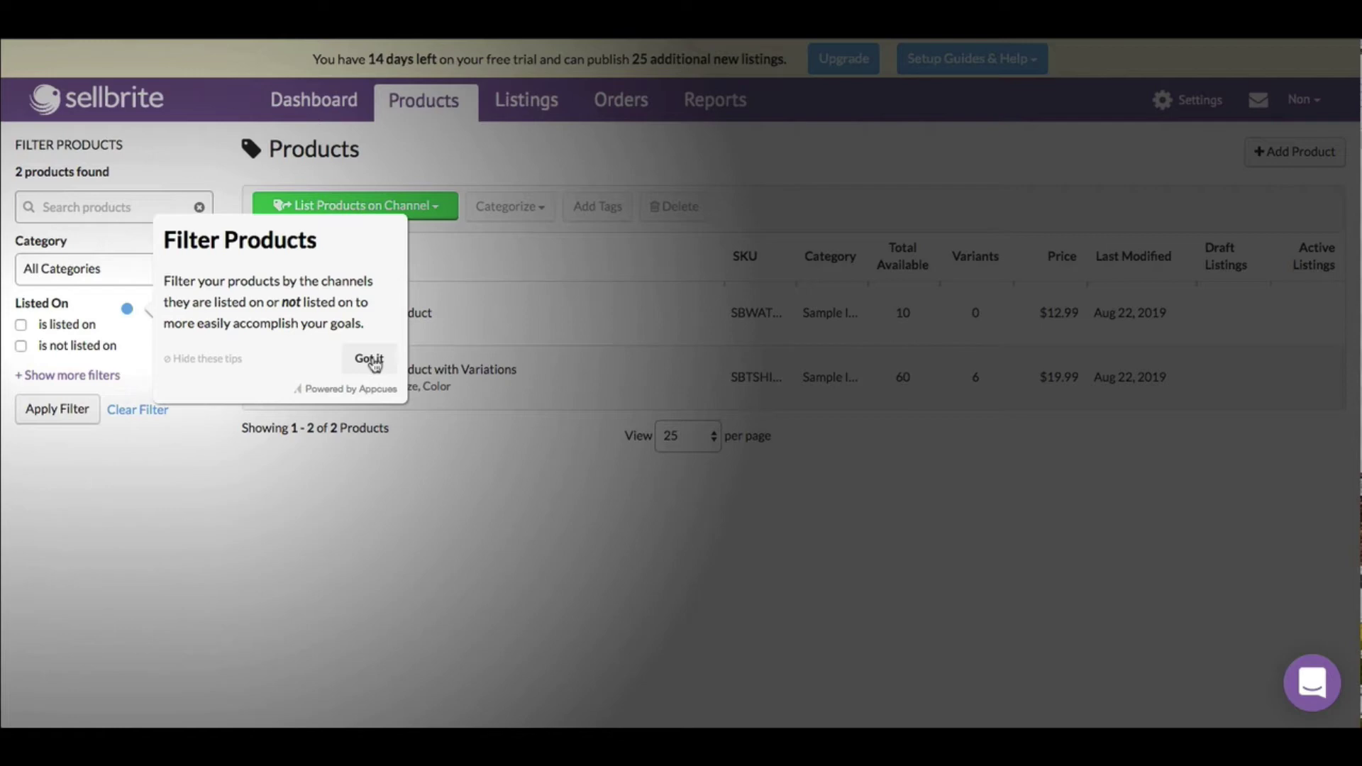
{"action": "left_click", "coordinate": [369, 359]}
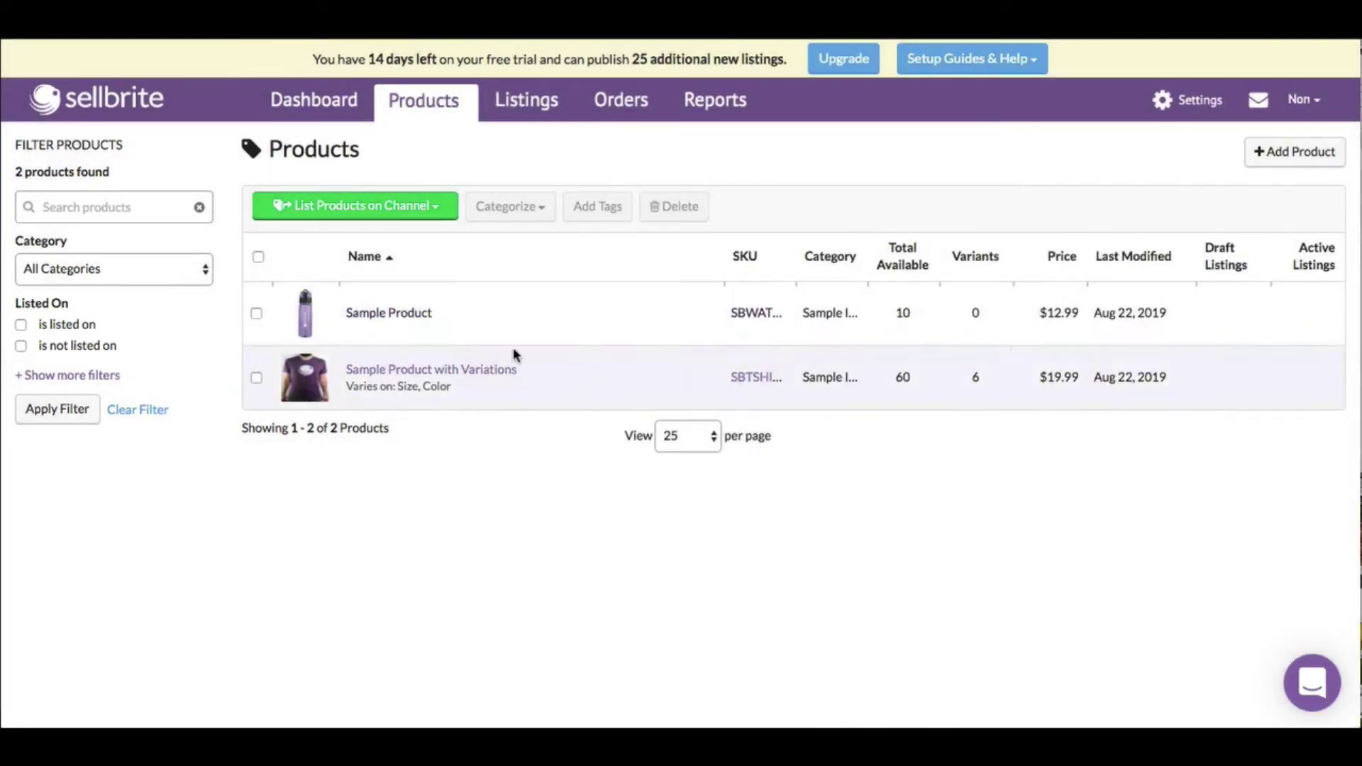
- Open Products > Inventory and dismiss the Inventory, Quick Edit and Bulk Edit tips
{"action": "mouse_move", "coordinate": [460, 124]}
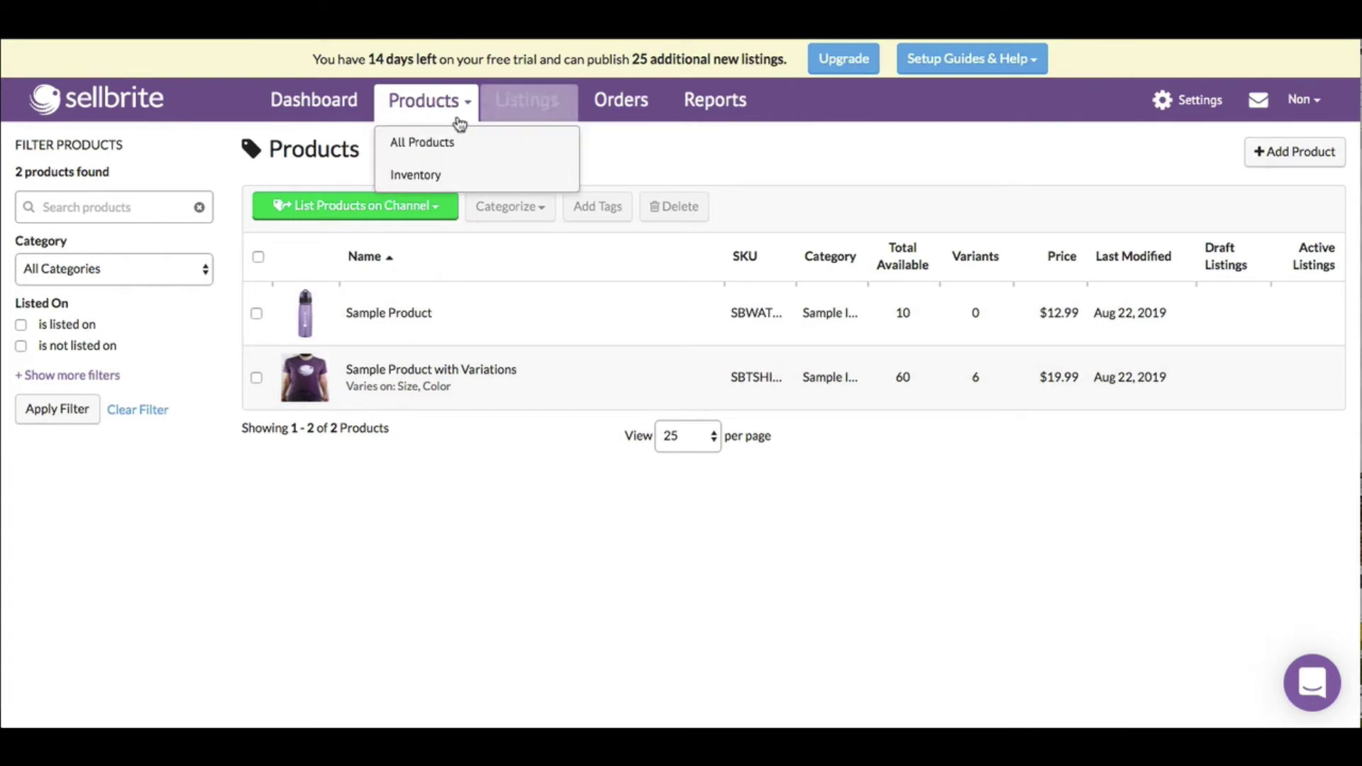
{"action": "left_click", "coordinate": [419, 177]}
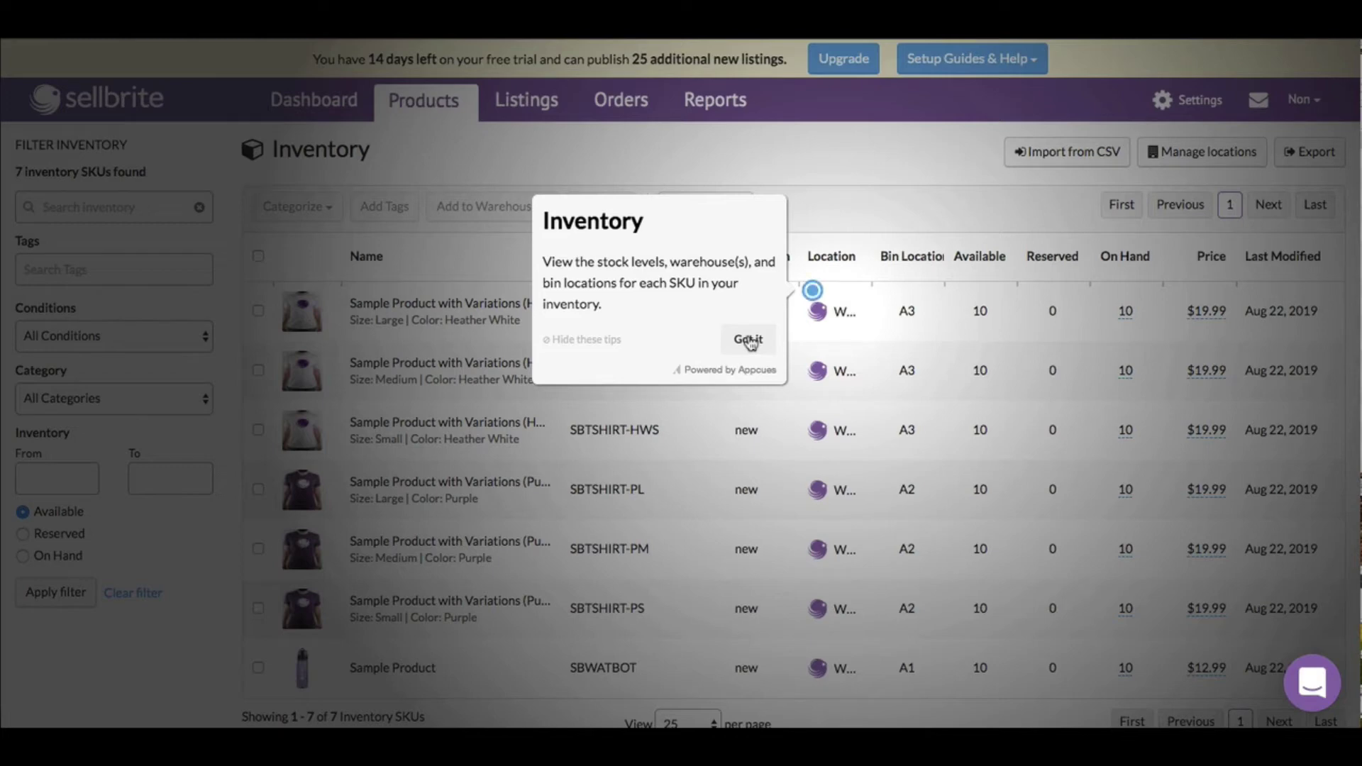
{"action": "left_click", "coordinate": [749, 341]}
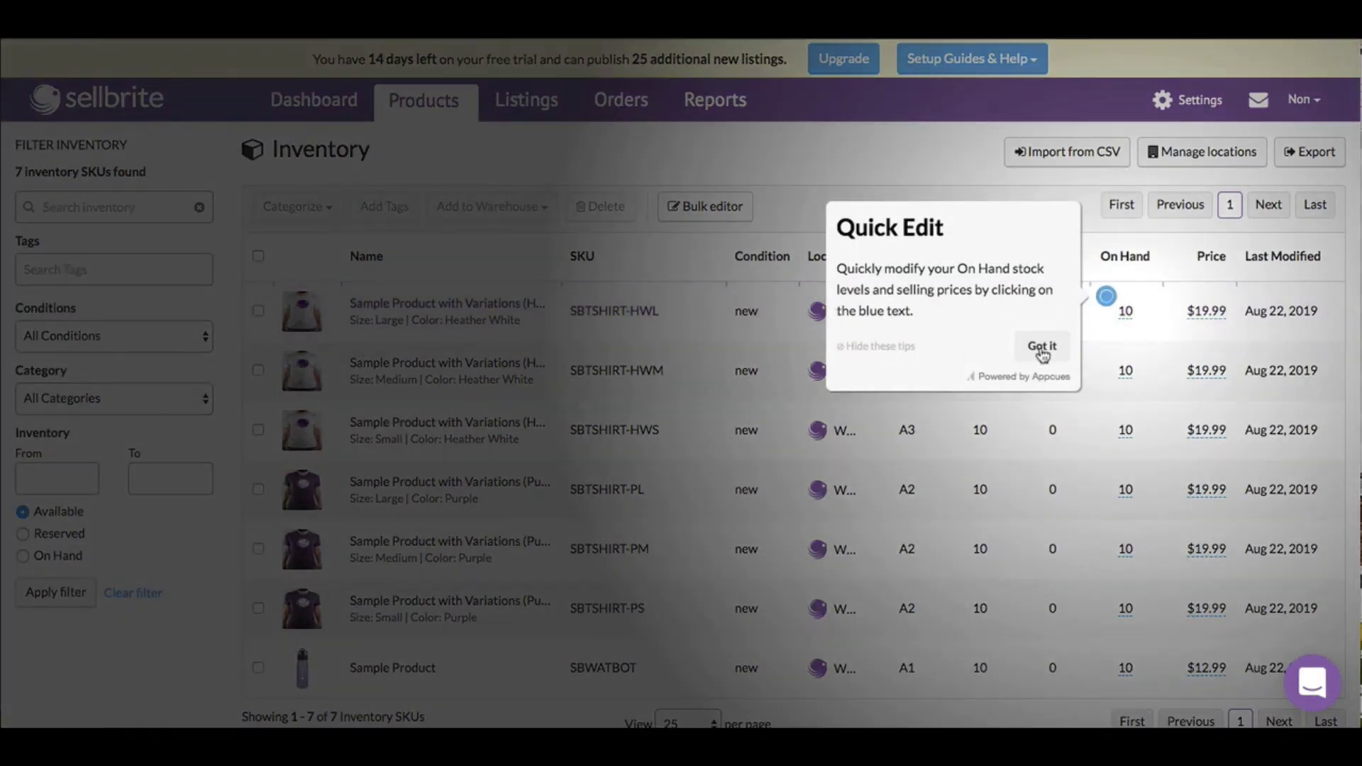
{"action": "left_click", "coordinate": [1042, 348]}
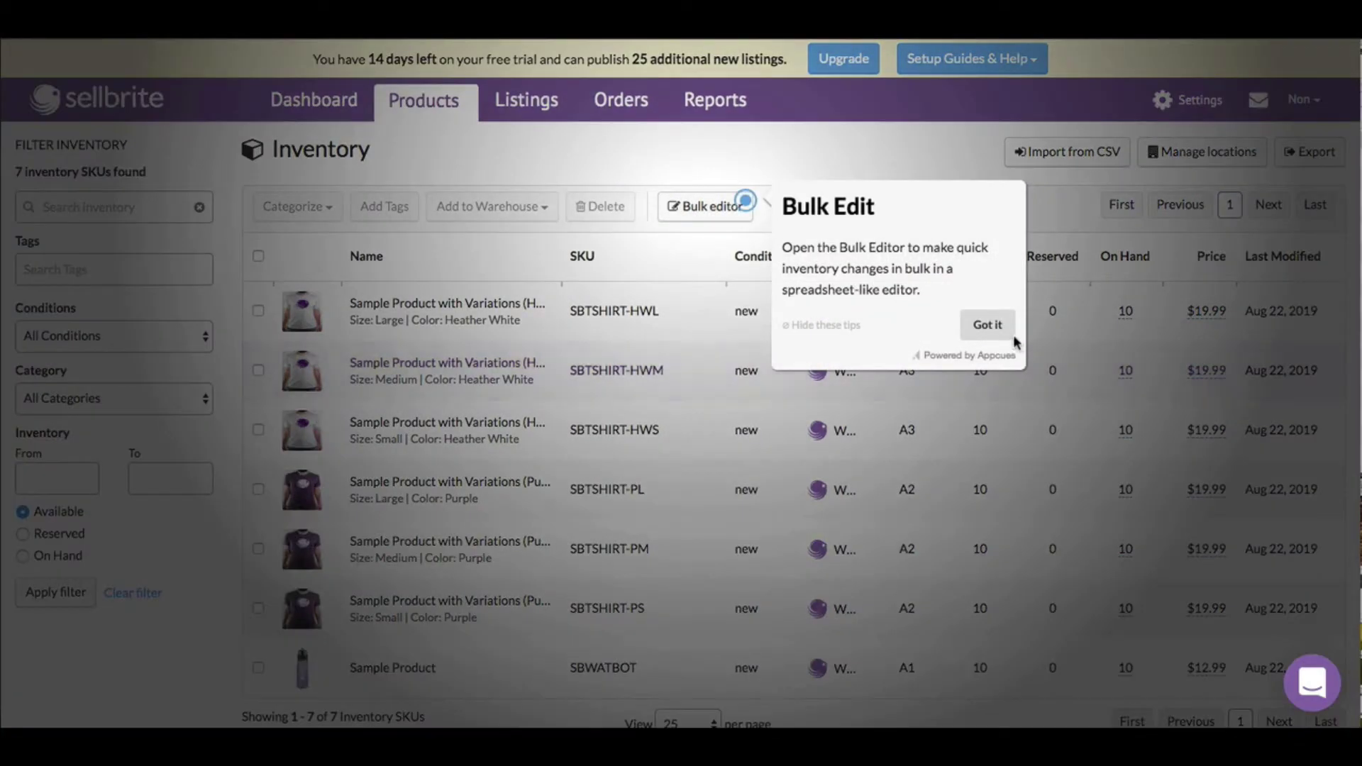
{"action": "left_click", "coordinate": [985, 325]}
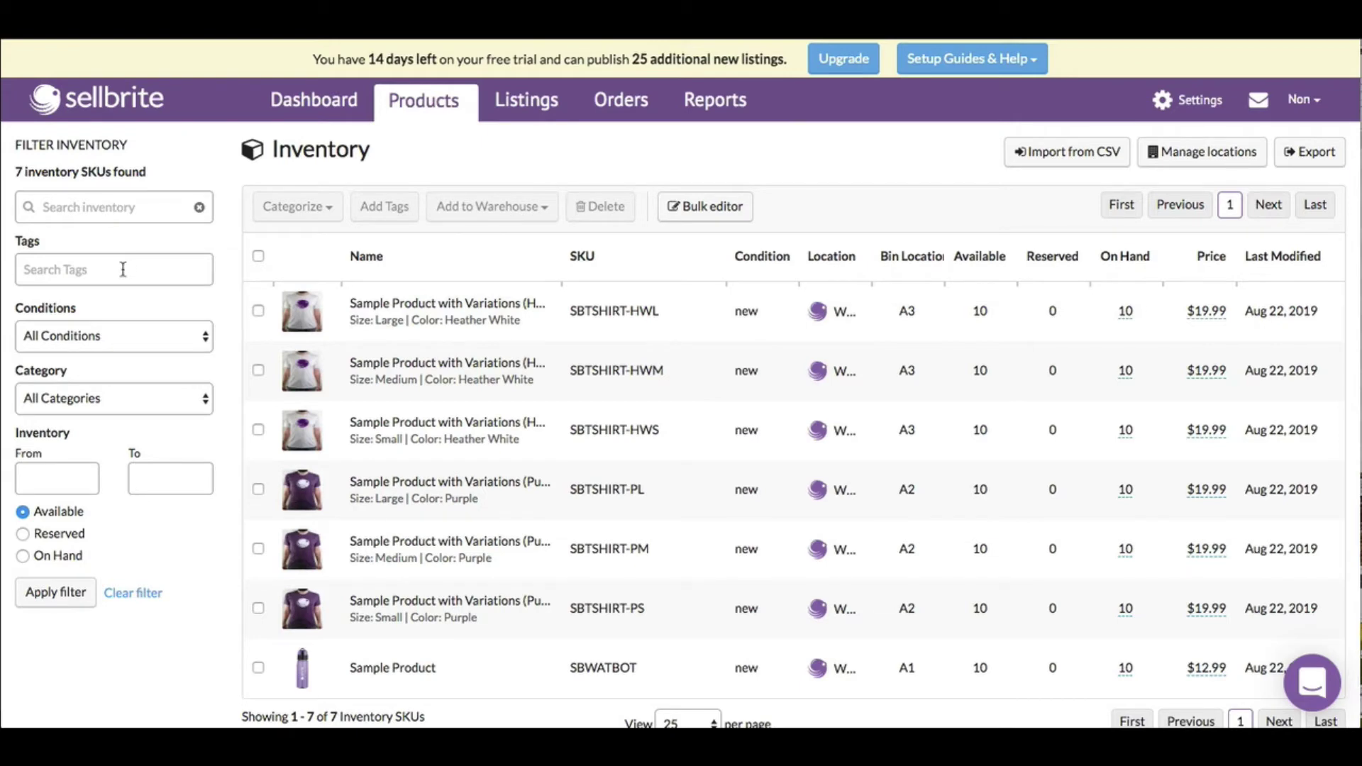
{"action": "left_click", "coordinate": [184, 337]}
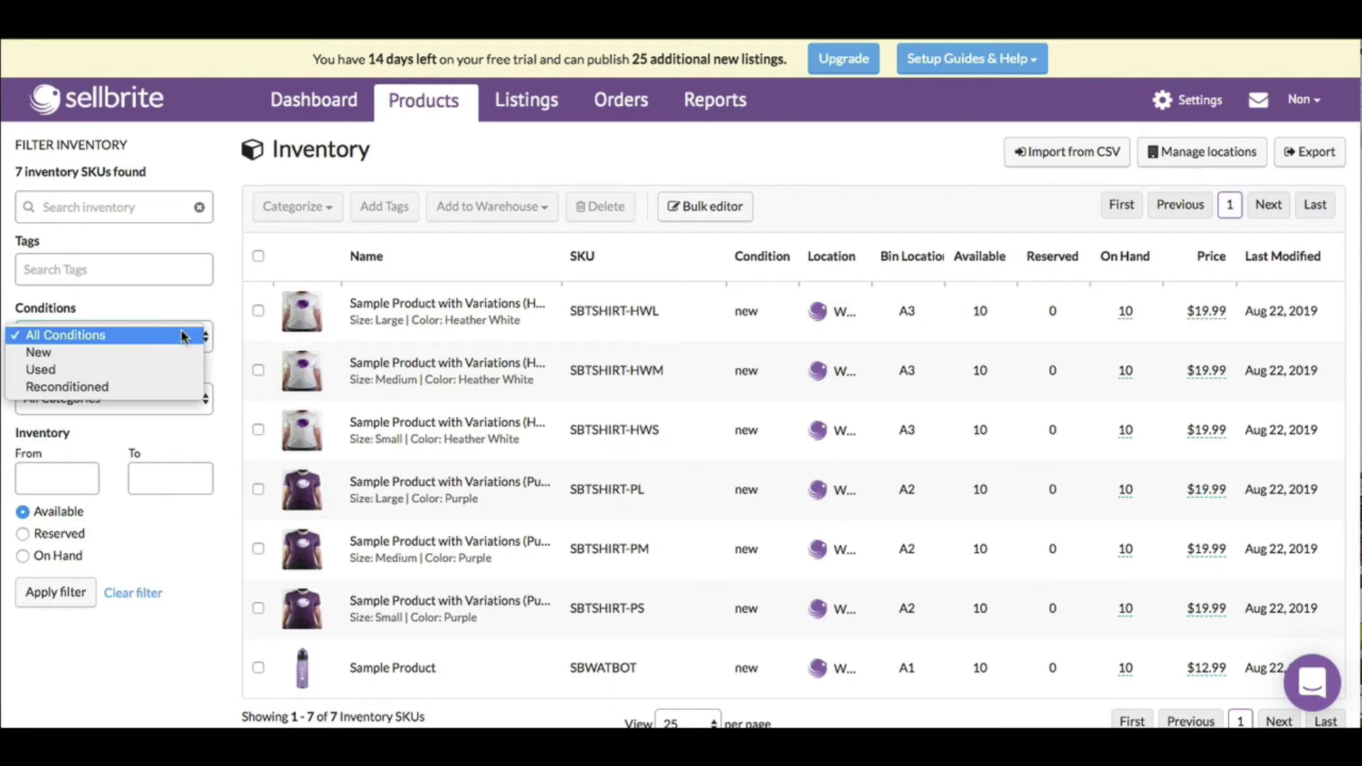
{"action": "left_click", "coordinate": [187, 311]}
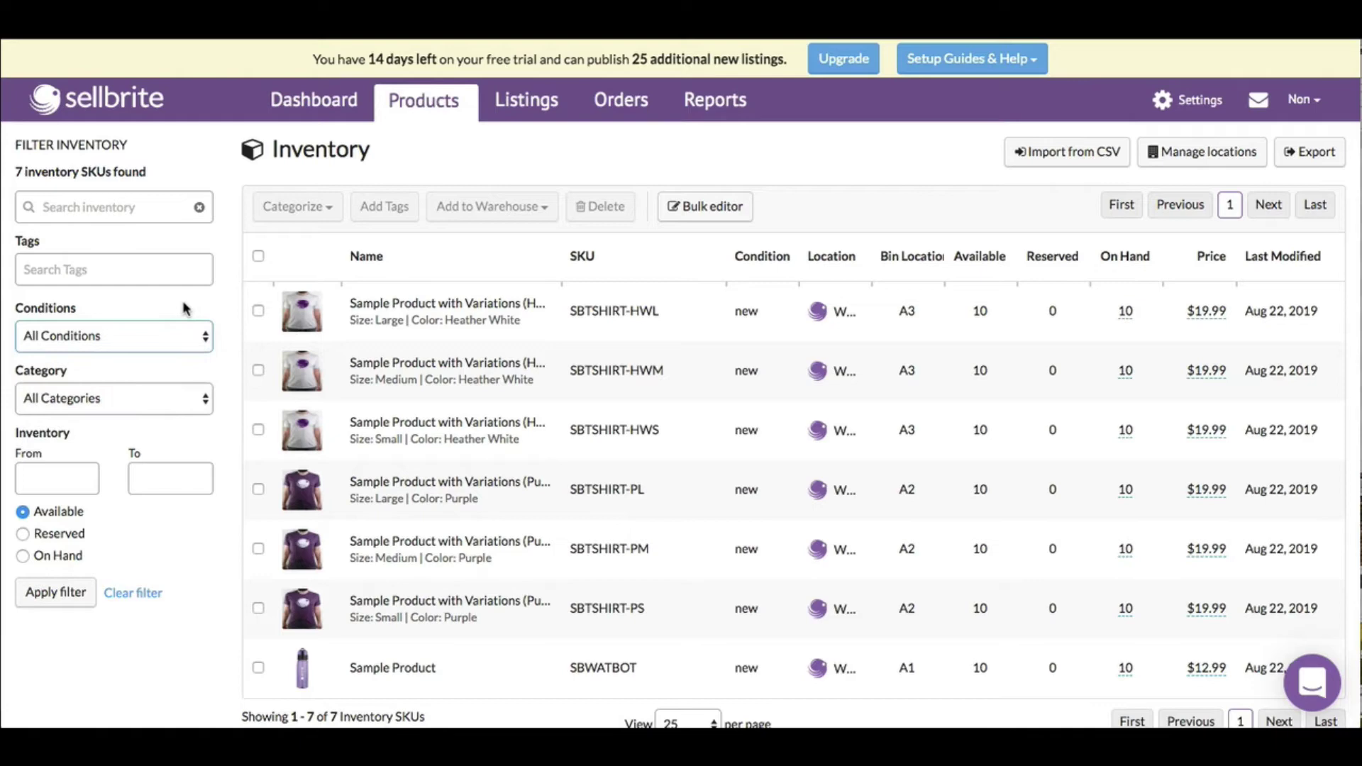
{"action": "left_click", "coordinate": [204, 401]}
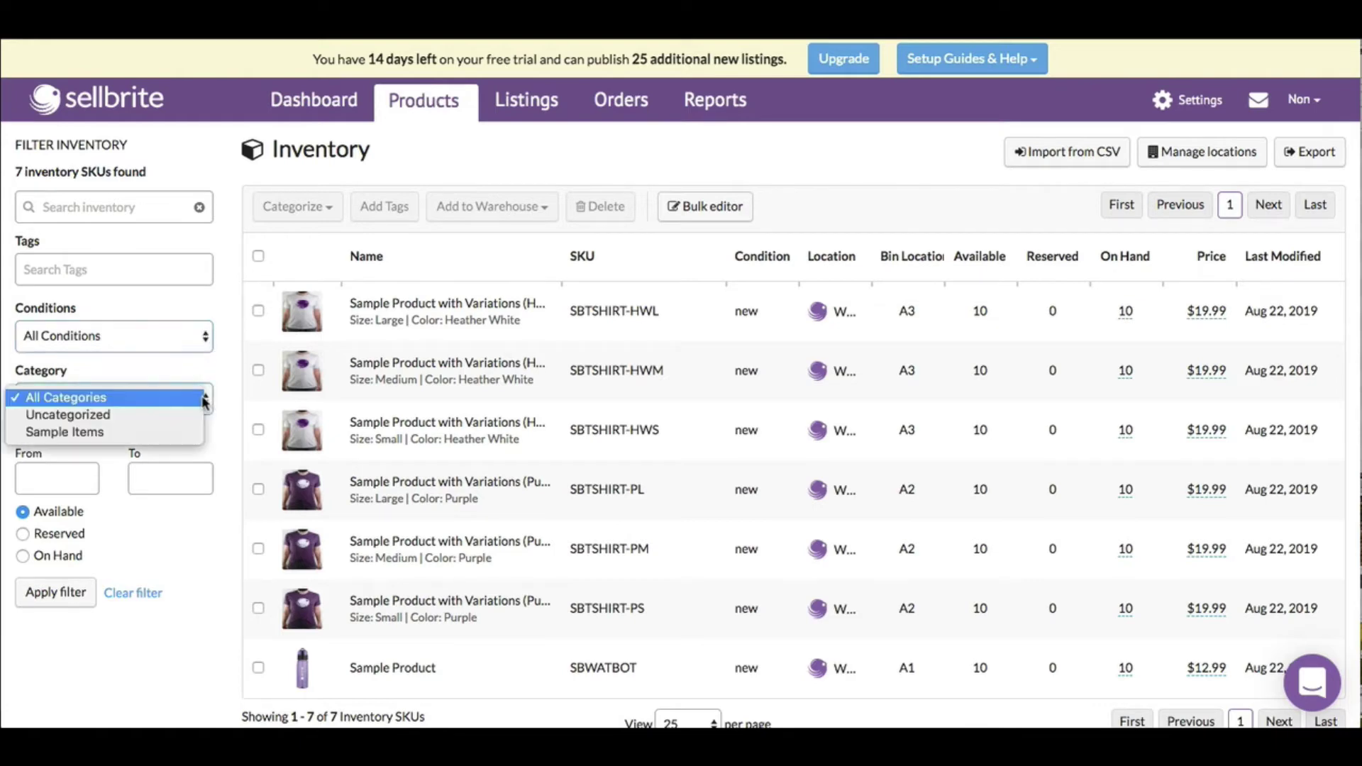
{"action": "left_click", "coordinate": [224, 380]}
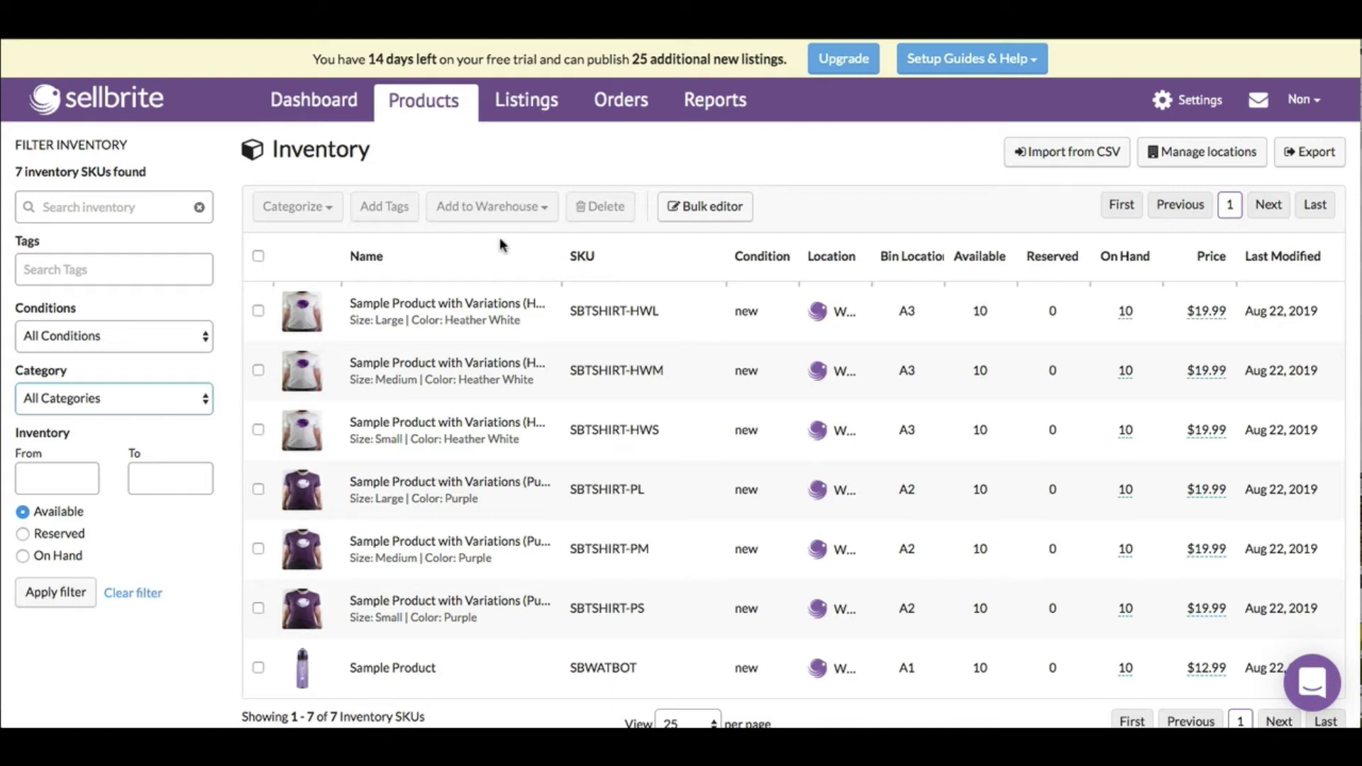
{"action": "mouse_move", "coordinate": [542, 111]}
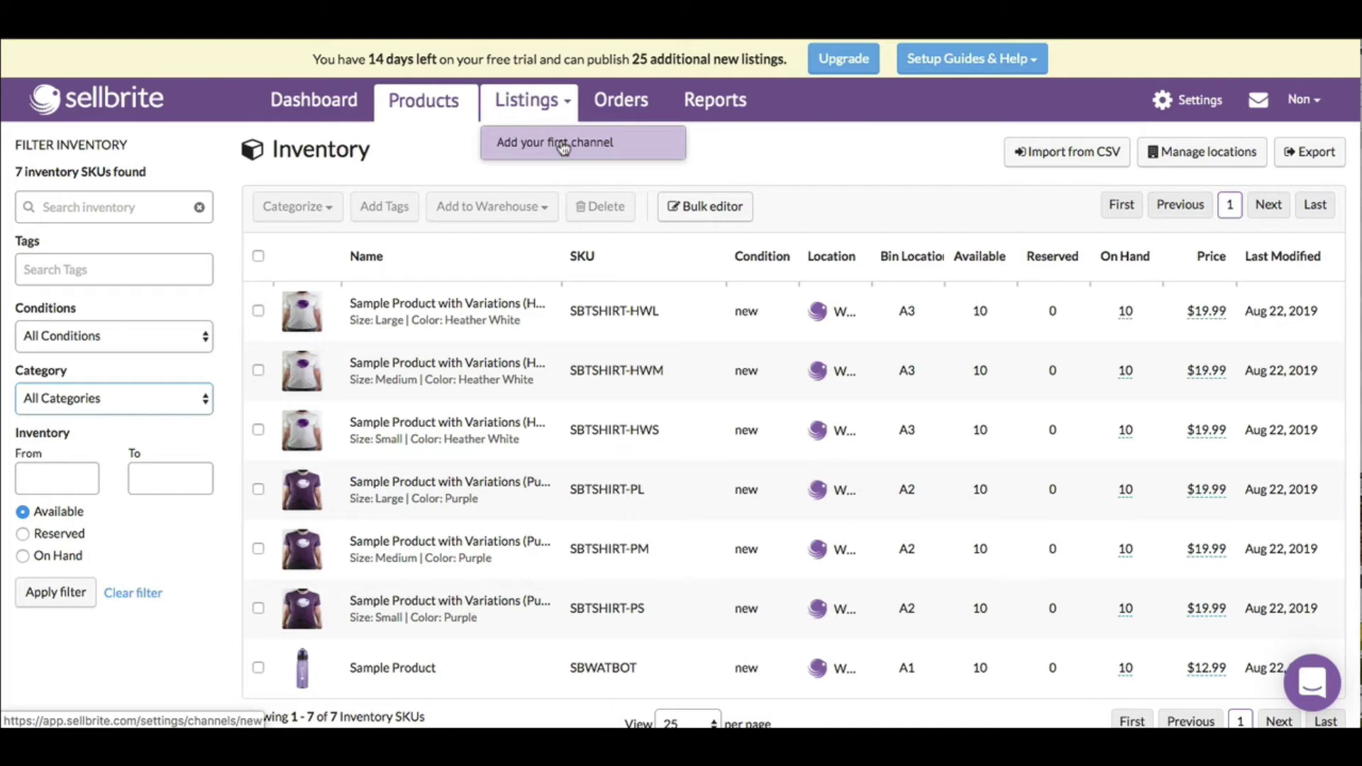
- Open Listings > Add your first channel and browse marketplaces like Amazon, eBay, Etsy and Jet
{"action": "left_click", "coordinate": [610, 144]}
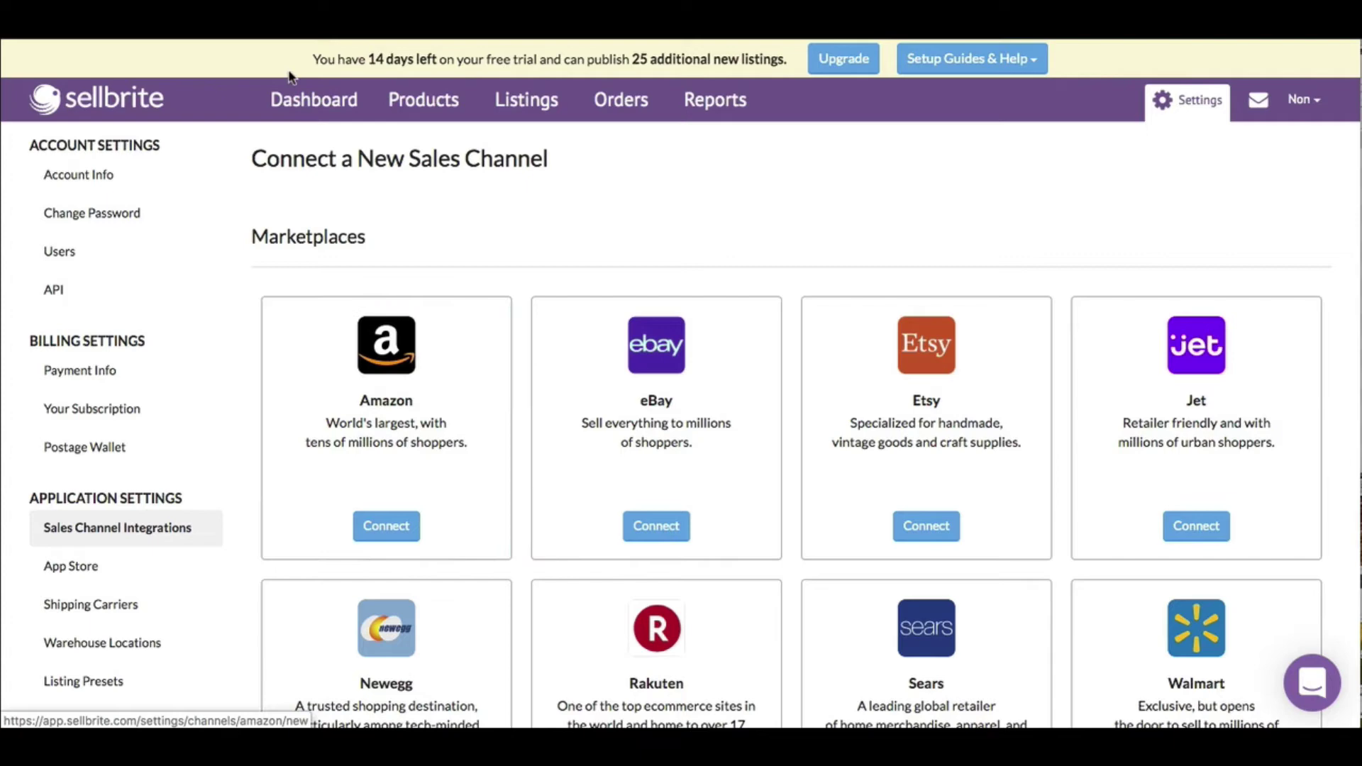
{"action": "left_click", "coordinate": [290, 100]}
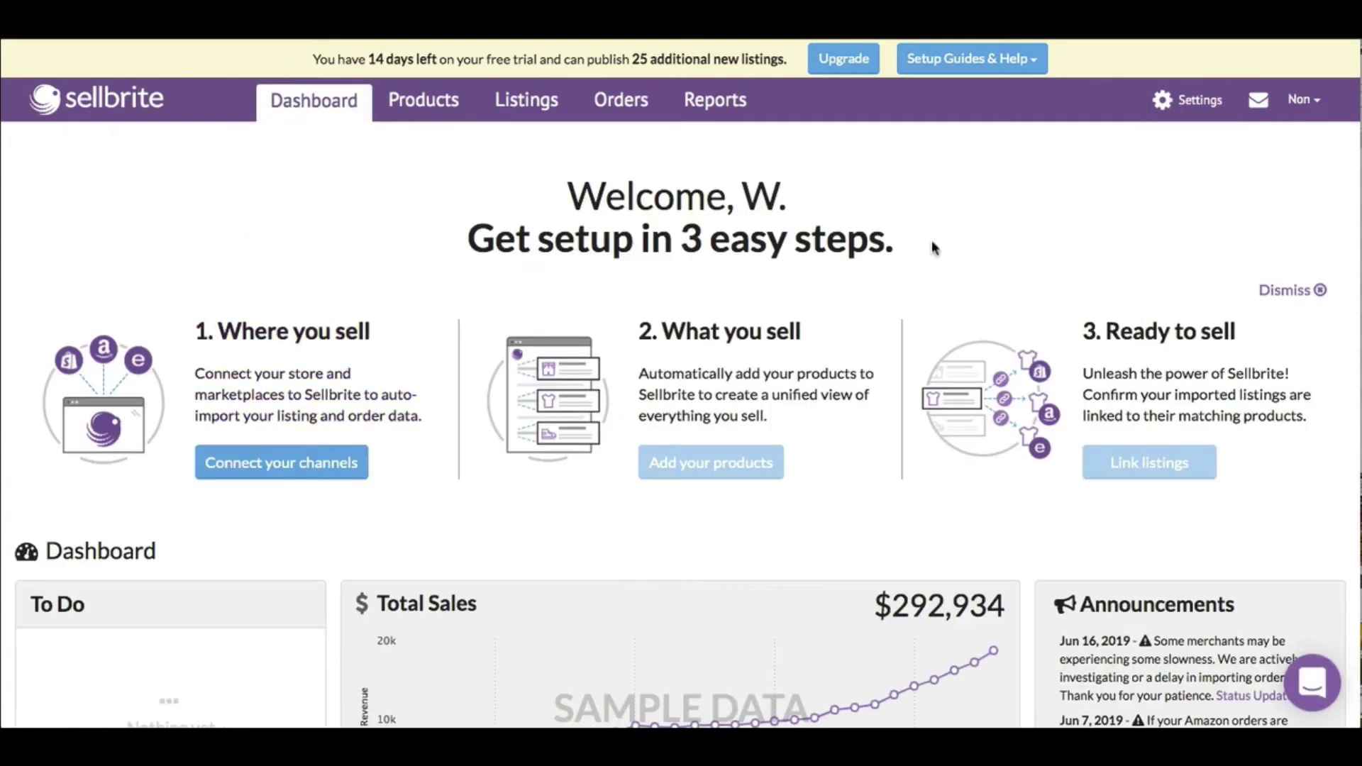
{"action": "left_click", "coordinate": [541, 100]}
{"action": "left_click", "coordinate": [547, 147]}
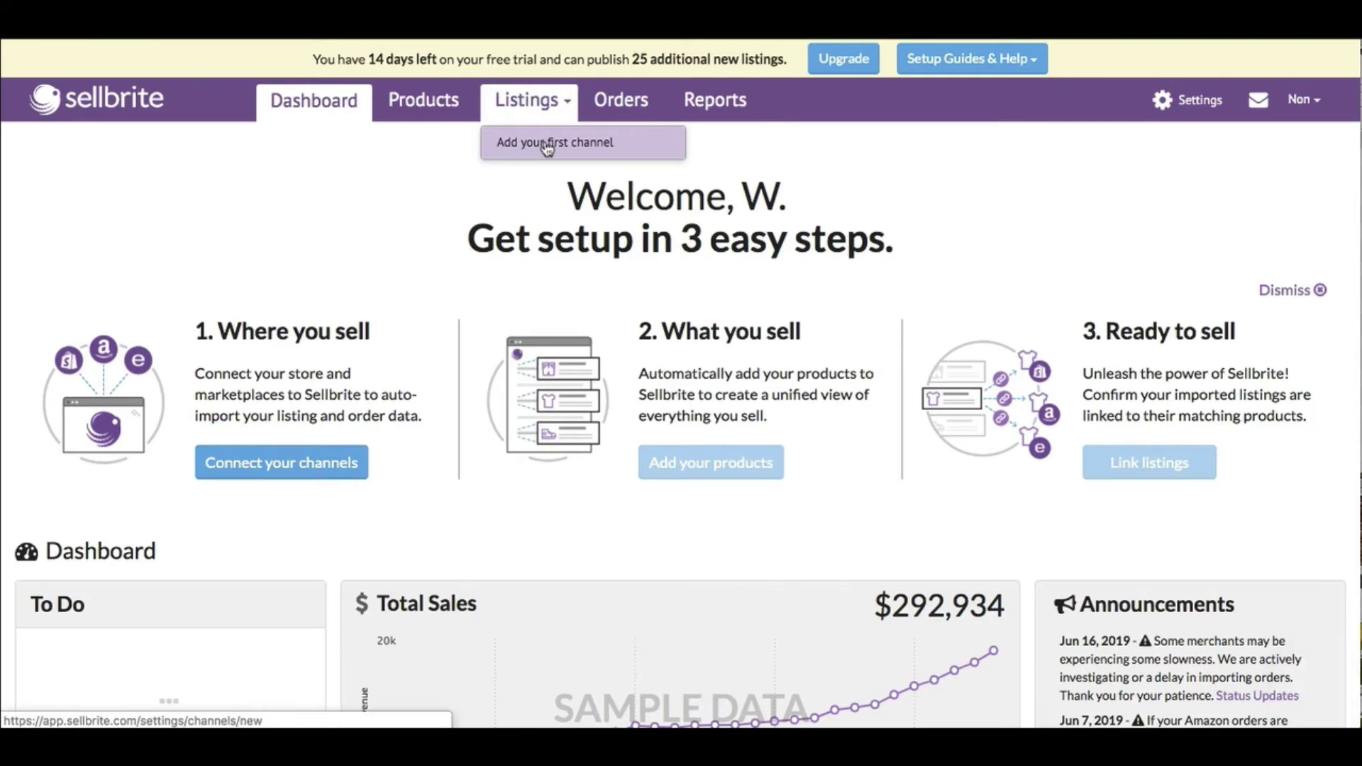
{"action": "scroll", "coordinate": [567, 412], "scroll_direction": "down", "scroll_amount": 3}
{"action": "scroll", "coordinate": [572, 422], "scroll_direction": "down", "scroll_amount": 5}
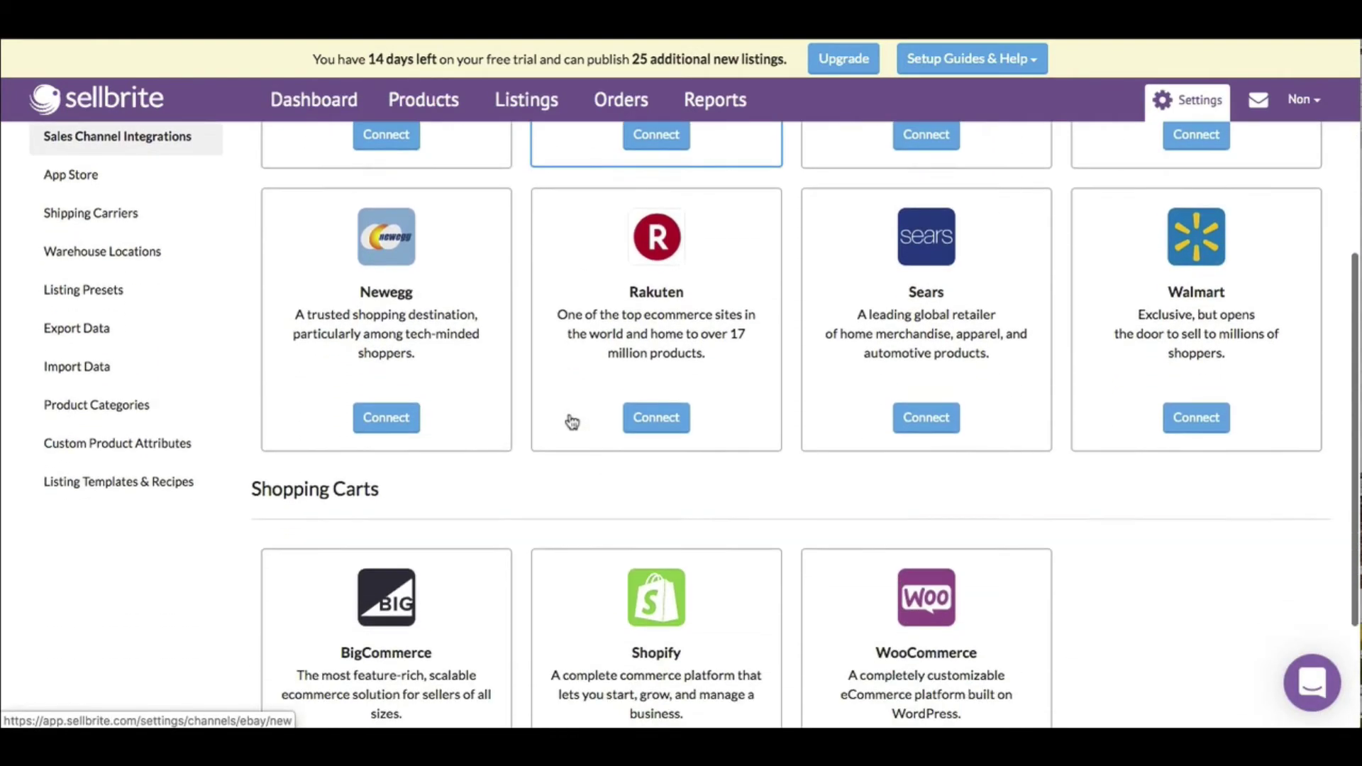
{"action": "scroll", "coordinate": [569, 423], "scroll_direction": "up", "scroll_amount": 7}
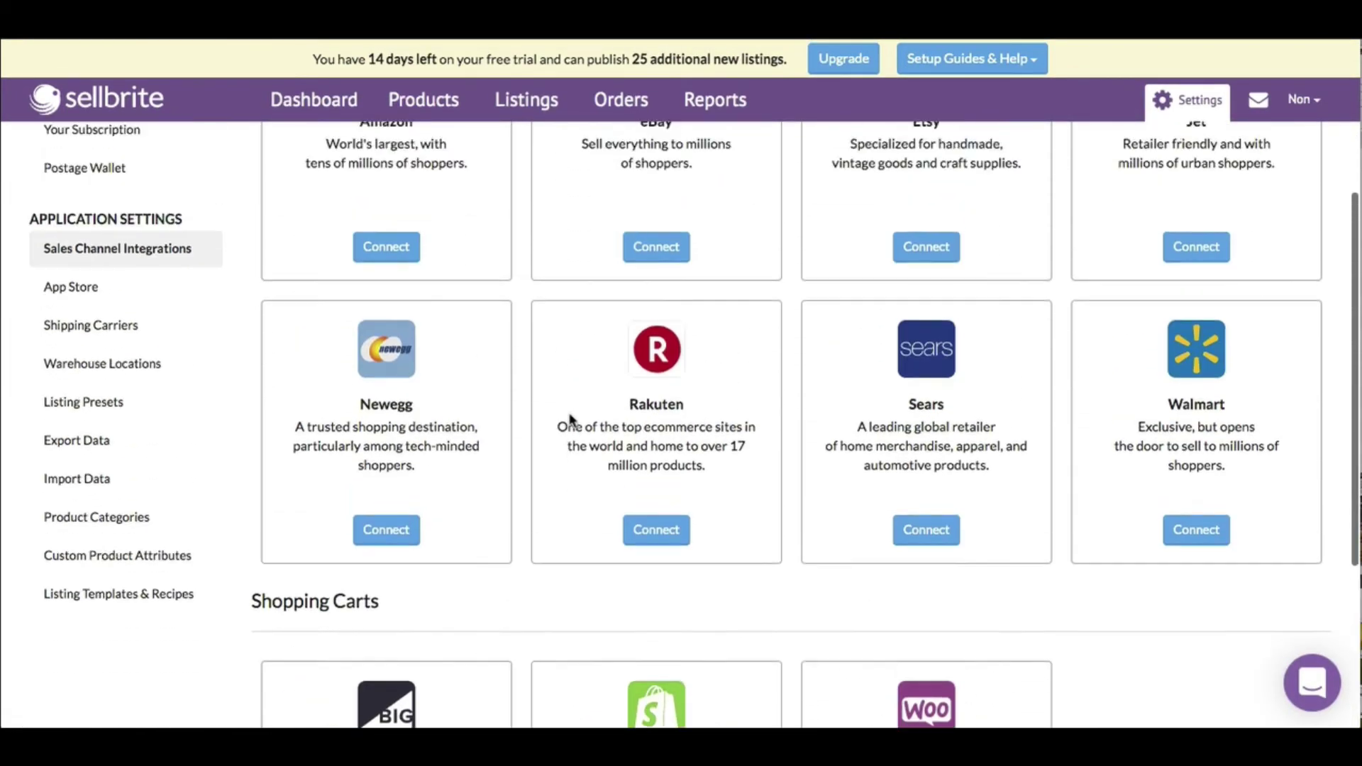
- View the empty Orders list, then switch to the Shipments page, which has no shipments
{"action": "left_click", "coordinate": [621, 108]}
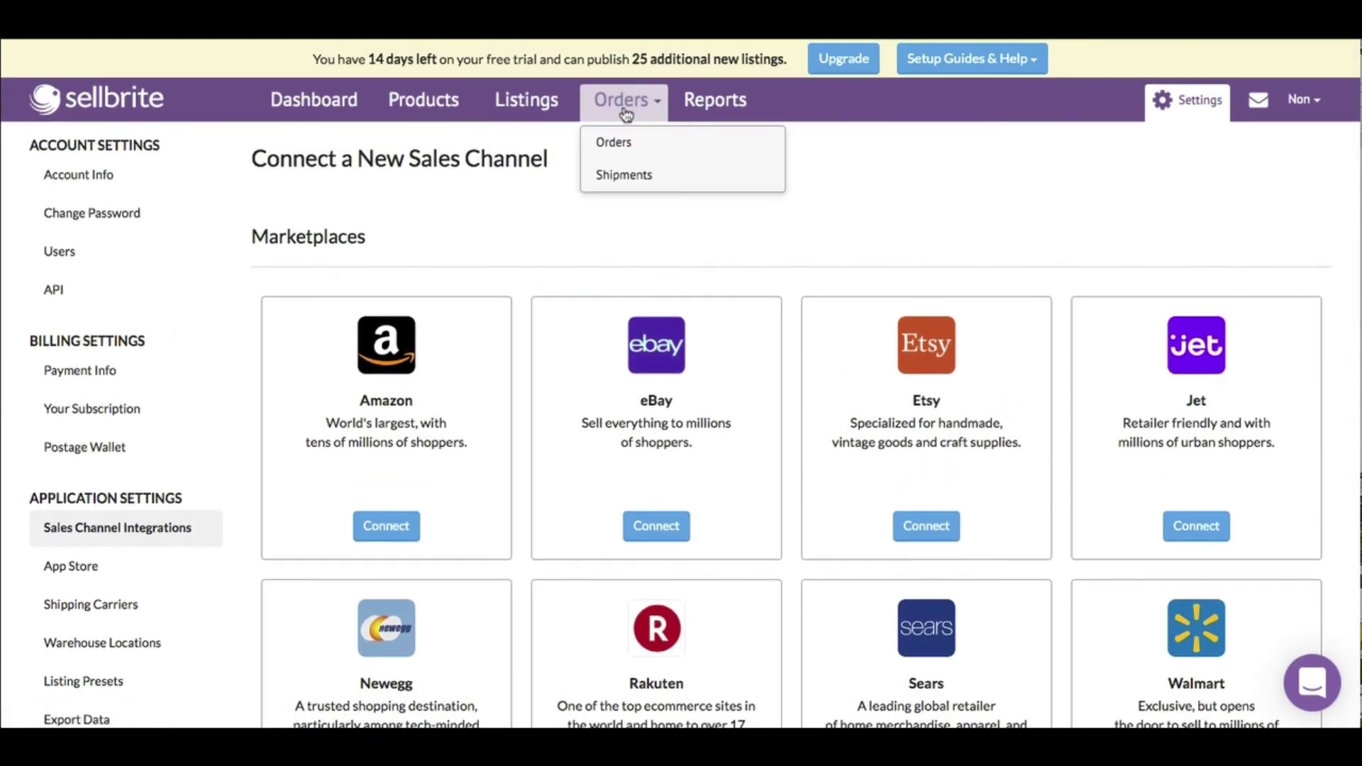
{"action": "left_click", "coordinate": [616, 158]}
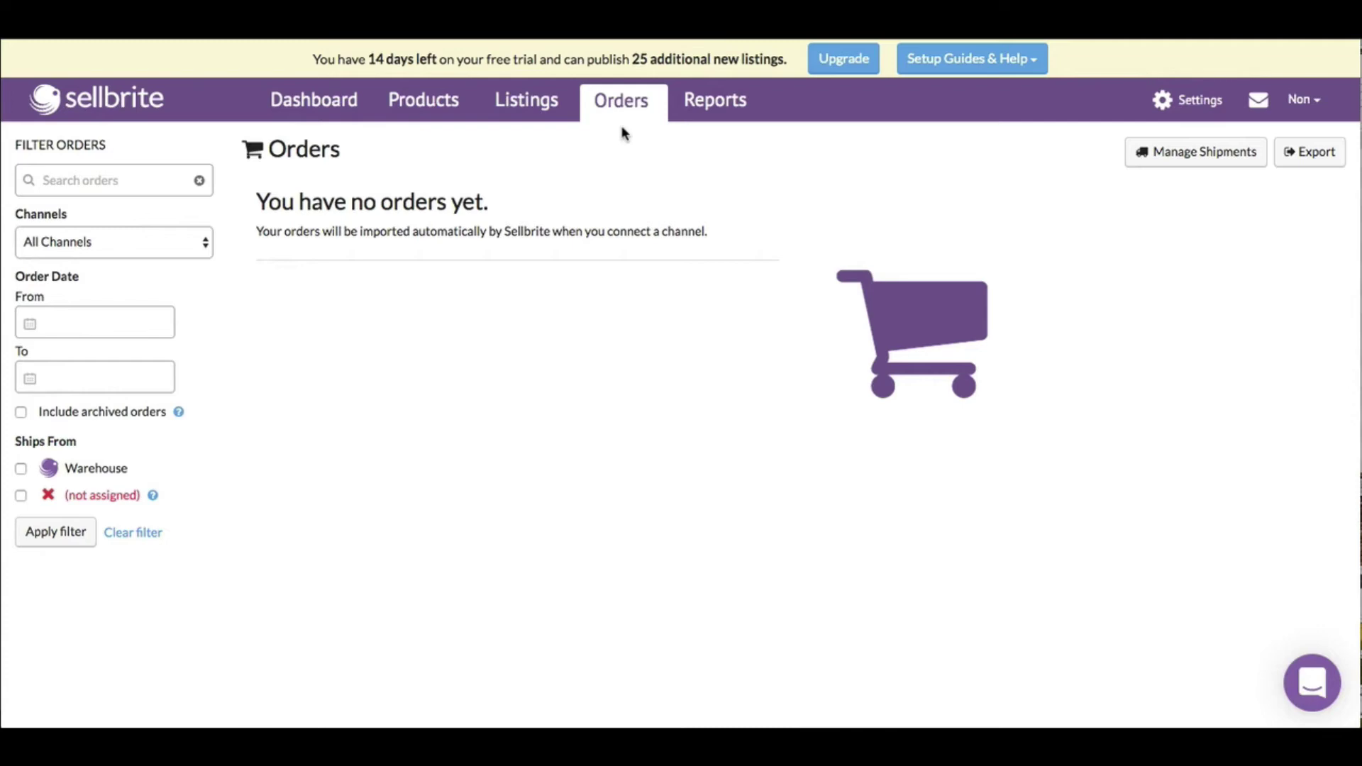
{"action": "left_click", "coordinate": [621, 125]}
{"action": "left_click", "coordinate": [620, 175]}
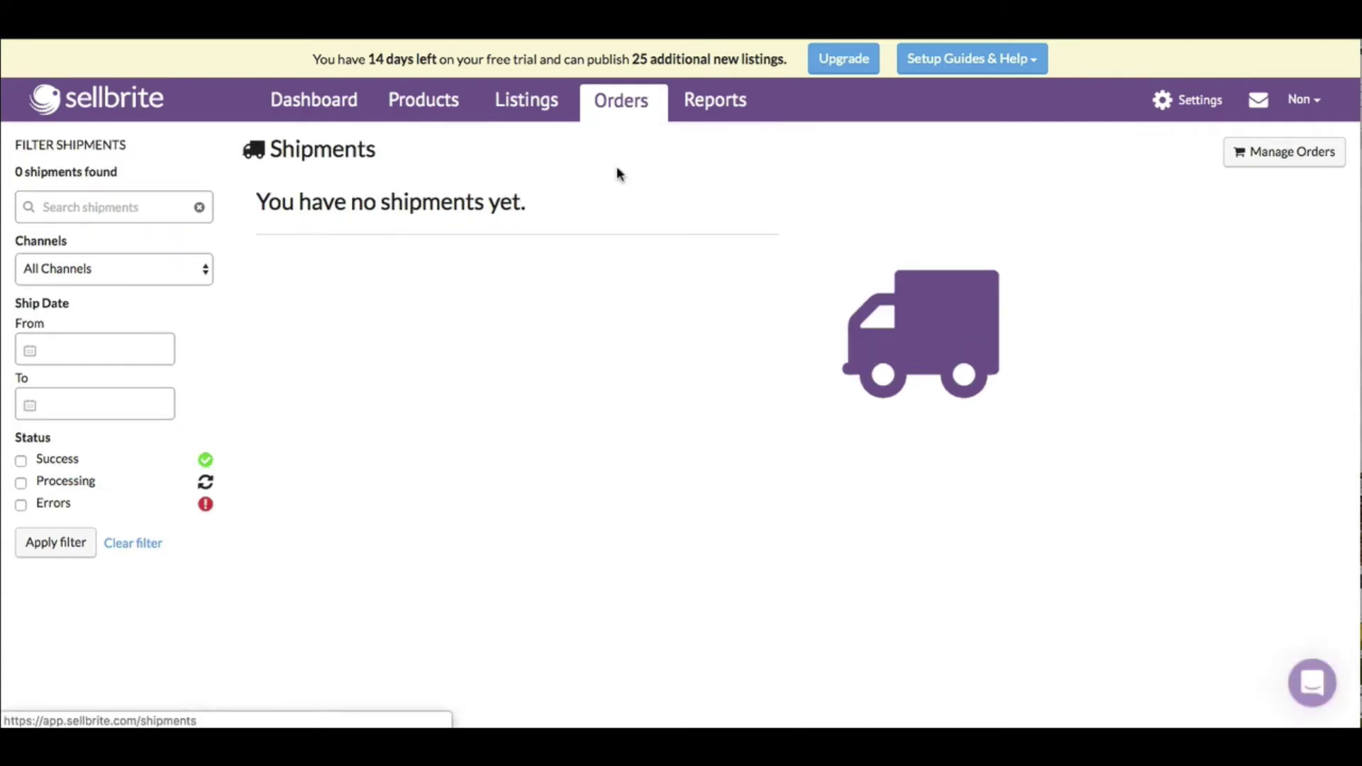
- Dismiss the Reports tip, peek at Sales by Time Period, and return to the reports overview
{"action": "left_click", "coordinate": [739, 107]}
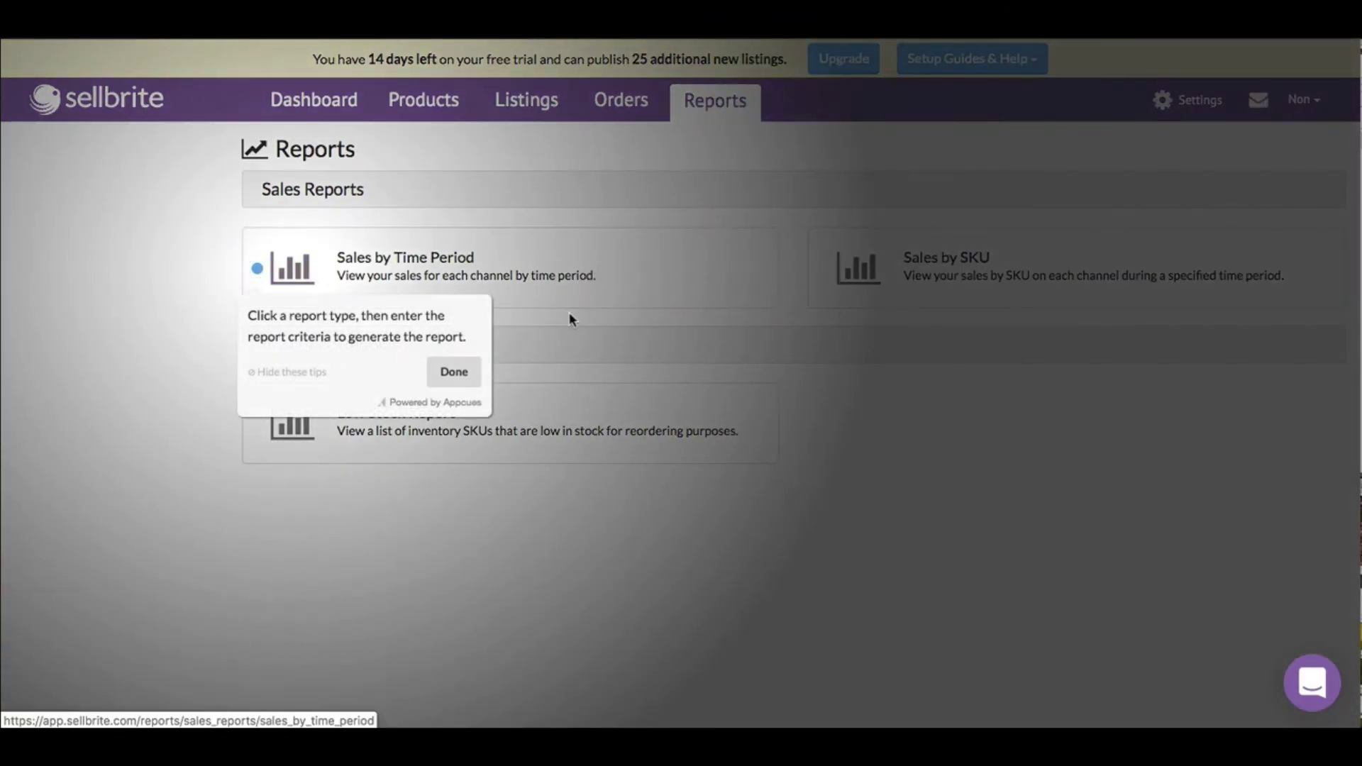
{"action": "left_click", "coordinate": [453, 372]}
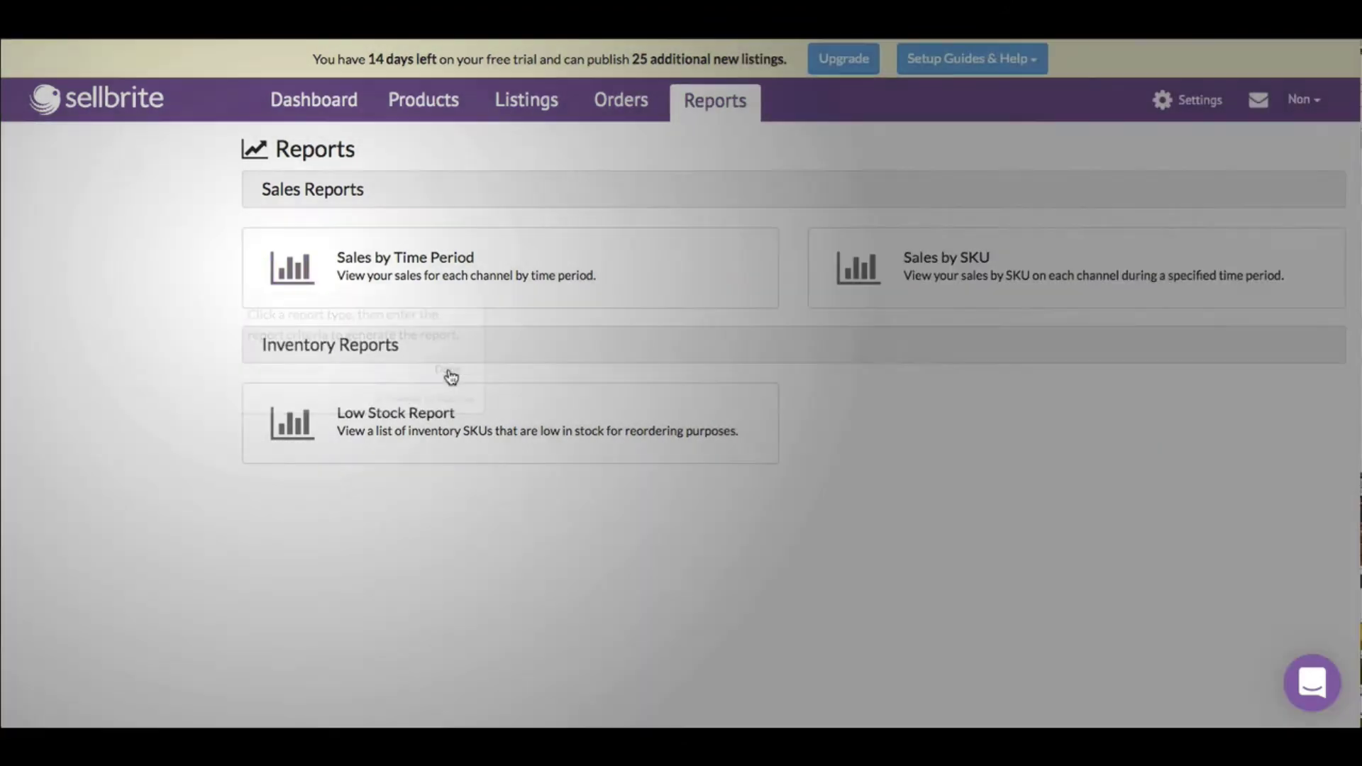
{"action": "left_click", "coordinate": [508, 284]}
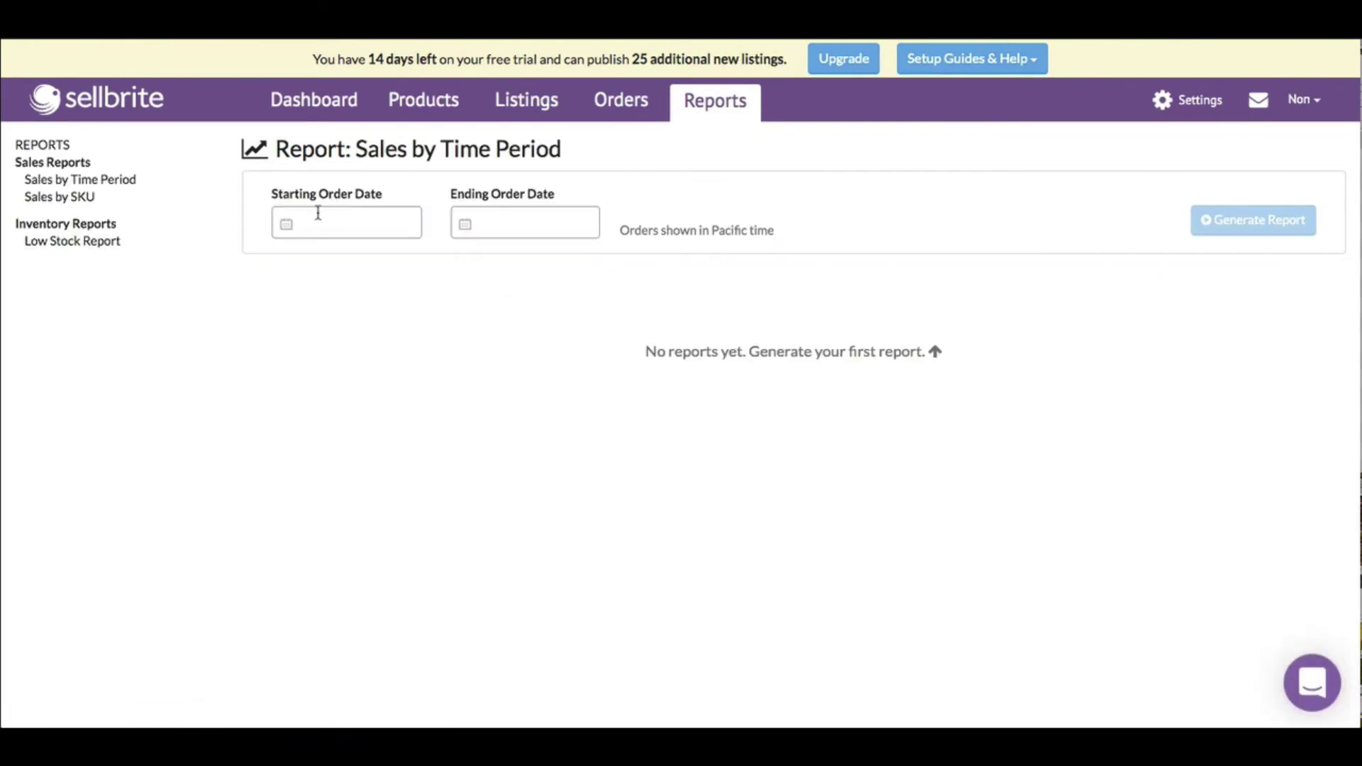
{"action": "left_click", "coordinate": [709, 108]}
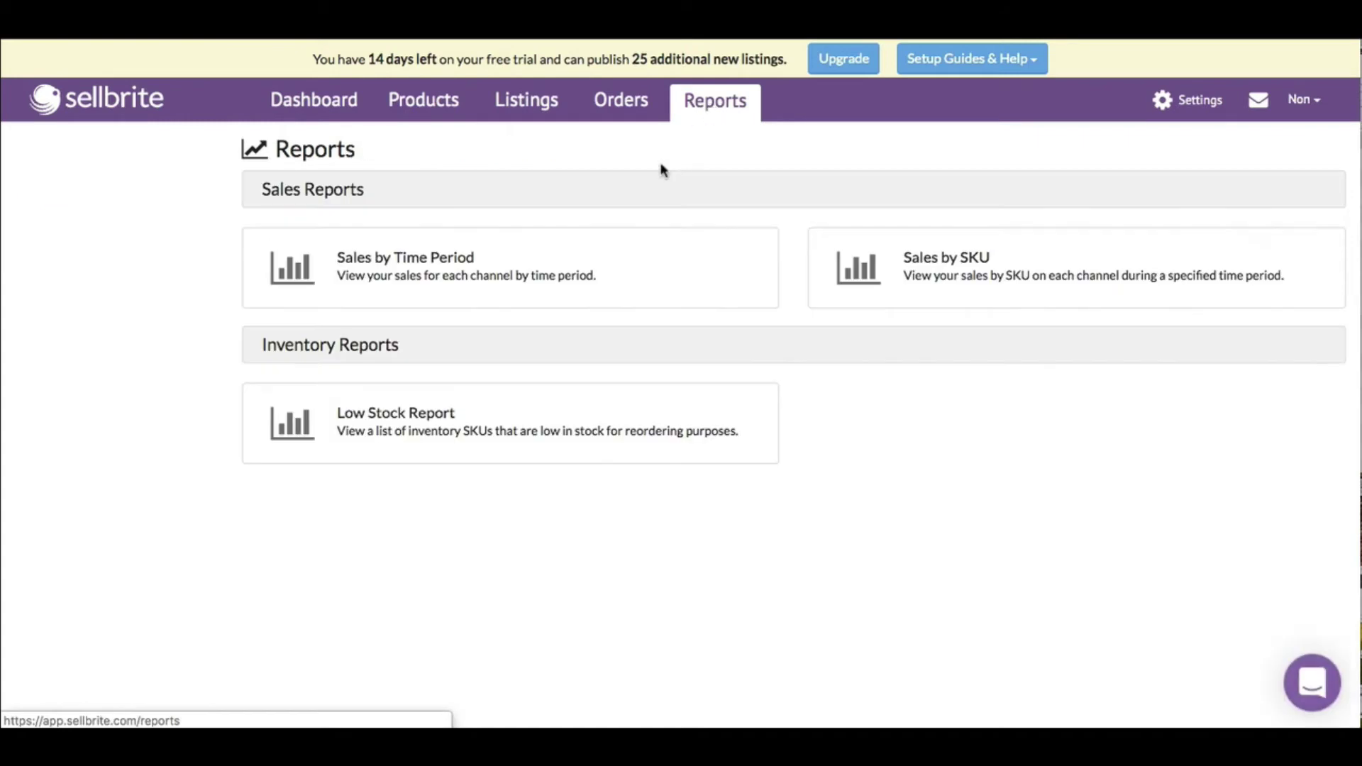
- Peek at the Sales by SKU report, then open the Low Stock Report
{"action": "left_click", "coordinate": [896, 284]}
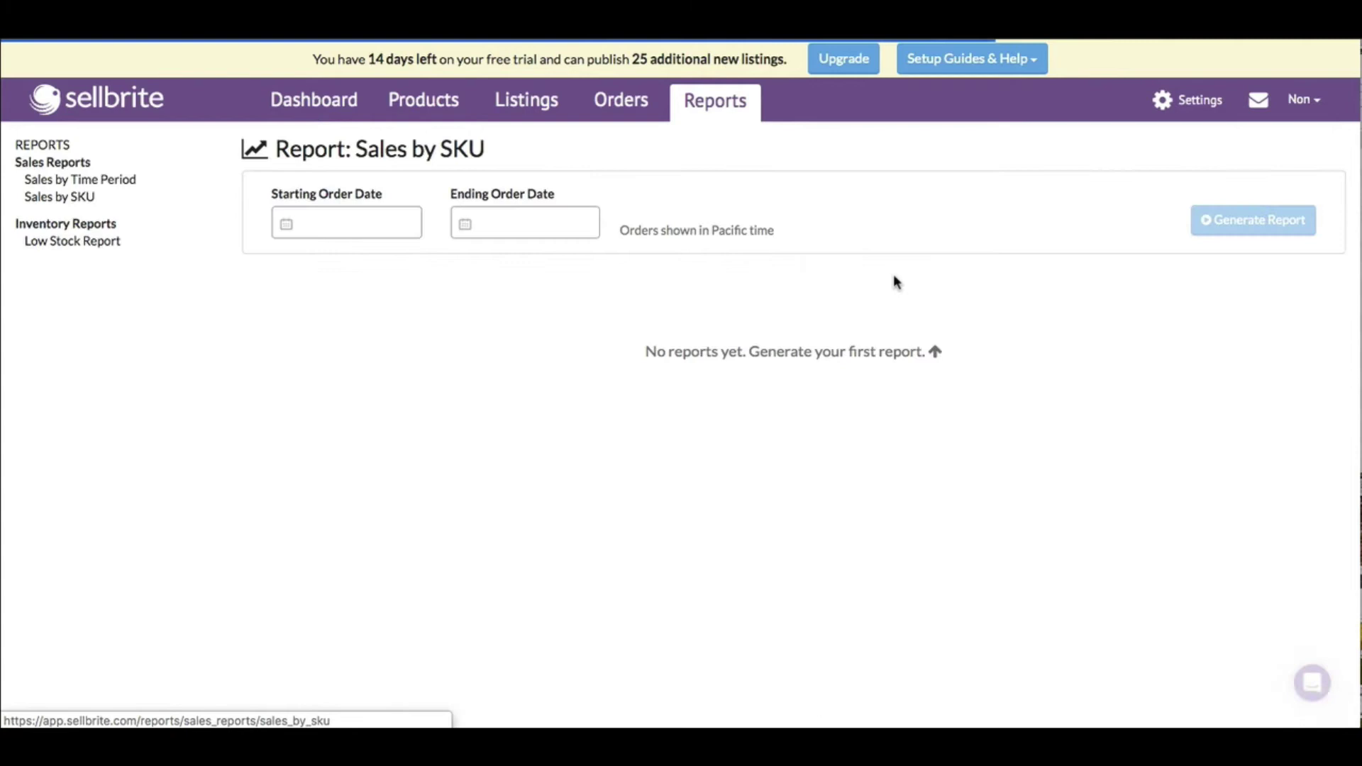
{"action": "left_click", "coordinate": [703, 100]}
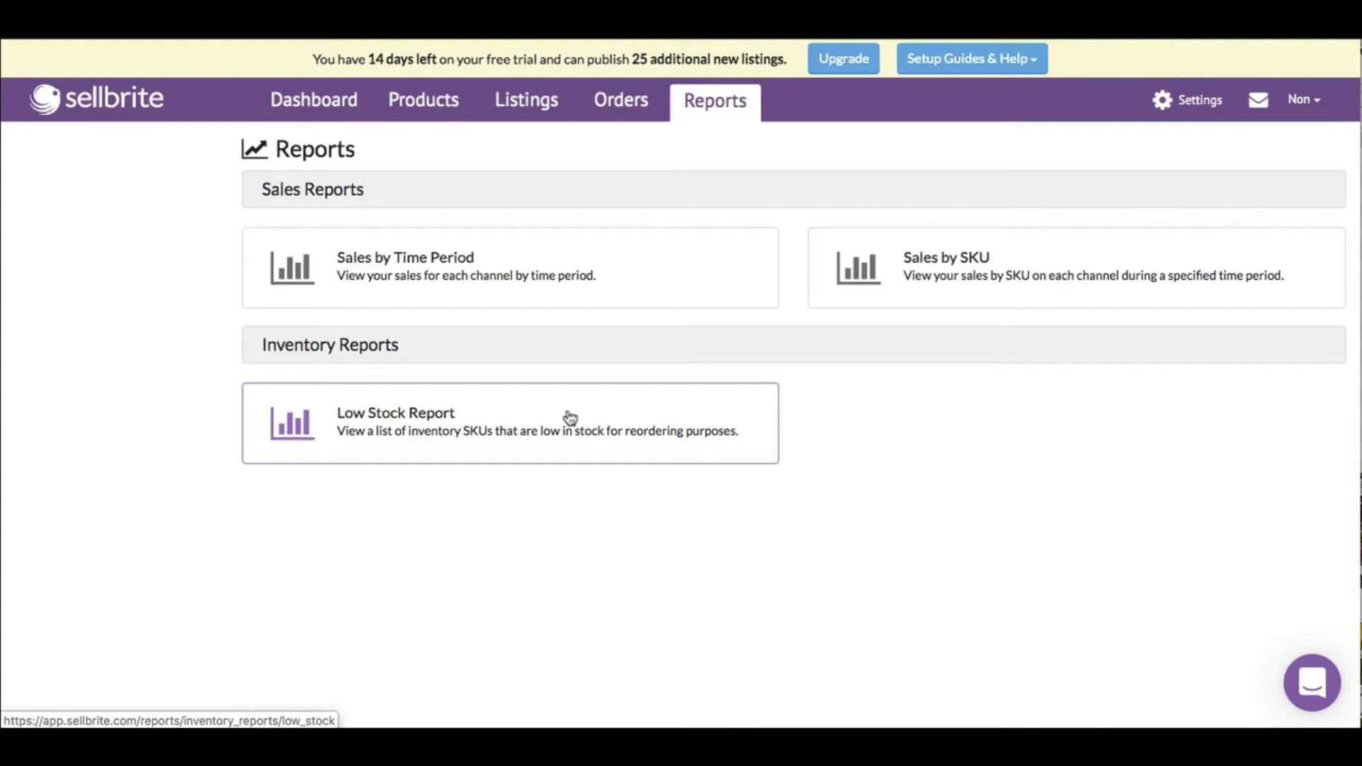
{"action": "left_click", "coordinate": [629, 408]}
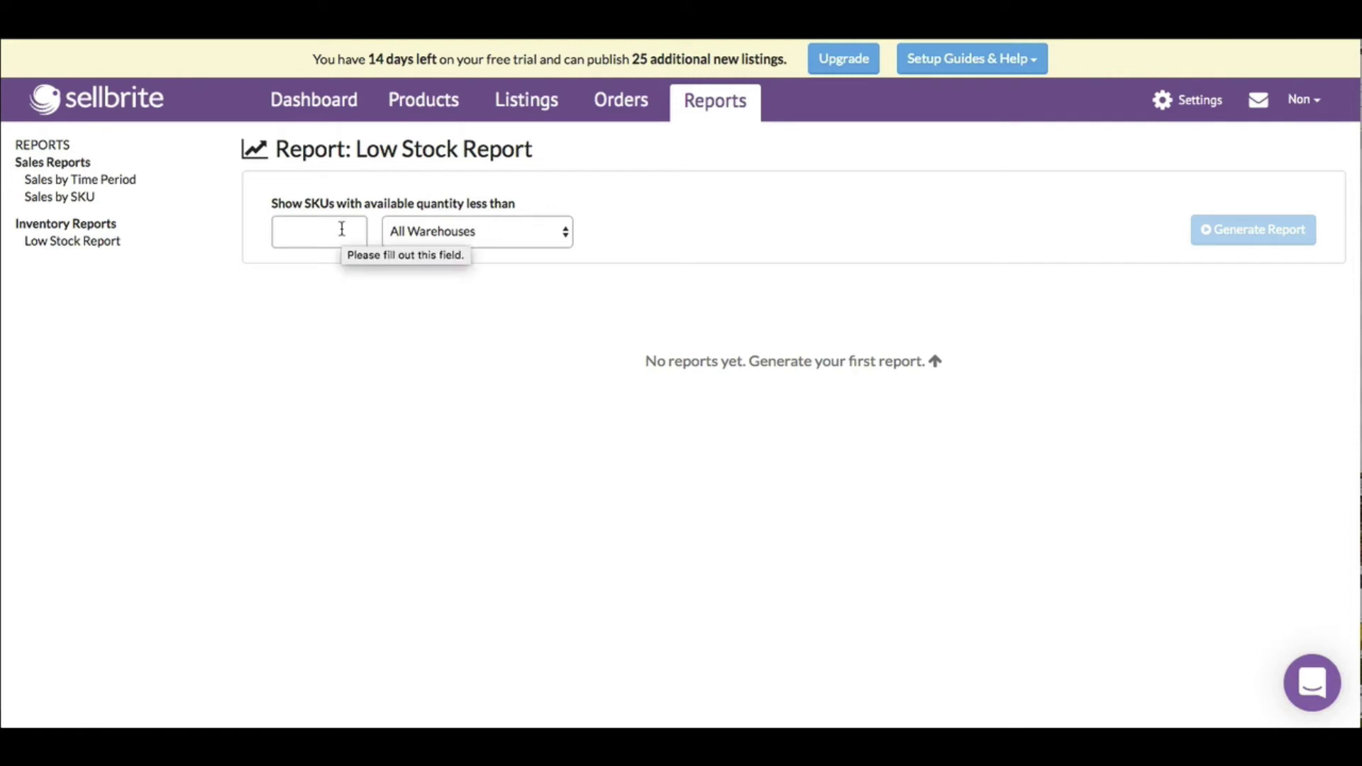
- Generate a Low Stock Report for SKUs with fewer than 10 available, then return to the dashboard
{"action": "left_click", "coordinate": [344, 236]}
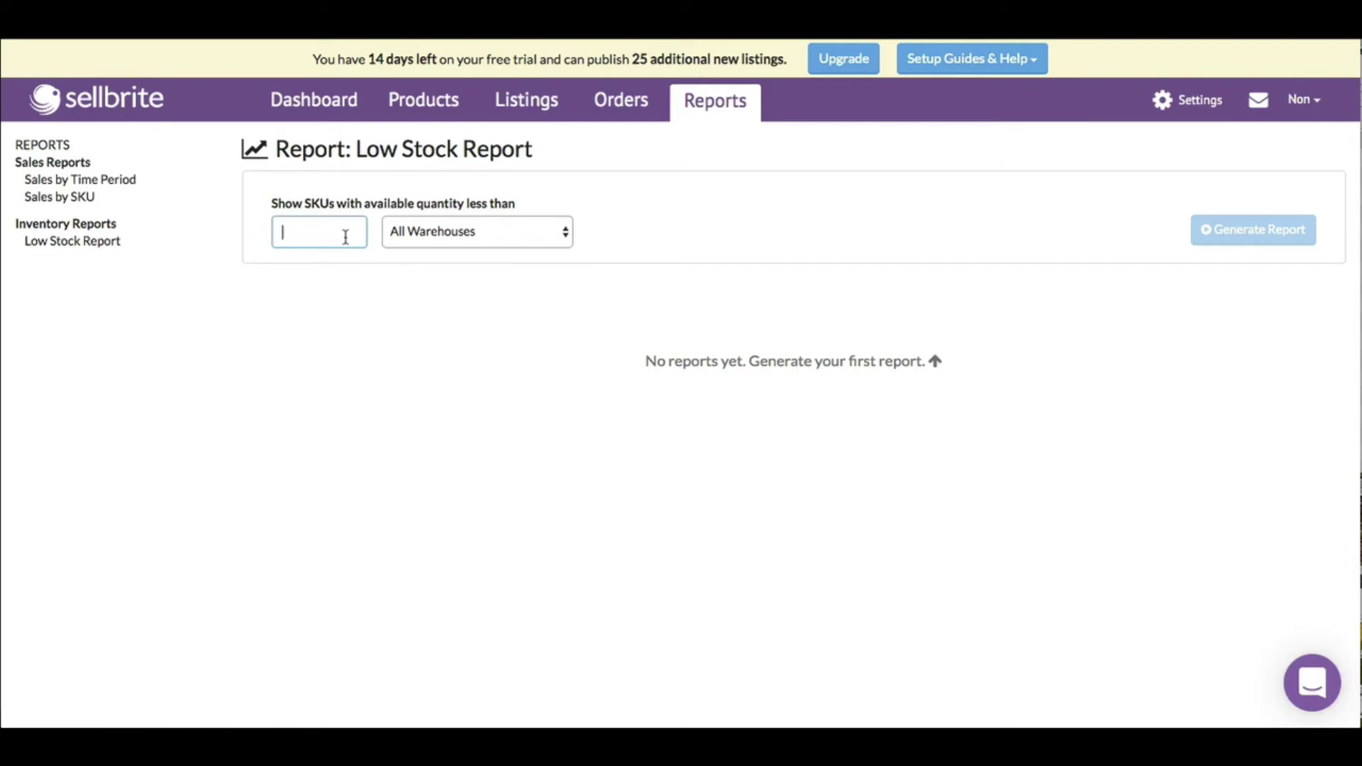
{"action": "type", "text": "10"}
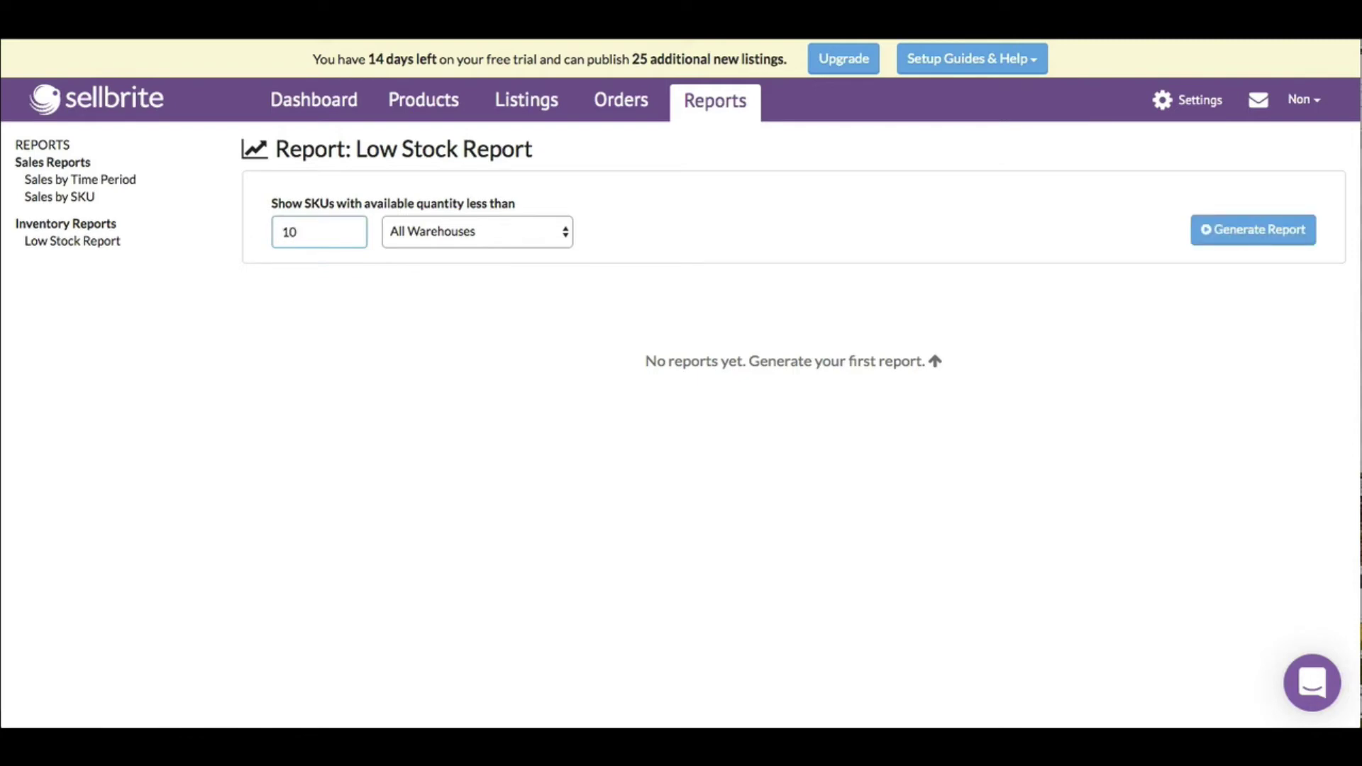
{"action": "left_click", "coordinate": [1252, 229]}
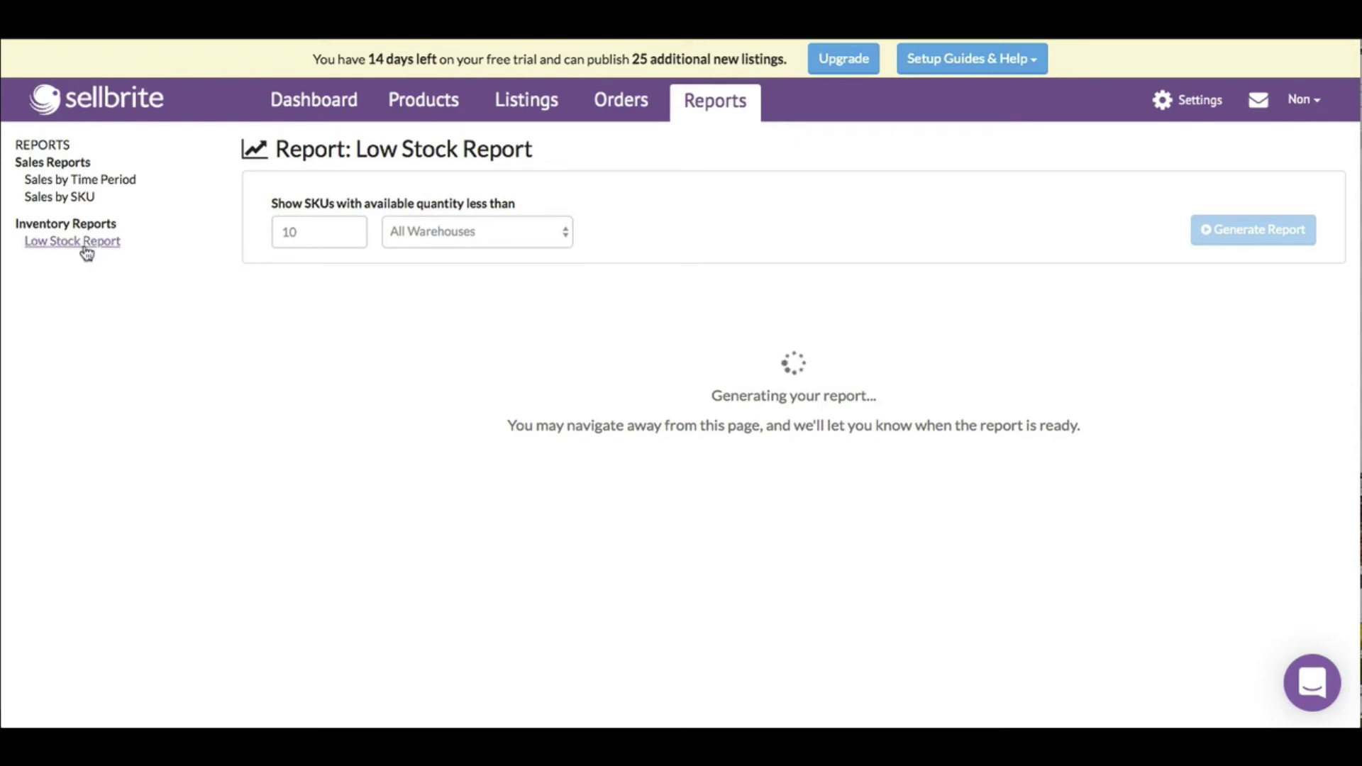
{"action": "left_click", "coordinate": [306, 100]}
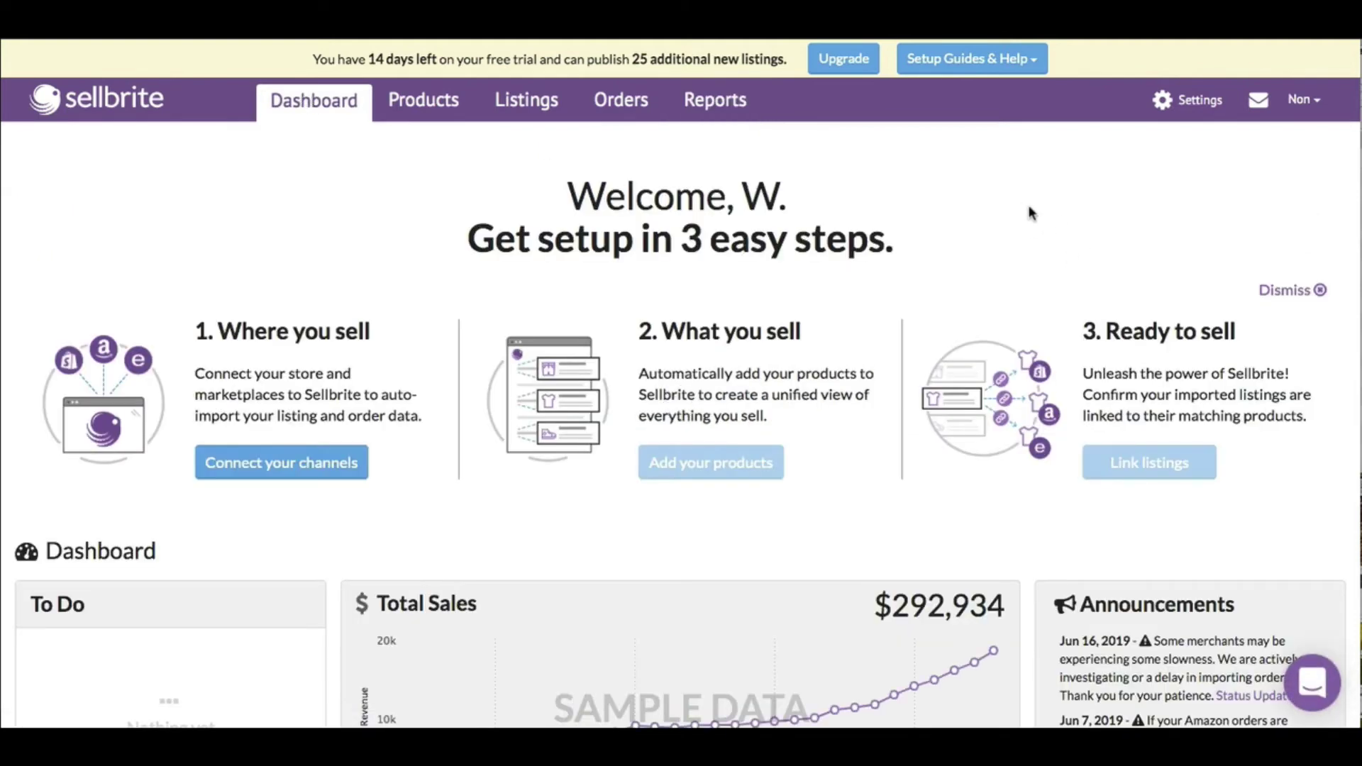
{"action": "scroll", "coordinate": [1110, 352], "scroll_direction": "down", "scroll_amount": 4}
{"action": "scroll", "coordinate": [1109, 352], "scroll_direction": "up", "scroll_amount": 4}
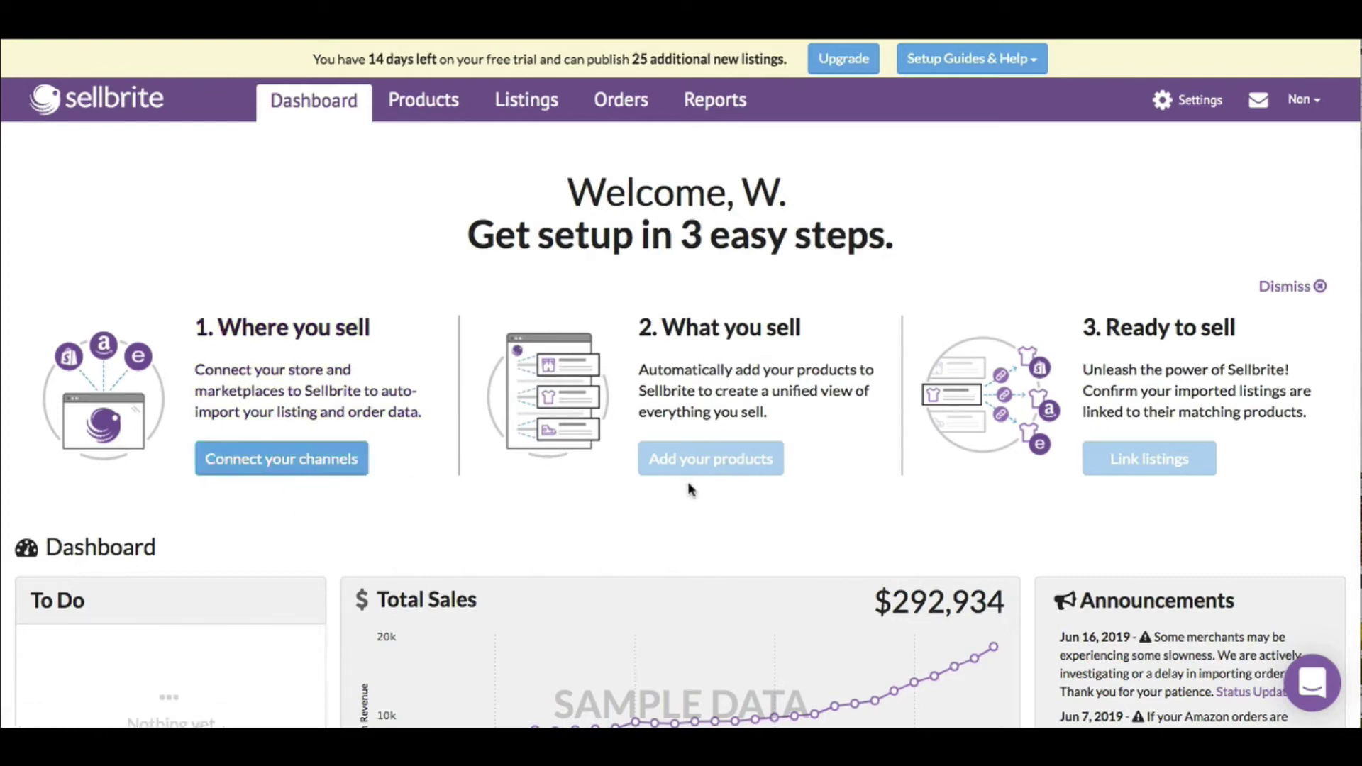
{"action": "scroll", "coordinate": [760, 417], "scroll_direction": "down", "scroll_amount": 3}
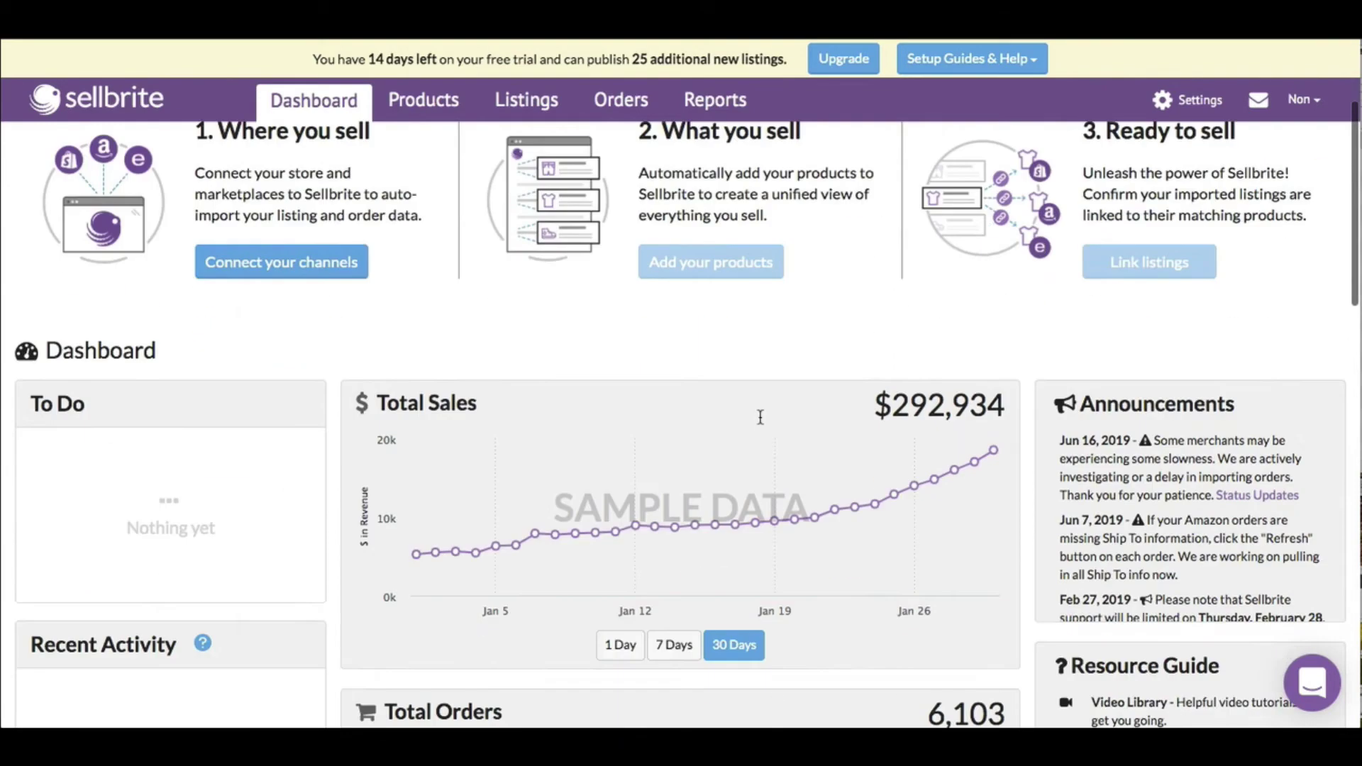
{"action": "scroll", "coordinate": [760, 418], "scroll_direction": "down", "scroll_amount": 15}
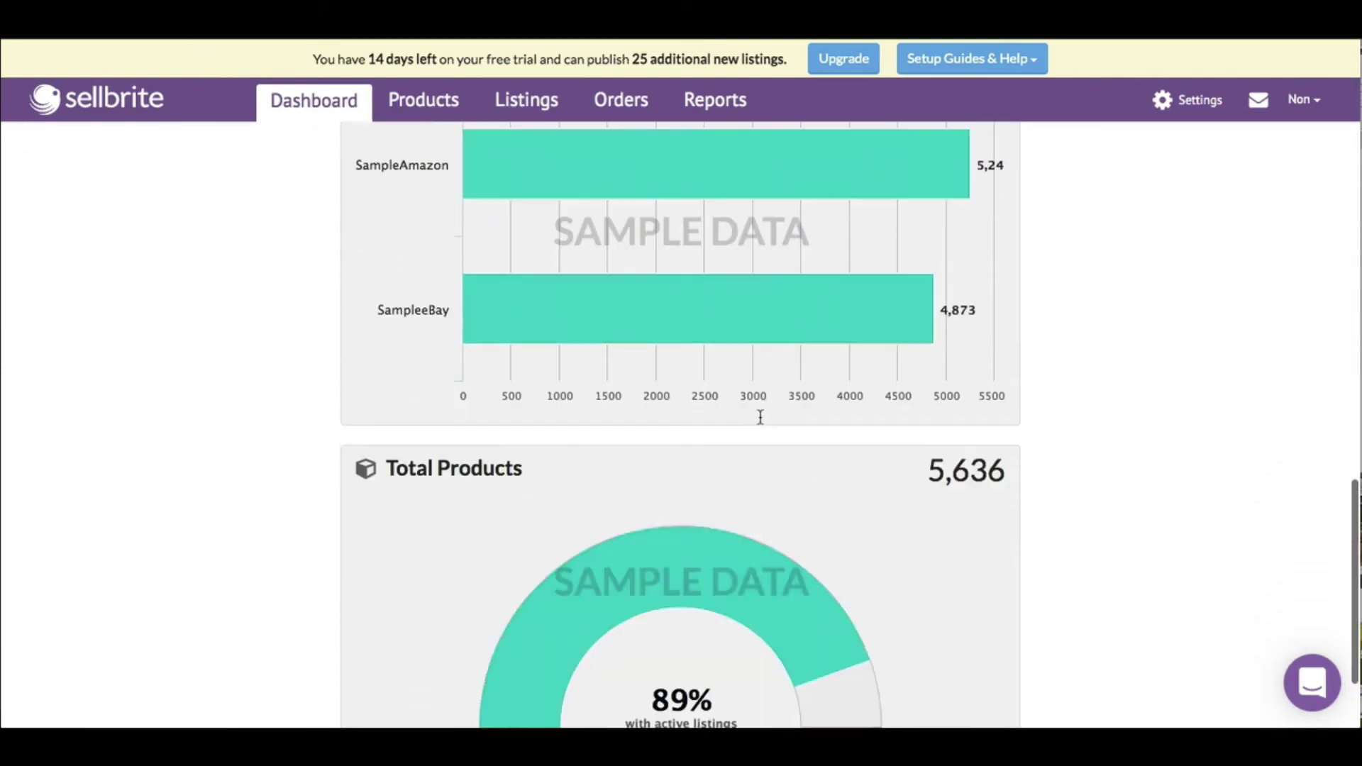
{"action": "scroll", "coordinate": [760, 417], "scroll_direction": "down", "scroll_amount": 2}
{"action": "scroll", "coordinate": [760, 418], "scroll_direction": "up", "scroll_amount": 20}
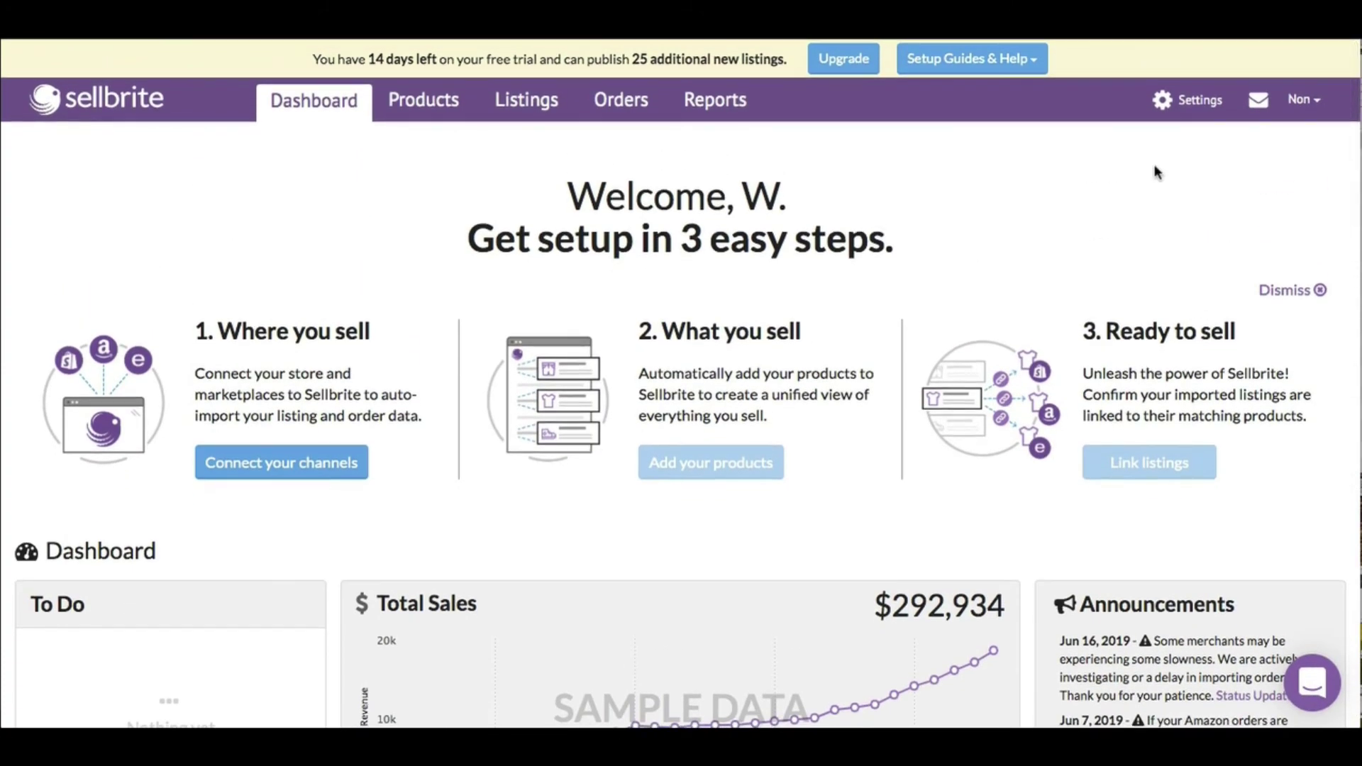
{"action": "left_click", "coordinate": [1185, 99]}
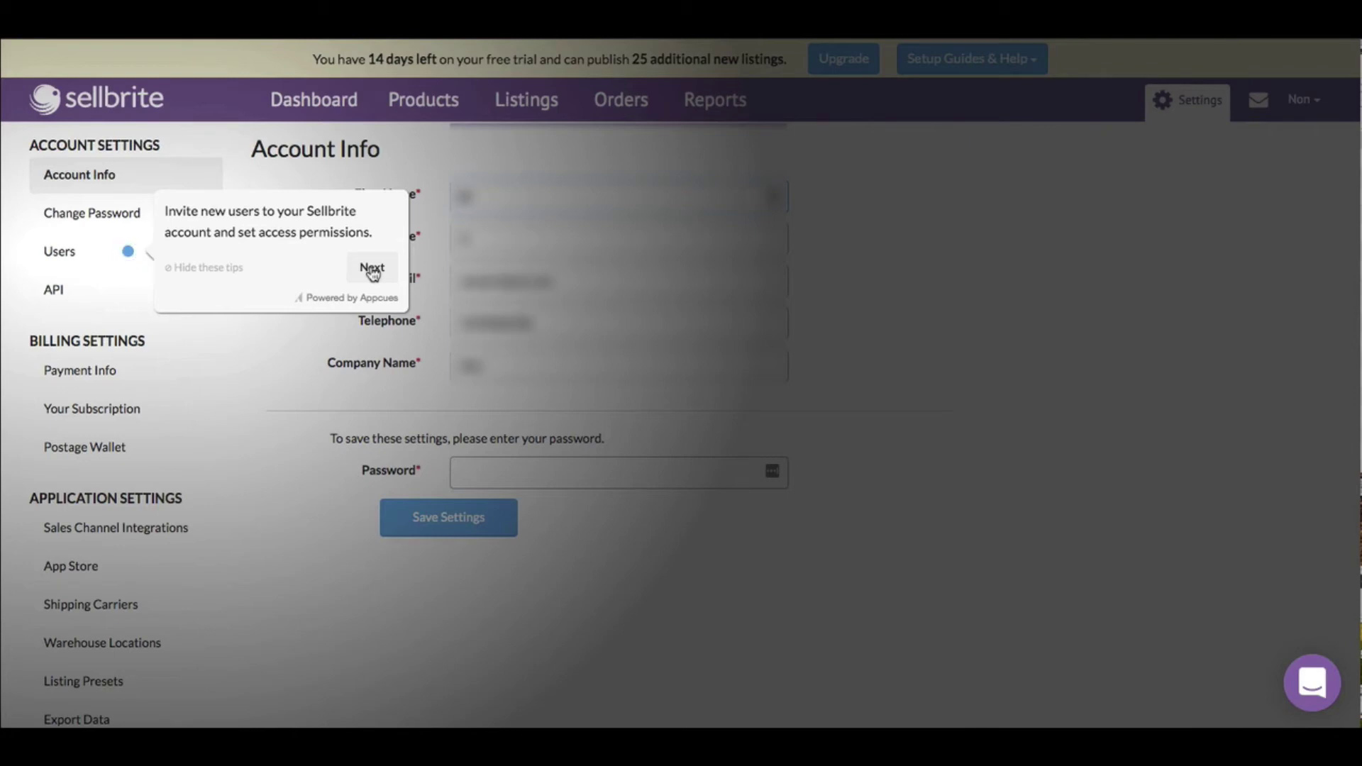
- Advance the settings tips past Users, Your Subscription and Postage Wallet
{"action": "left_click", "coordinate": [372, 270]}
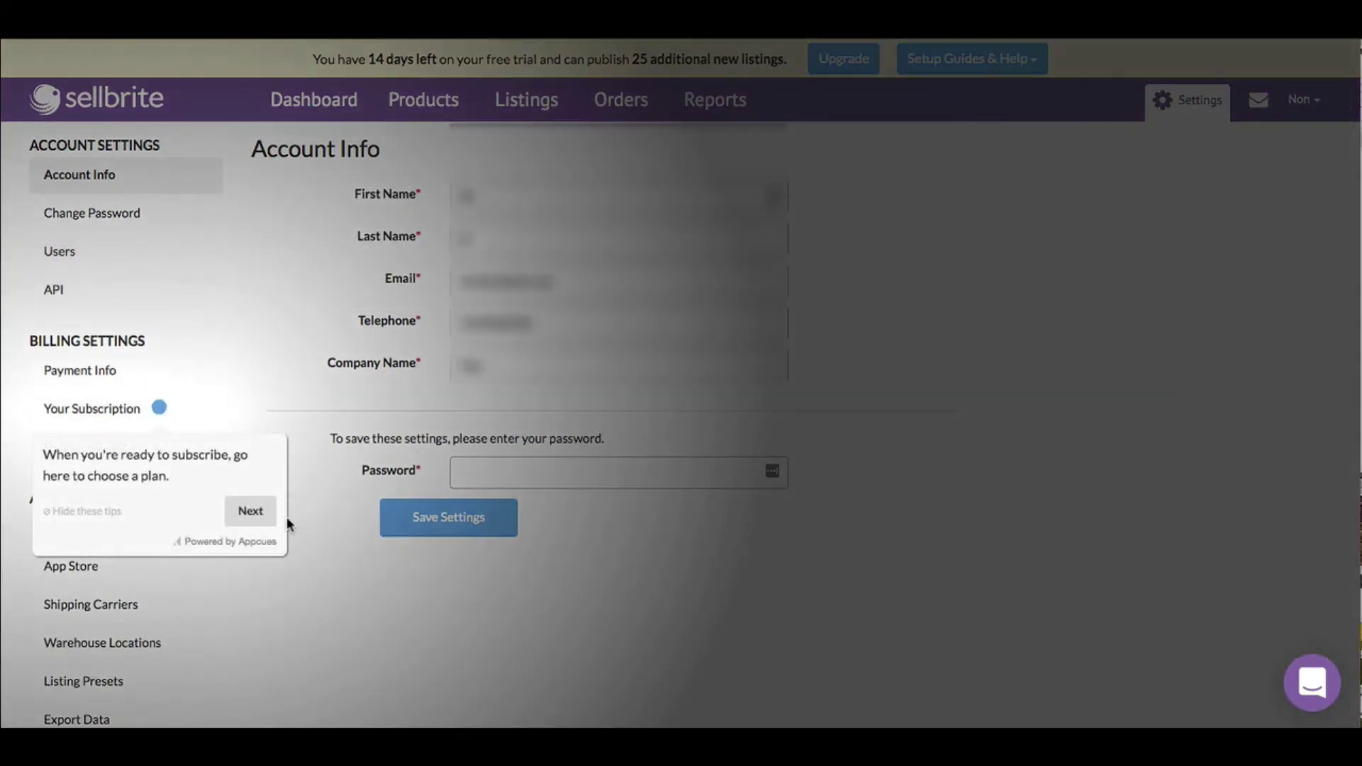
{"action": "left_click", "coordinate": [251, 511]}
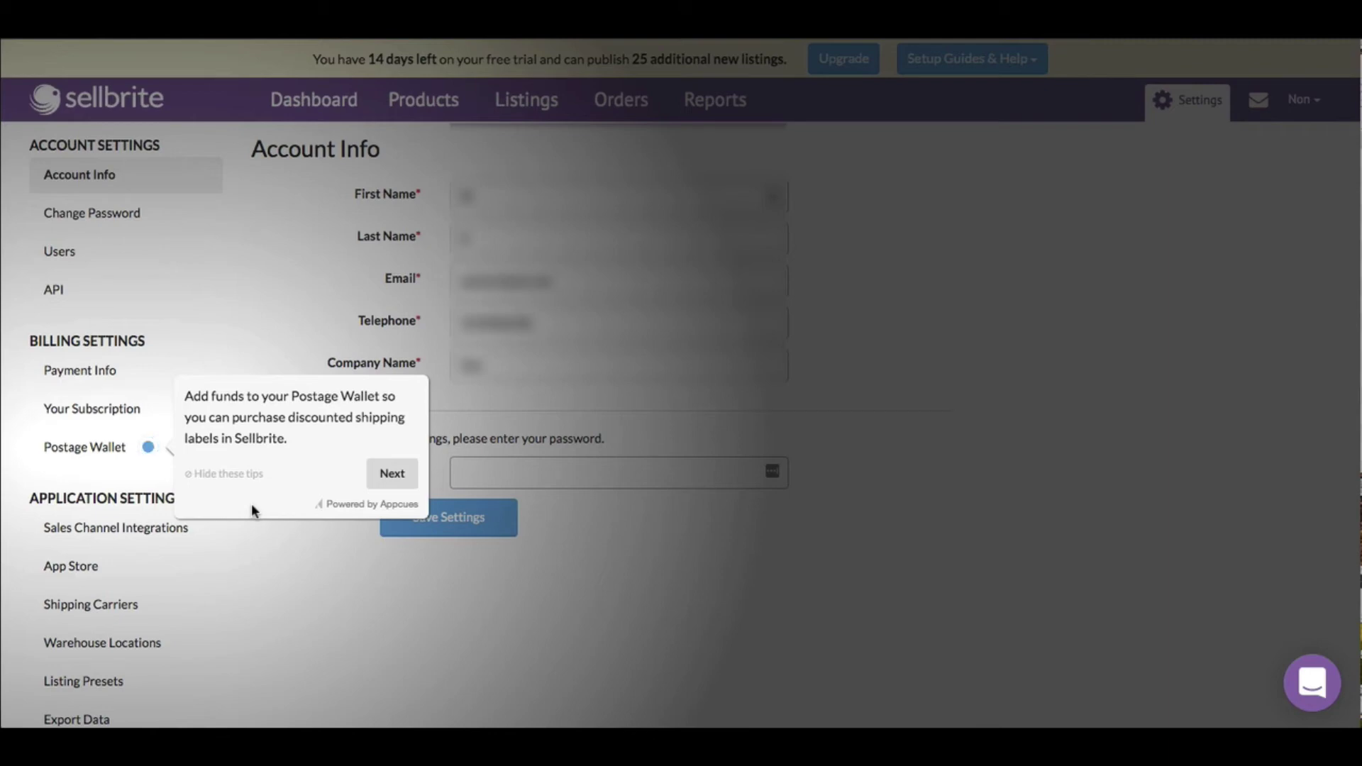
{"action": "left_click", "coordinate": [393, 474]}
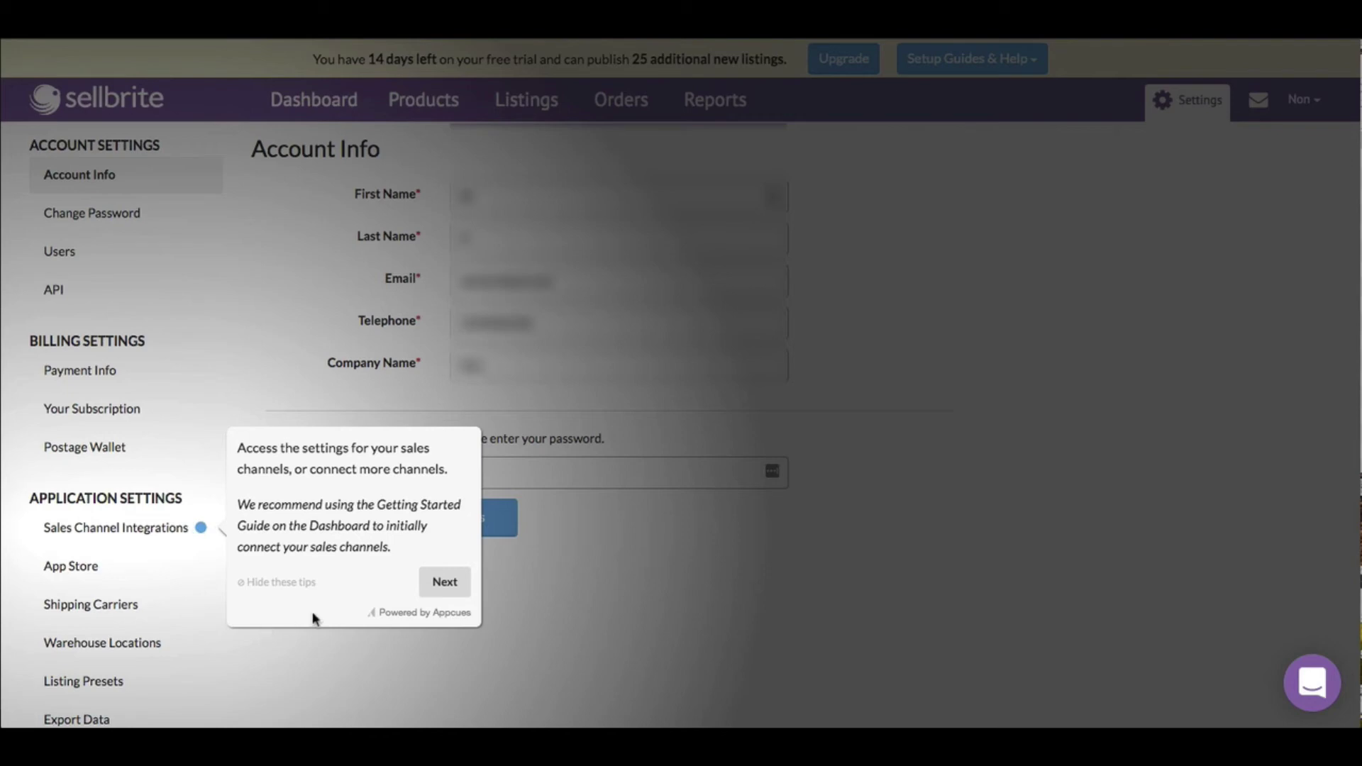
- Step past the sales channel, App Store, Shipping Carriers and Warehouse Locations tips
{"action": "left_click", "coordinate": [440, 581]}
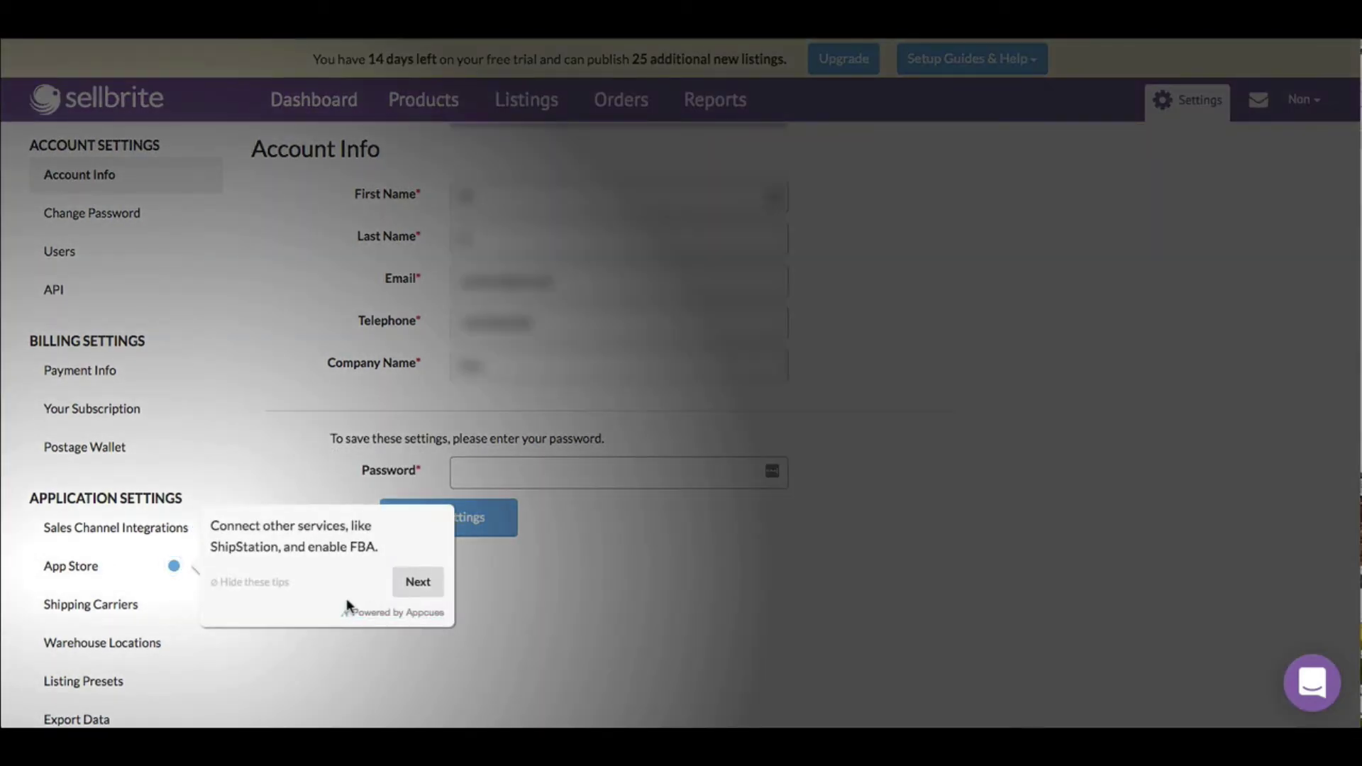
{"action": "left_click", "coordinate": [413, 585]}
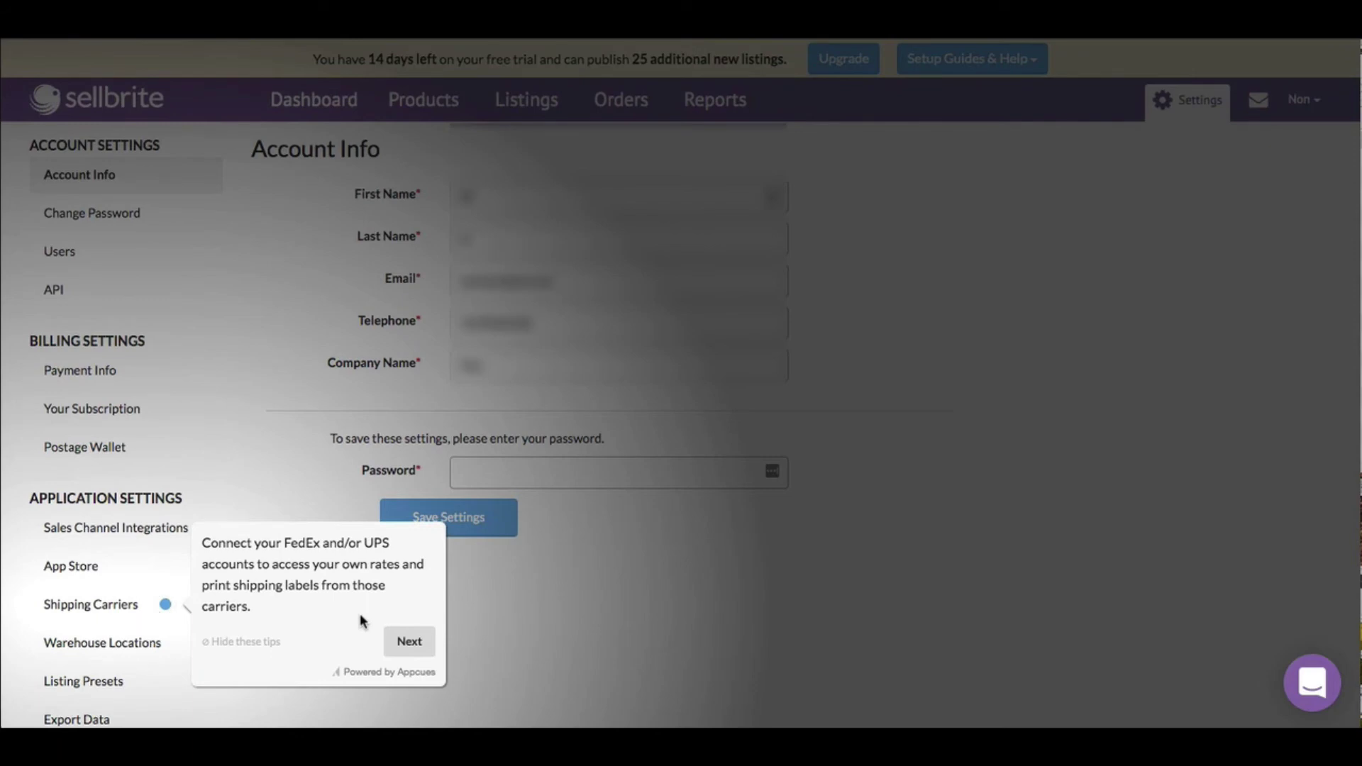
{"action": "left_click", "coordinate": [408, 642]}
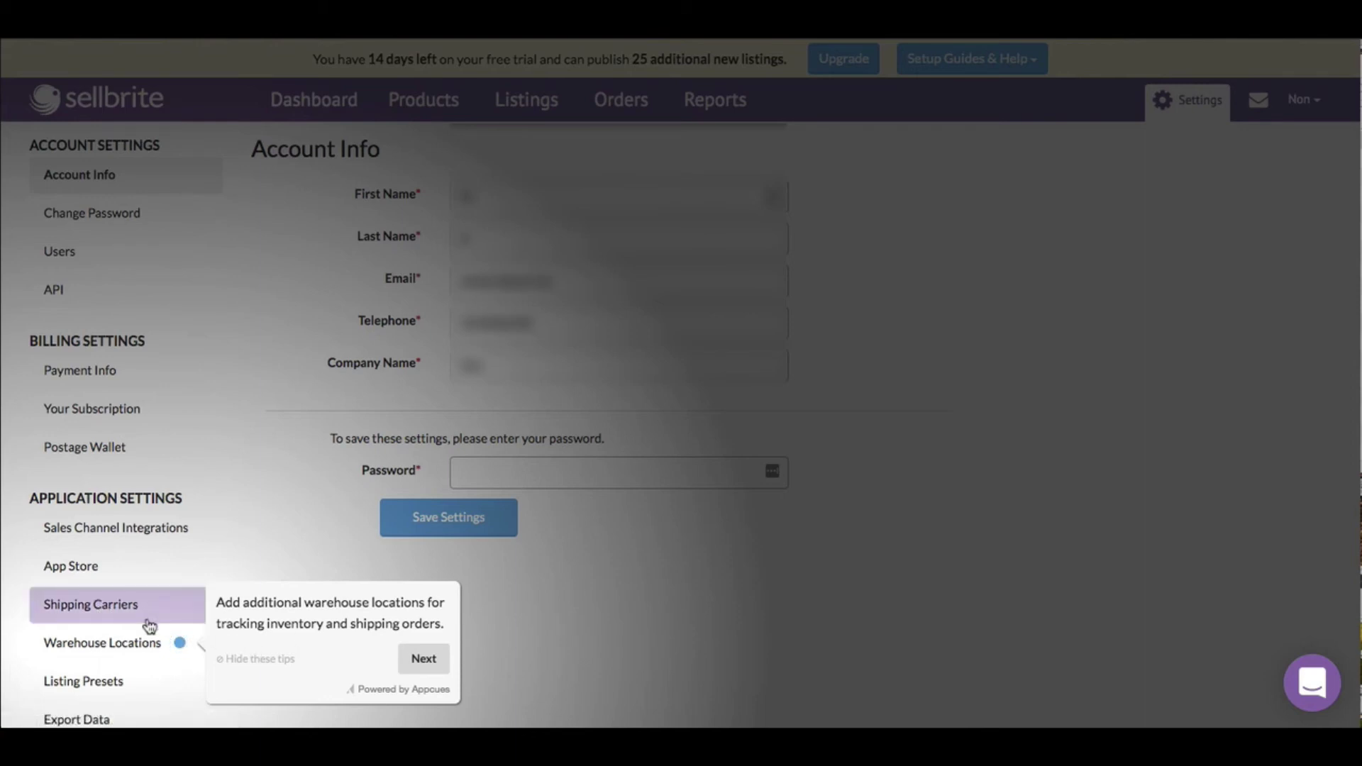
{"action": "left_click", "coordinate": [423, 661]}
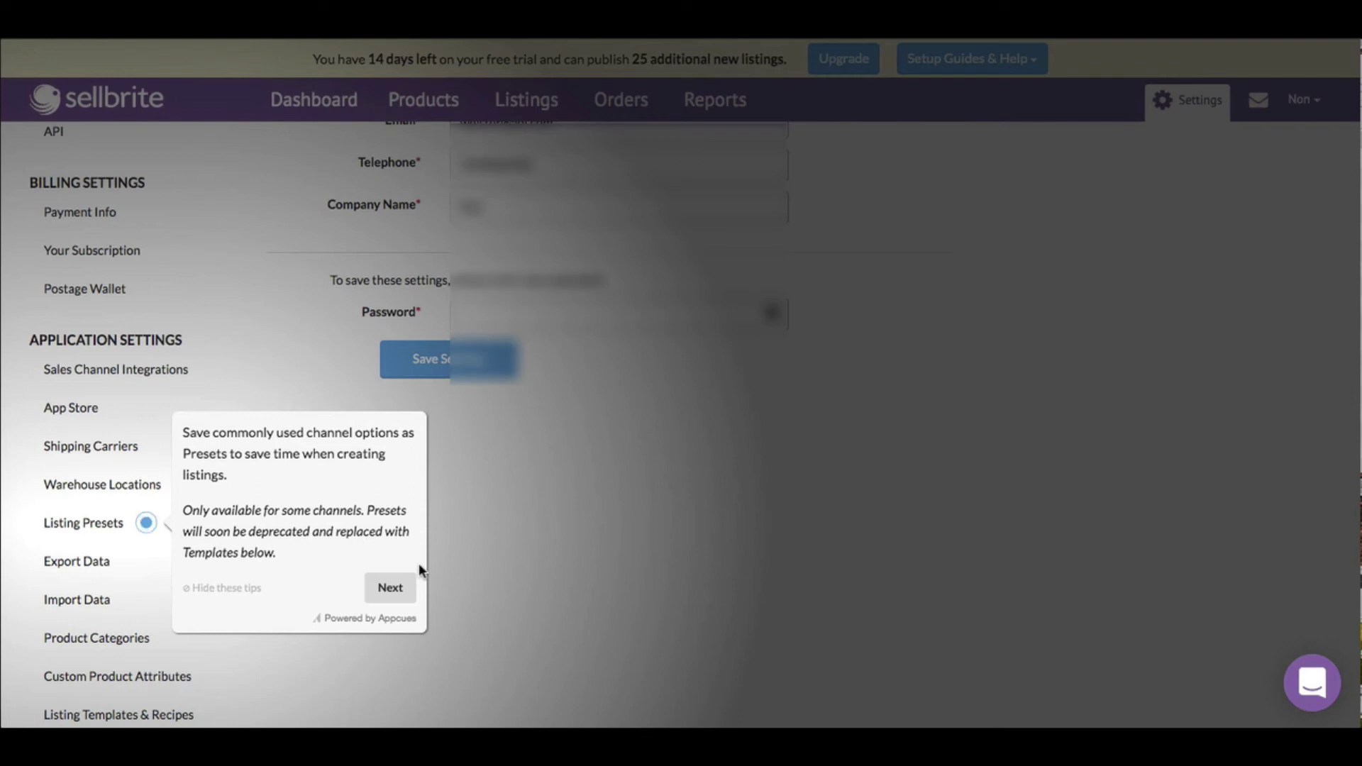
- Page past the Listing Presets, Export Data, Import Data and Product Categories tips
{"action": "left_click", "coordinate": [391, 588]}
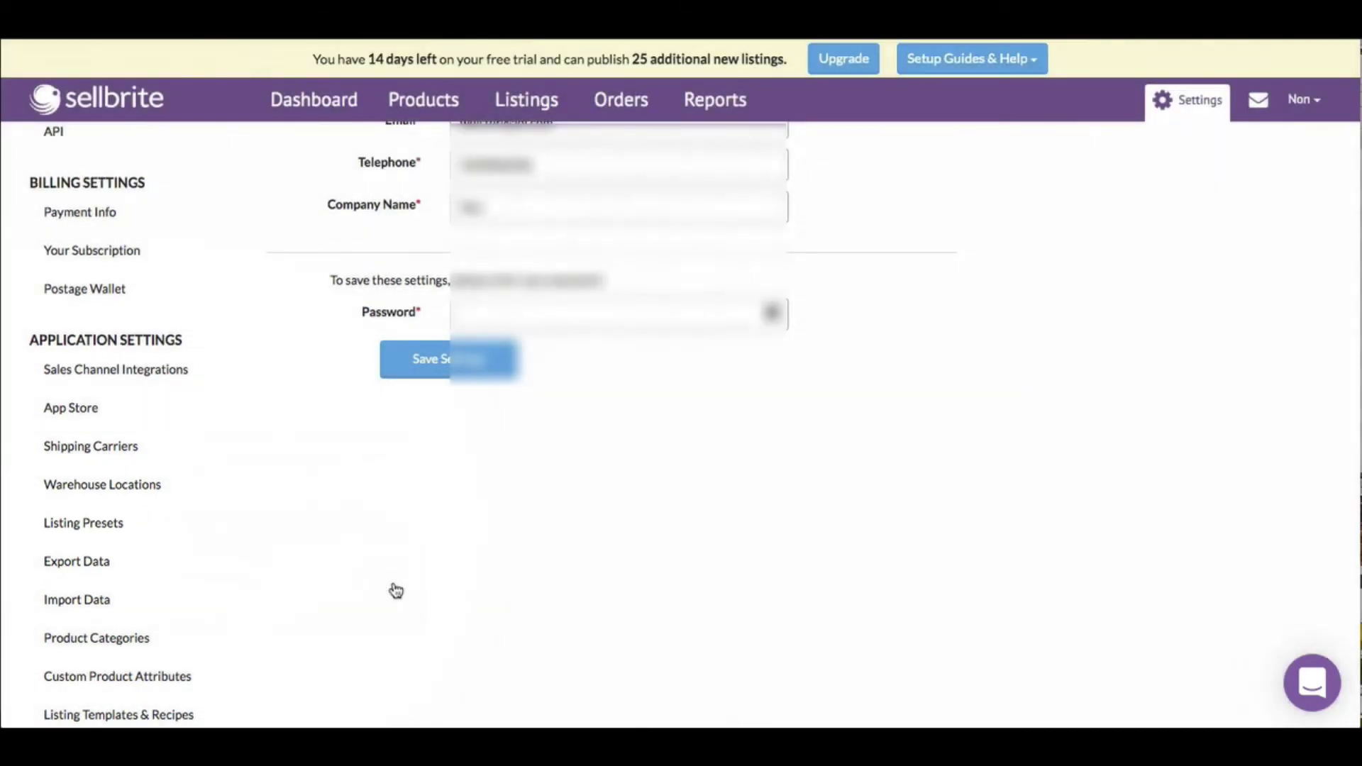
{"action": "scroll", "coordinate": [393, 590], "scroll_direction": "down", "scroll_amount": 2}
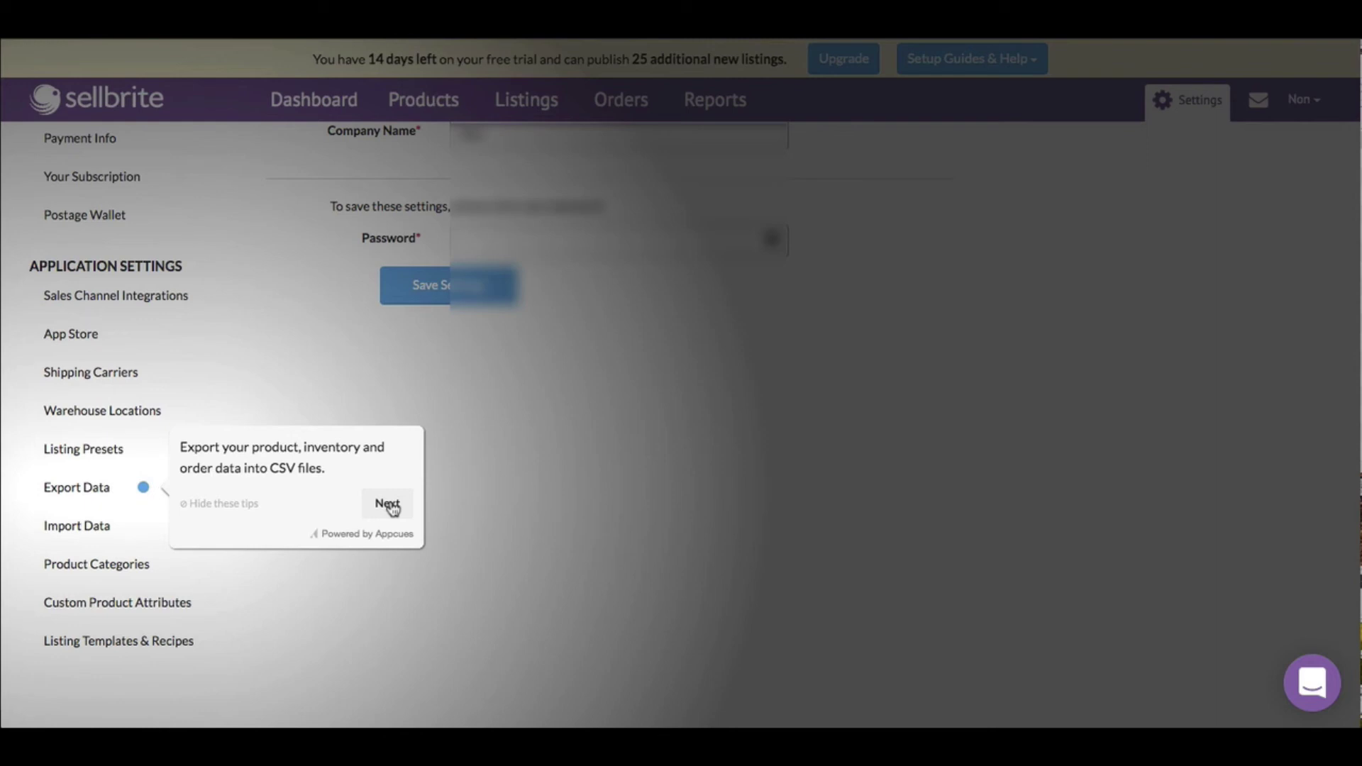
{"action": "left_click", "coordinate": [388, 505]}
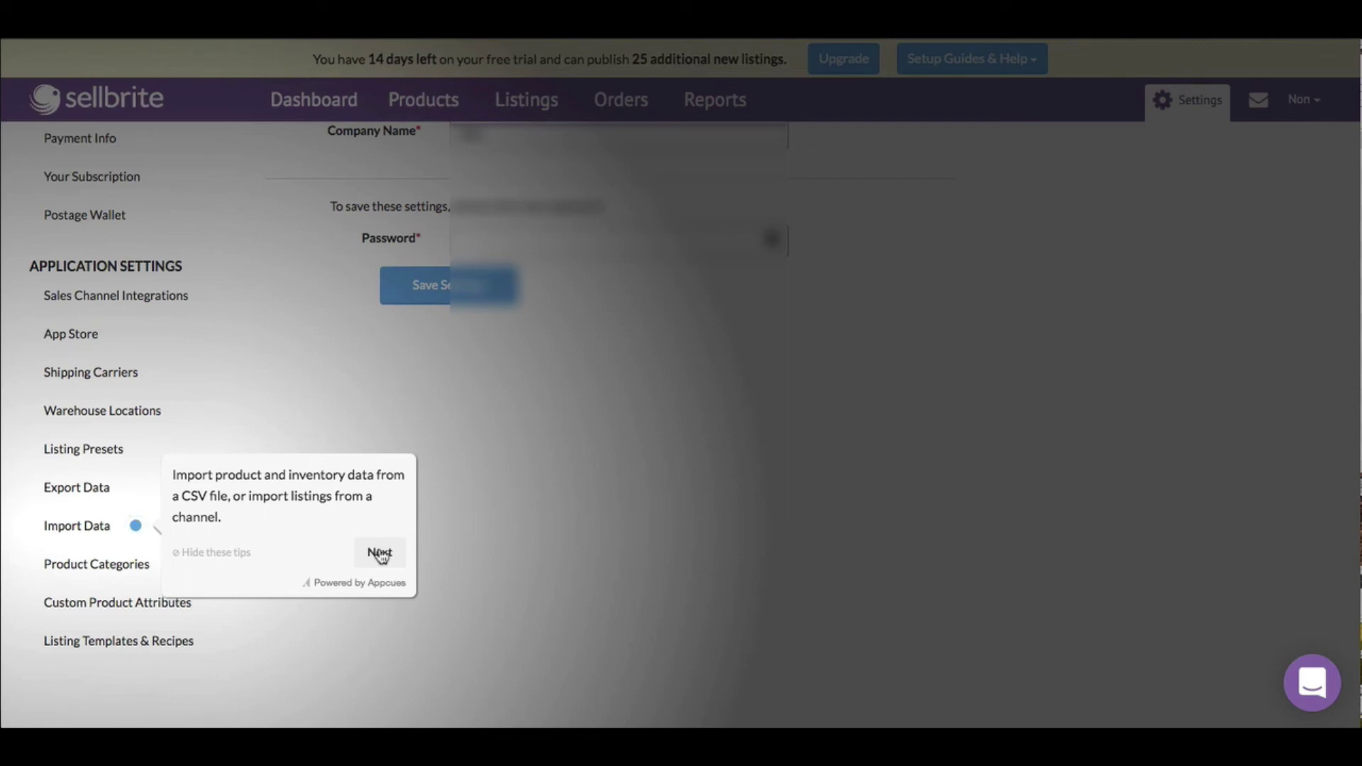
{"action": "left_click", "coordinate": [379, 553]}
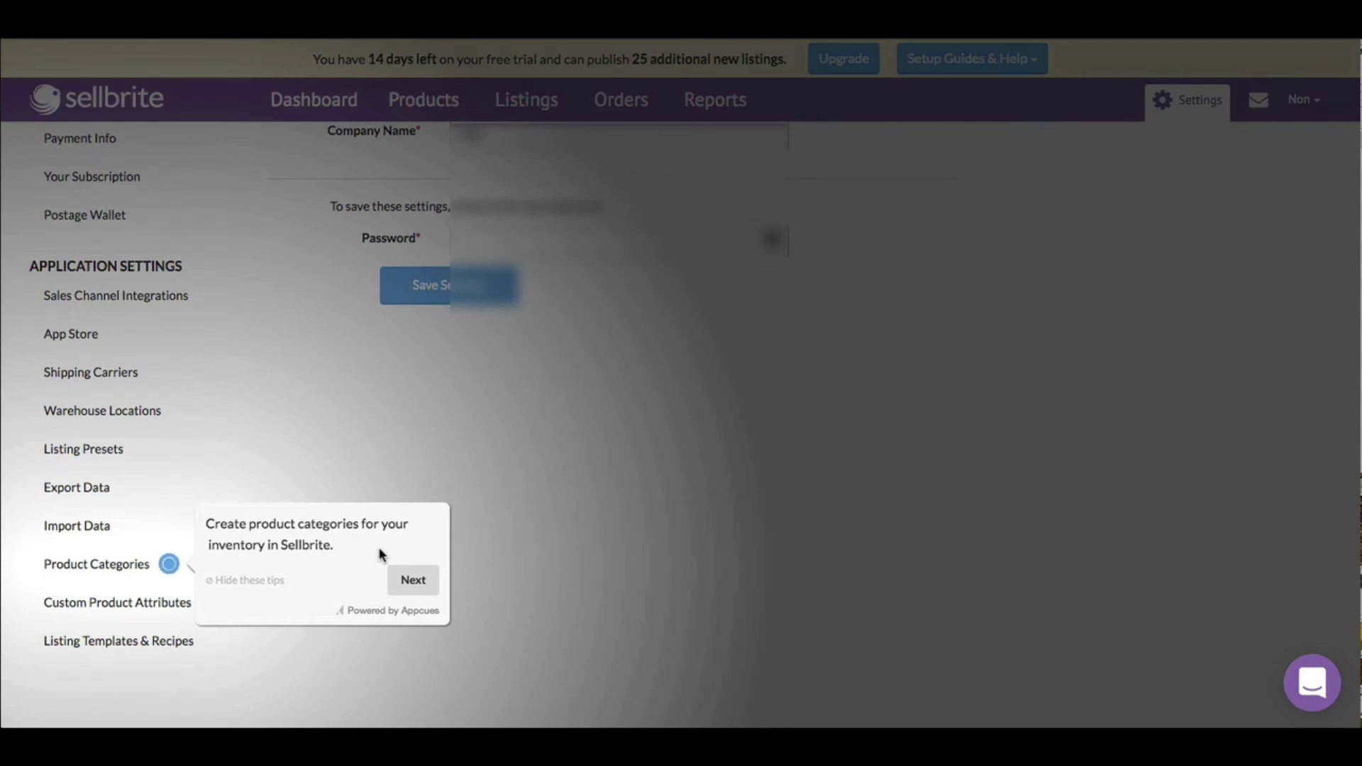
{"action": "left_click", "coordinate": [416, 580]}
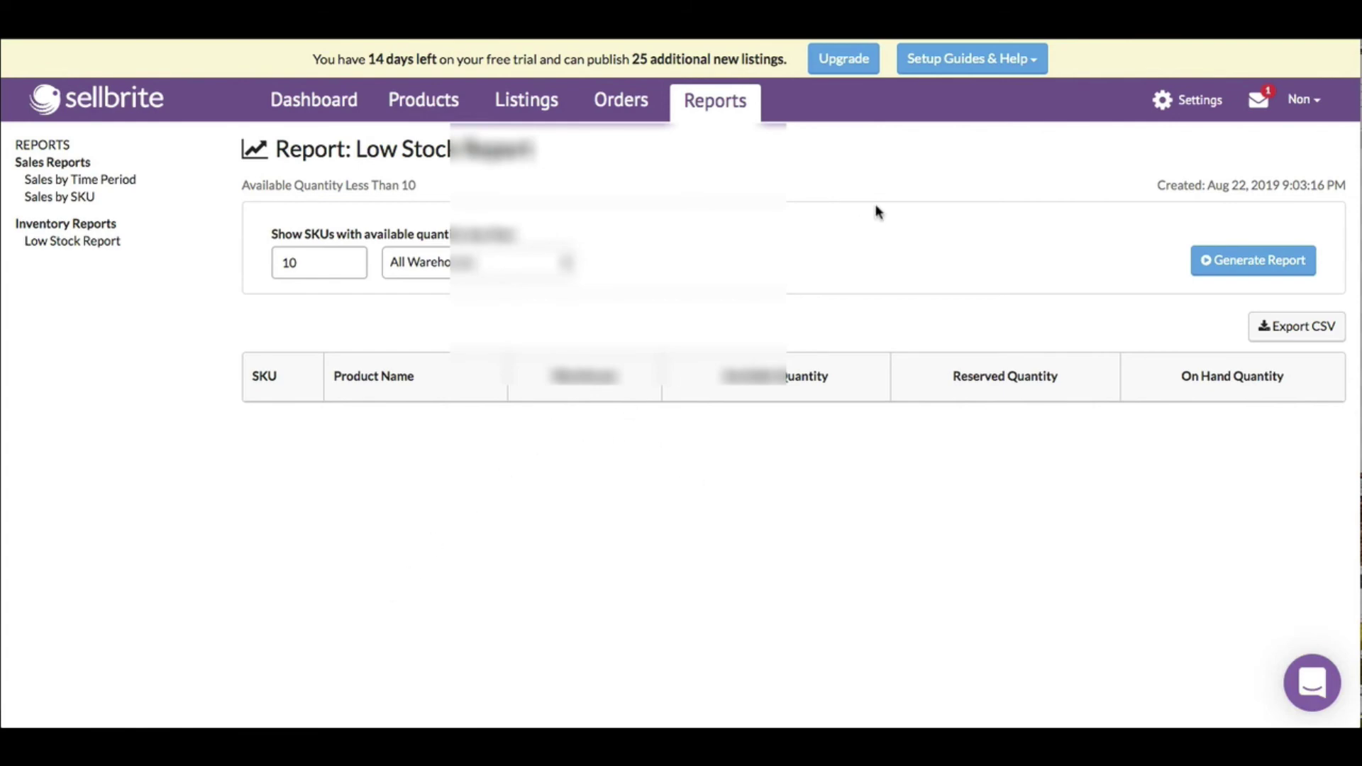
- Go from the Low Stock Report to Settings and scroll to the Custom Product Attributes tip
{"action": "left_click", "coordinate": [1190, 100]}
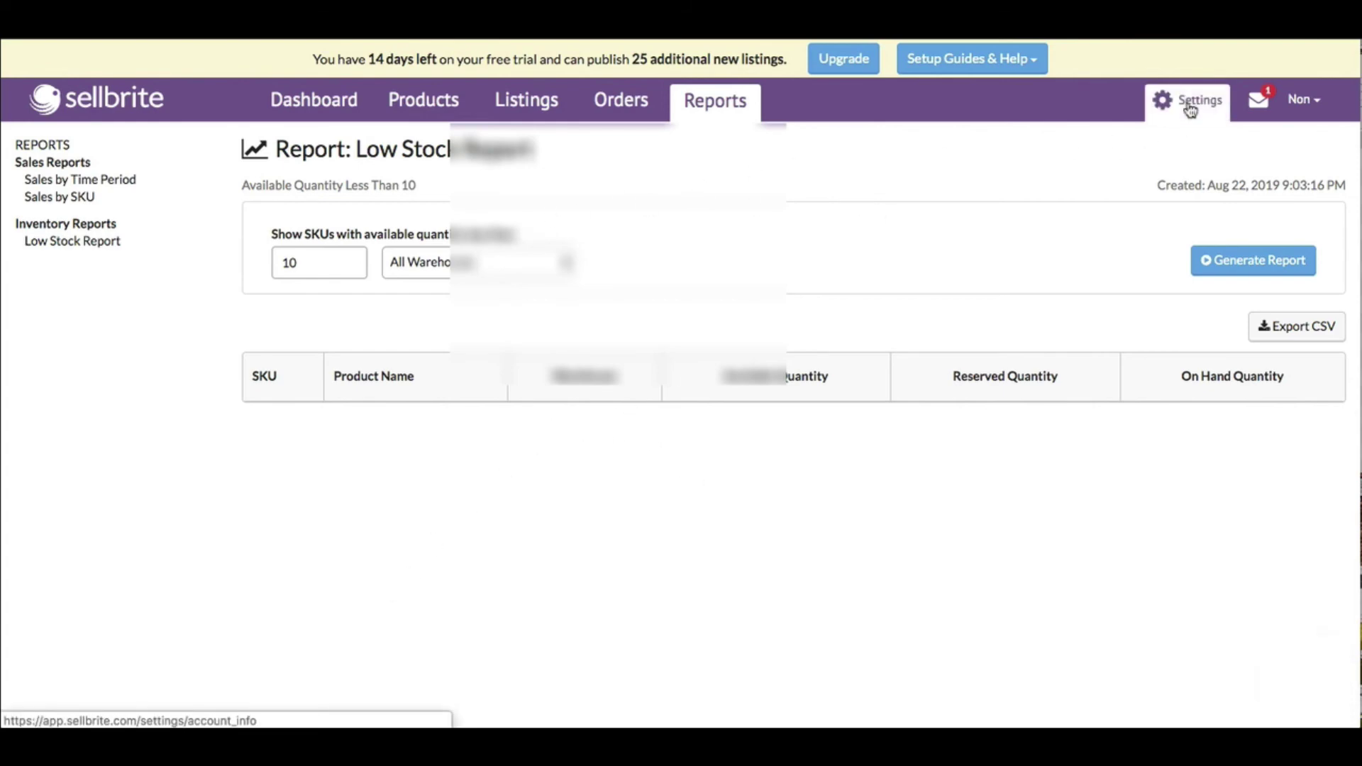
{"action": "scroll", "coordinate": [1024, 257], "scroll_direction": "down", "scroll_amount": 5}
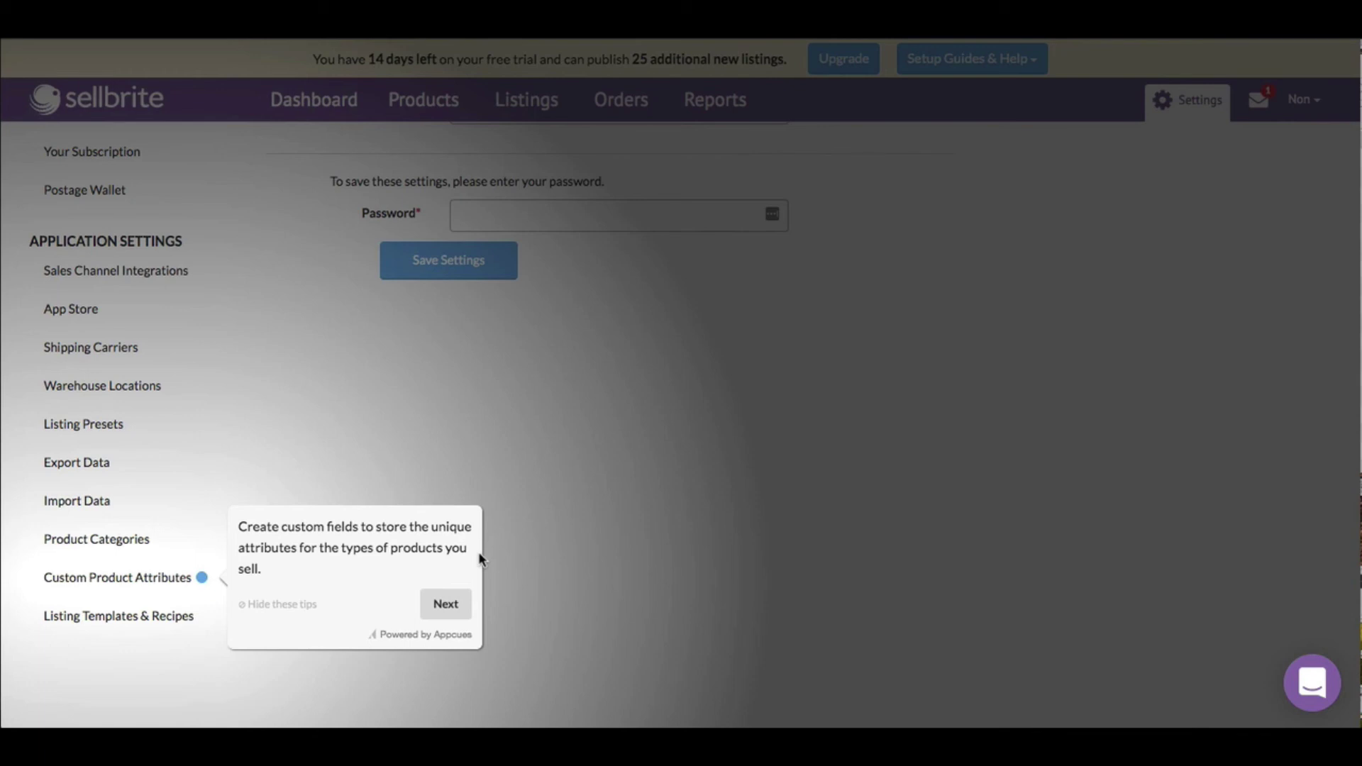
- Move past the Custom Product Attributes tip to the Listing Templates & Recipes tip
{"action": "left_click", "coordinate": [448, 604]}
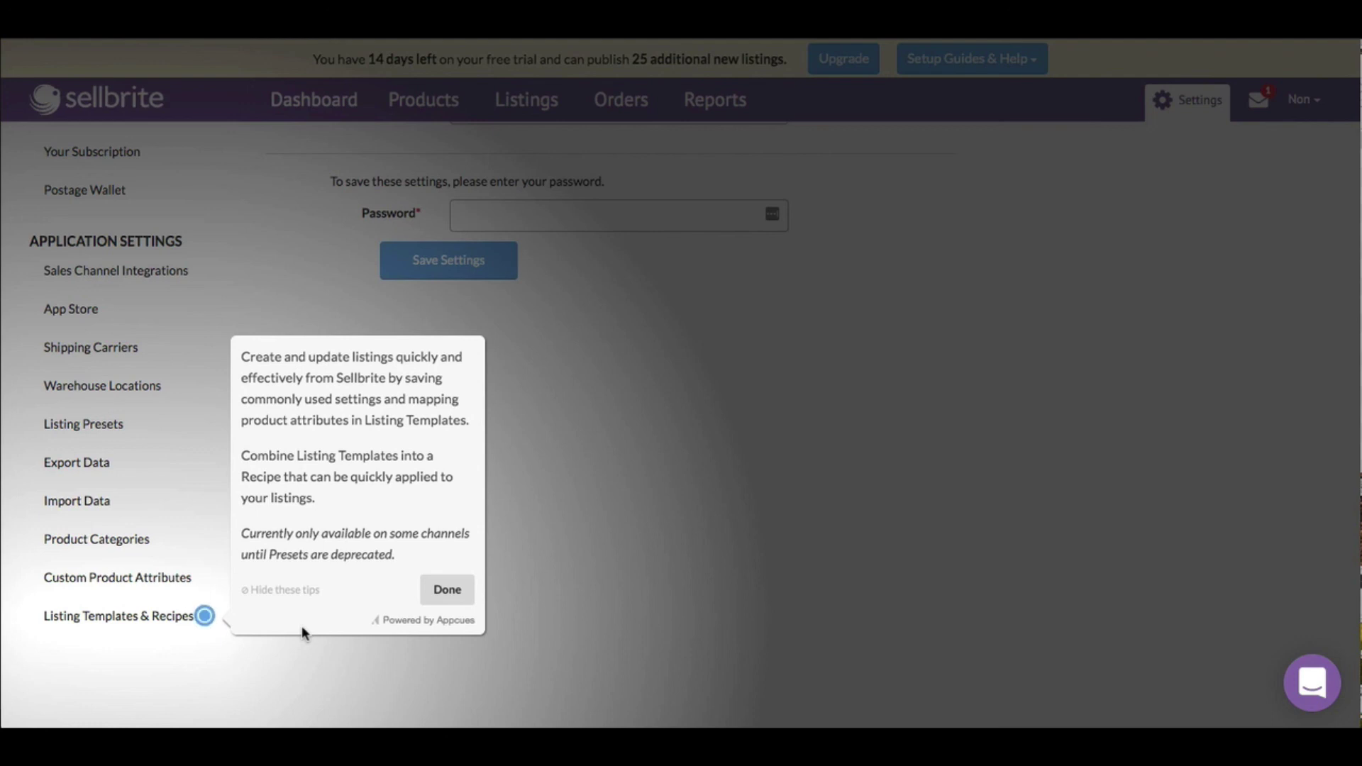
- Finish the tips tour and browse Listing Templates & Recipes, which shows no template-eligible channels
{"action": "left_click", "coordinate": [446, 590]}
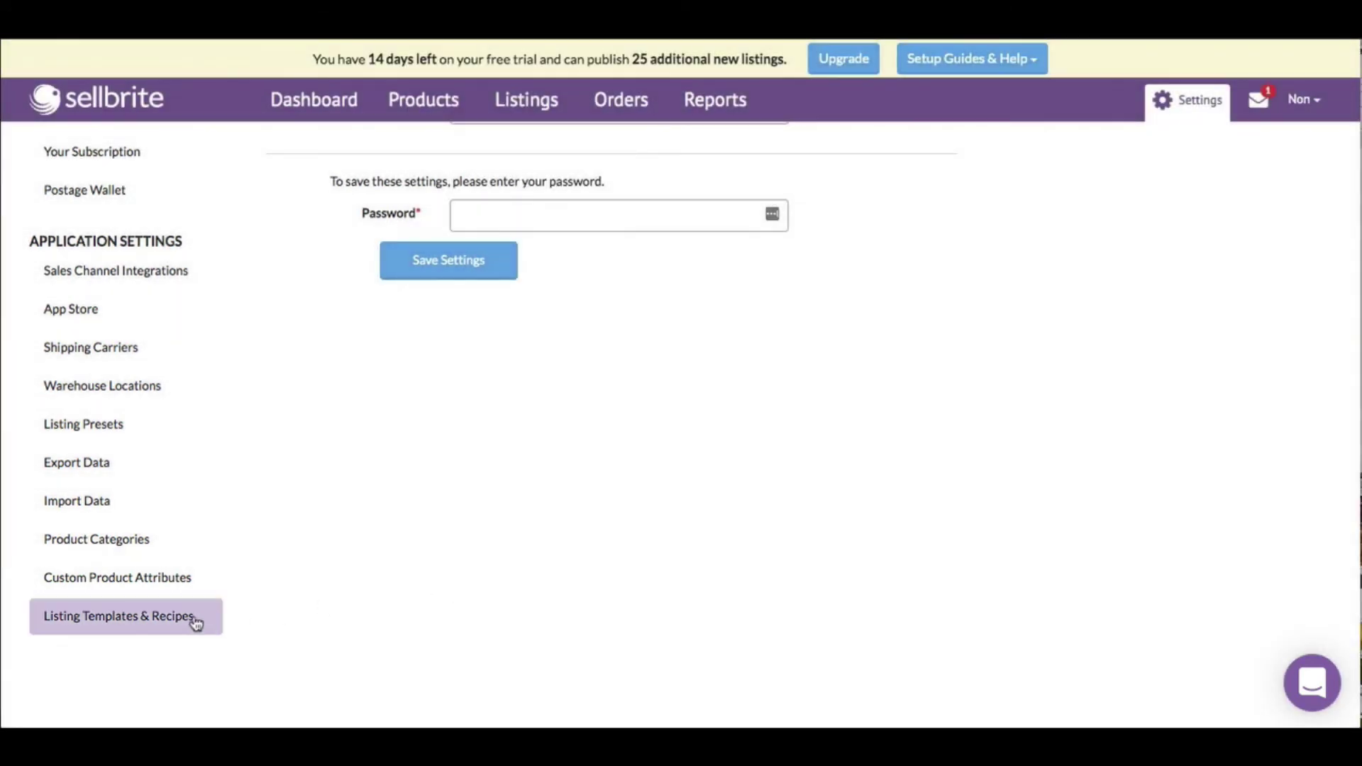
{"action": "left_click", "coordinate": [157, 623]}
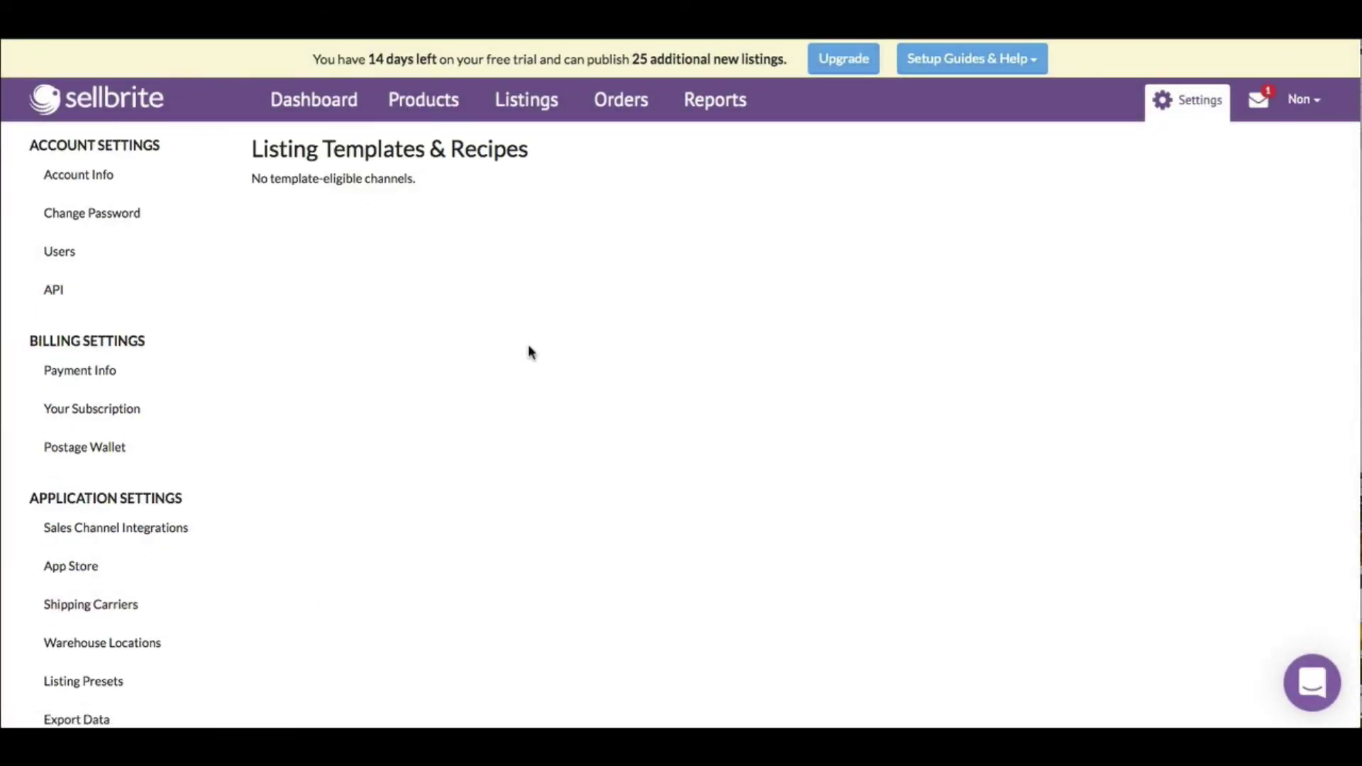
{"action": "scroll", "coordinate": [358, 335], "scroll_direction": "down", "scroll_amount": 5}
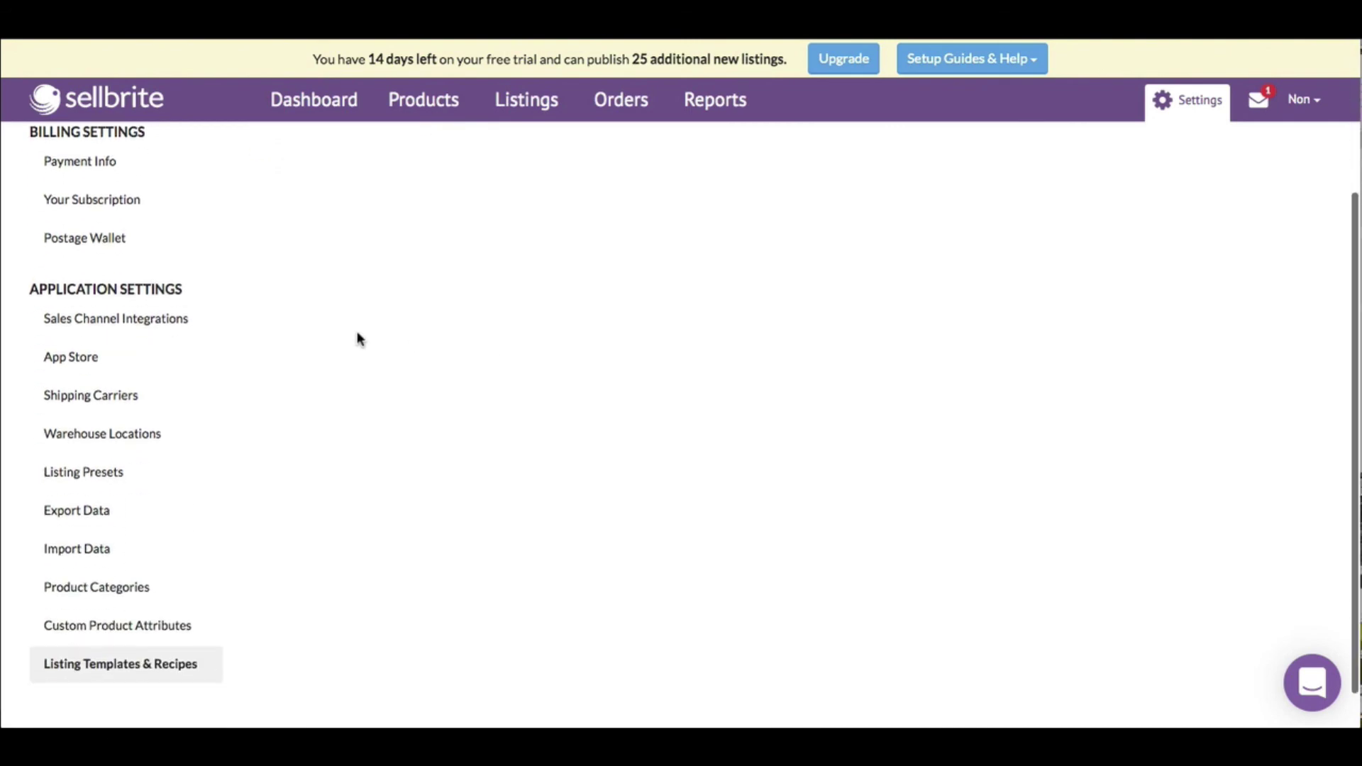
{"action": "scroll", "coordinate": [357, 337], "scroll_direction": "up", "scroll_amount": 5}
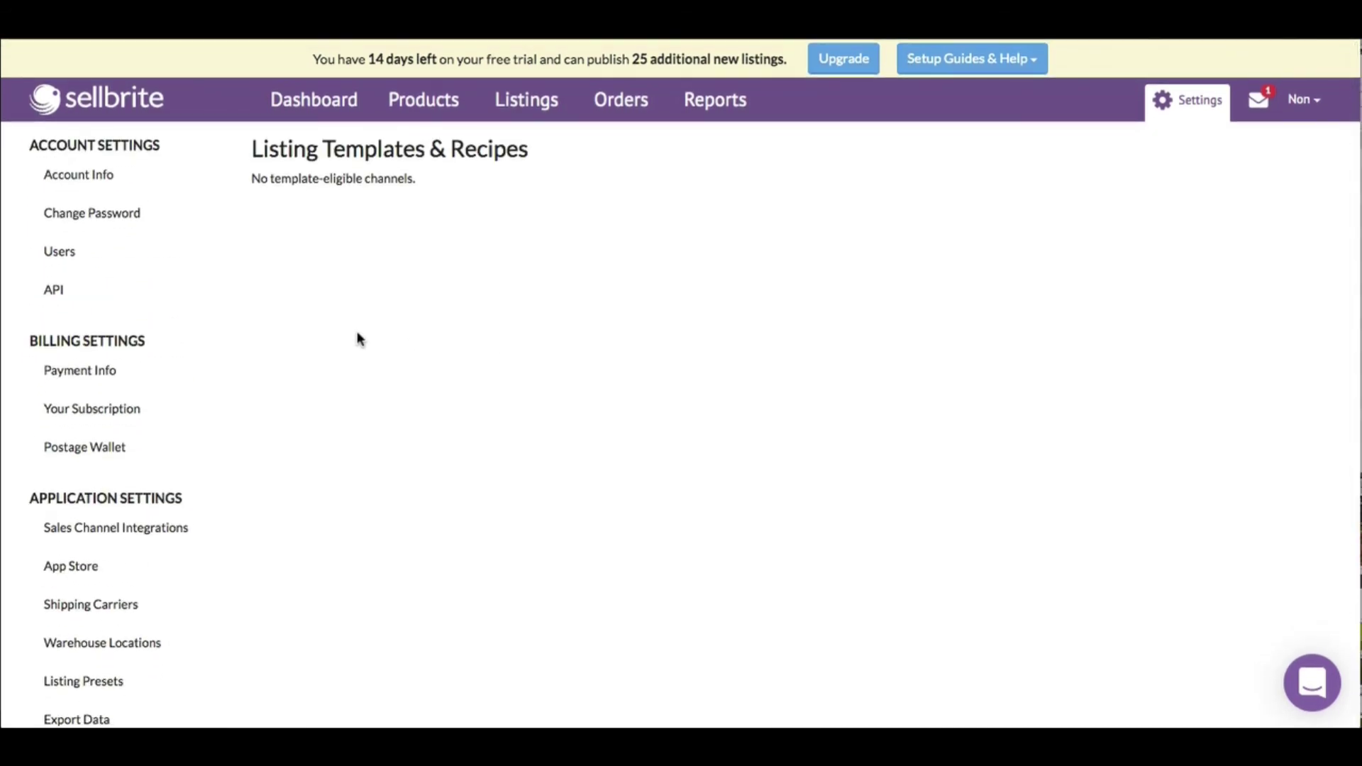
- Open the API Credentials page showing the account token and secret key fields
{"action": "left_click", "coordinate": [61, 294]}
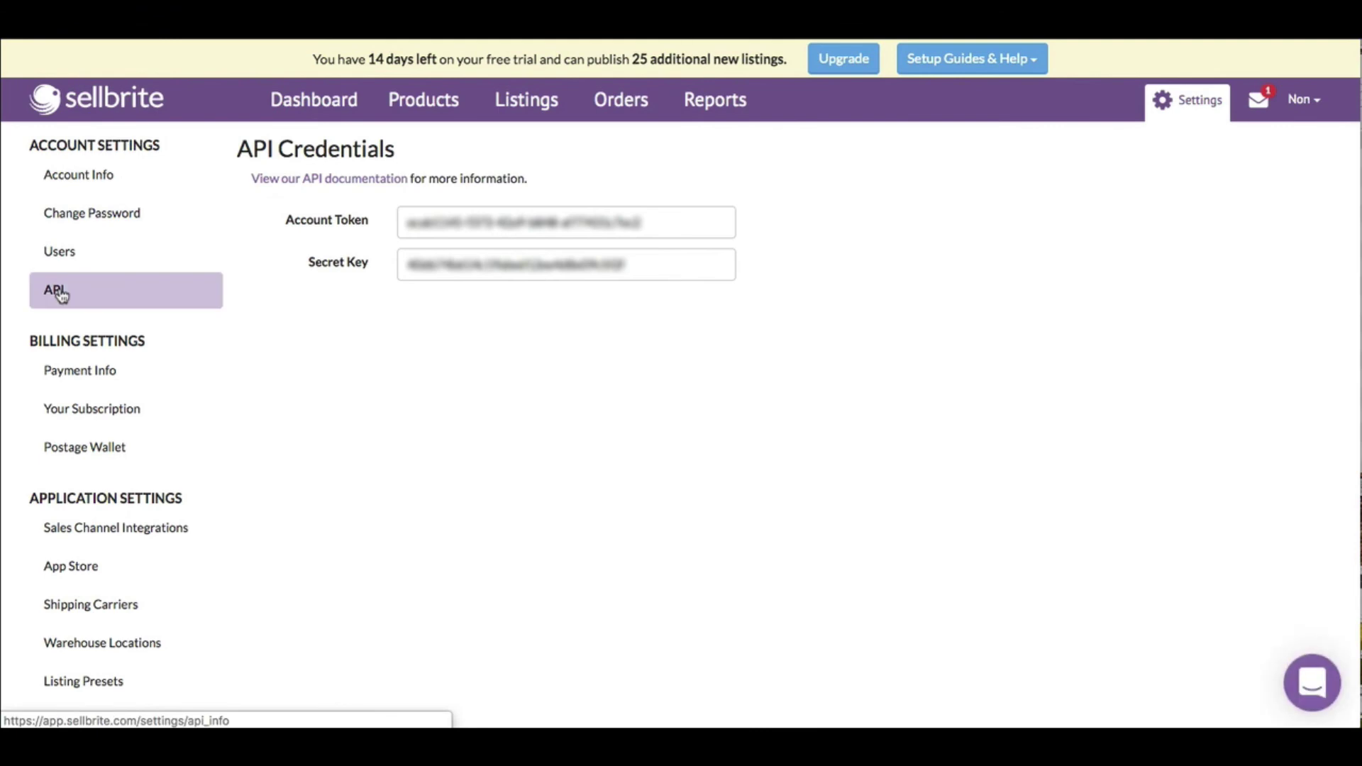
- View the Account Info form, first from the sidebar and then from the user menu
{"action": "left_click", "coordinate": [90, 188]}
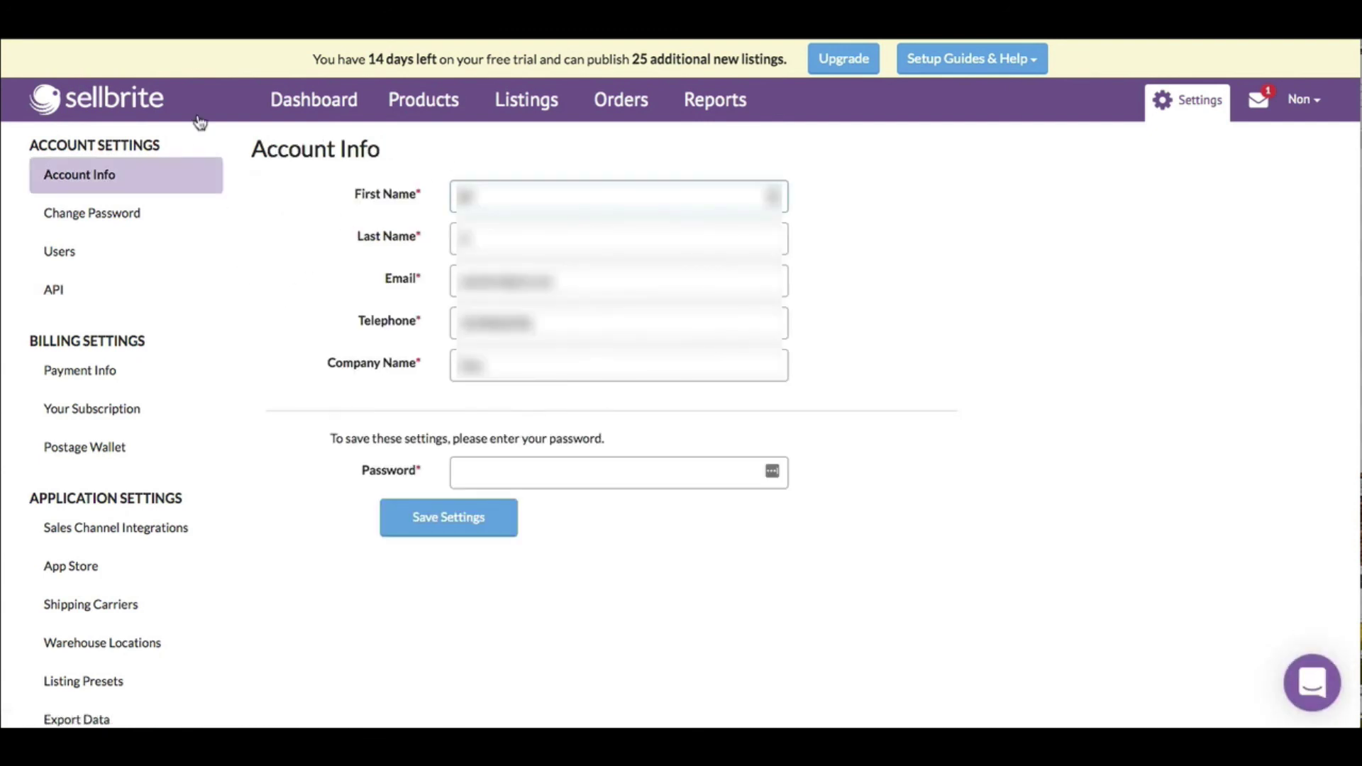
{"action": "left_click", "coordinate": [295, 120]}
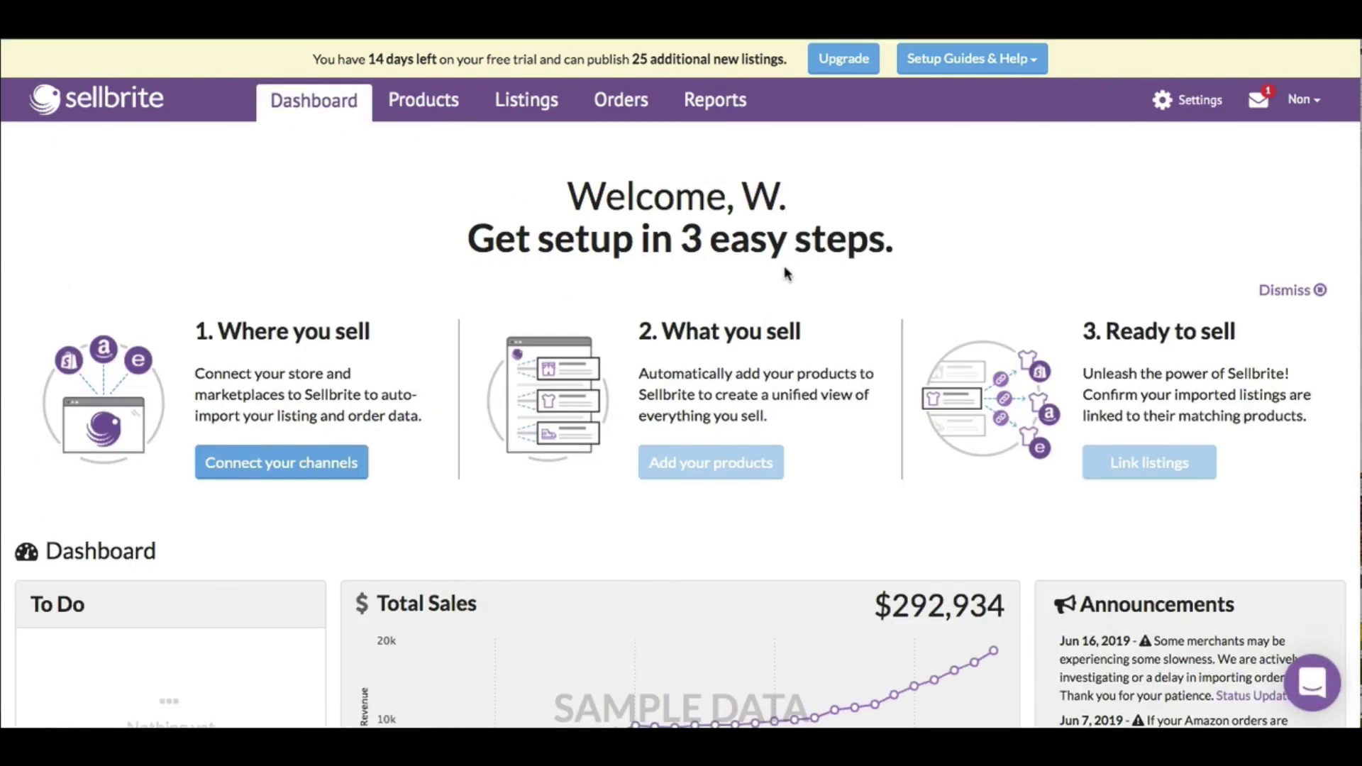
{"action": "left_click", "coordinate": [1309, 106]}
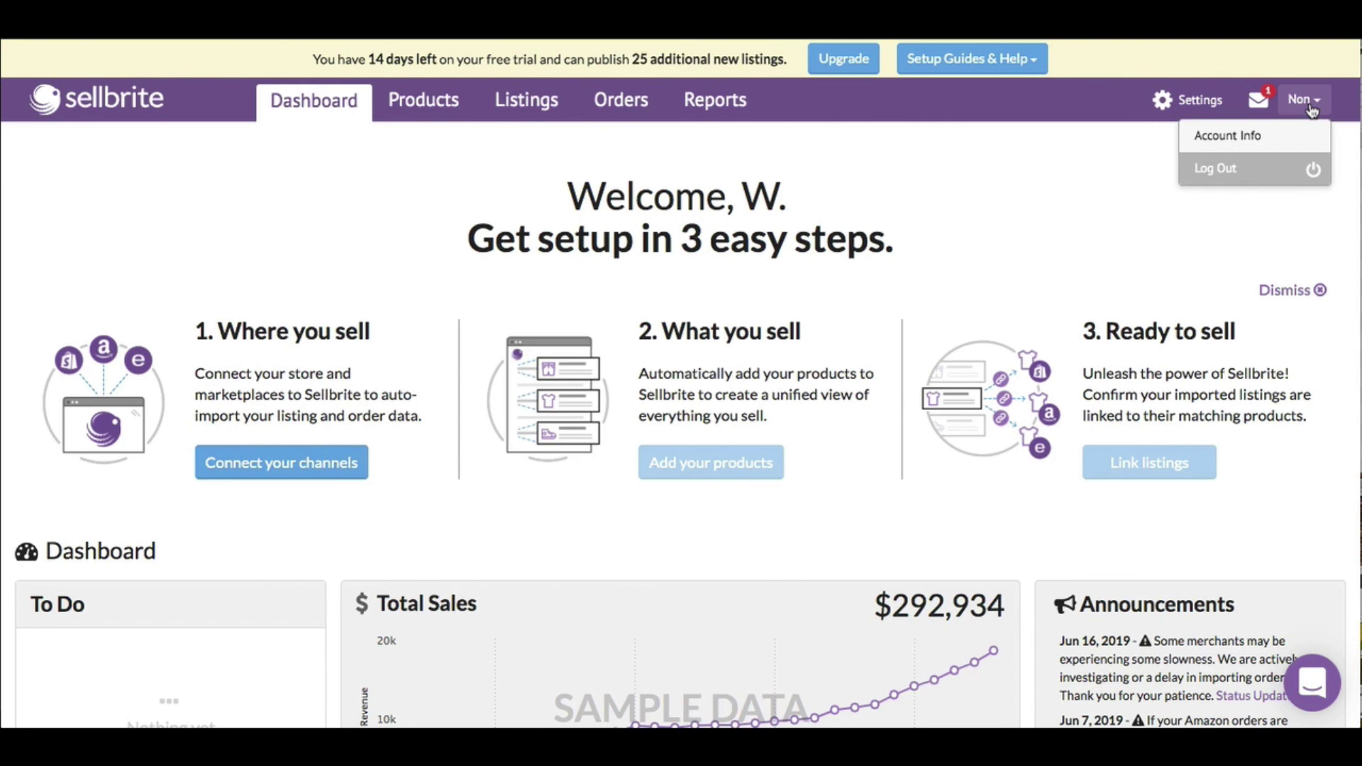
{"action": "left_click", "coordinate": [1254, 137]}
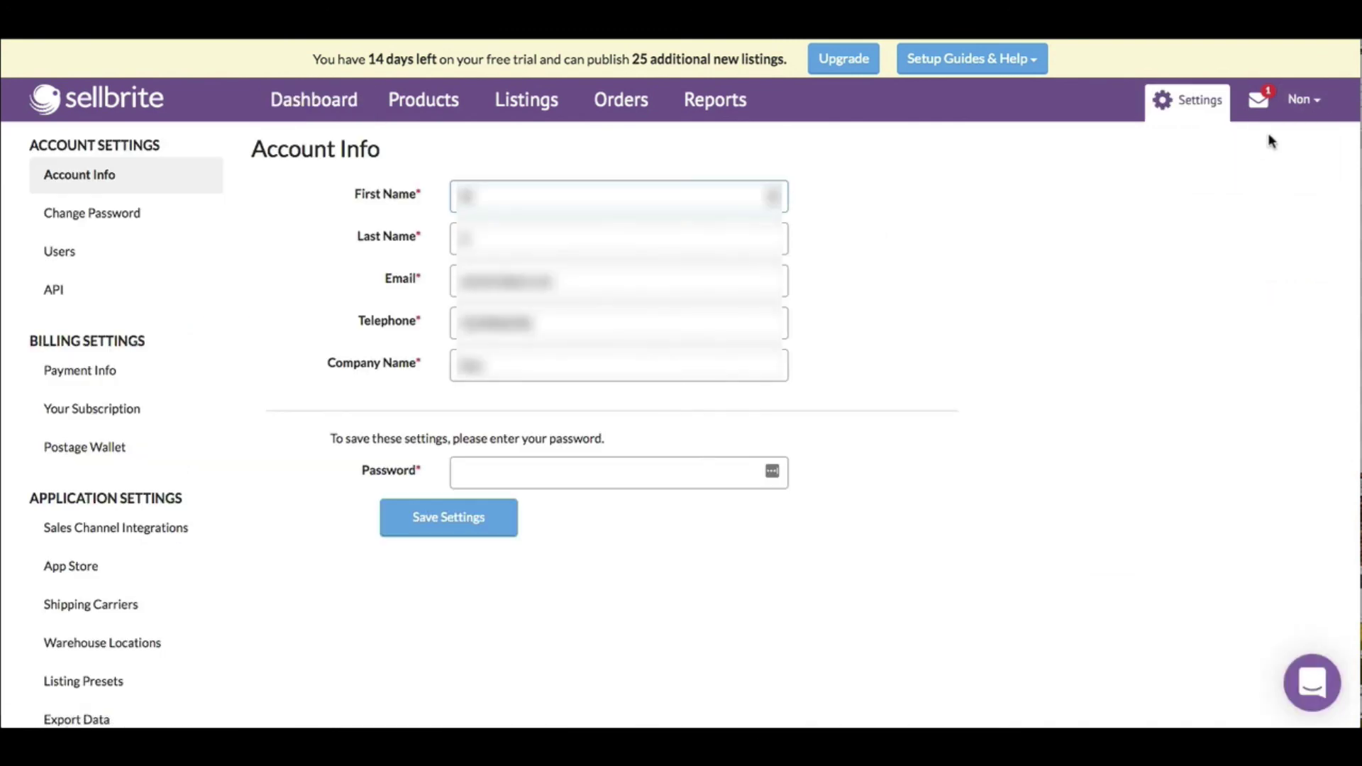
- Go back to the Dashboard and scroll through the three-step setup and sample sales, orders and top products
{"action": "left_click", "coordinate": [1303, 101]}
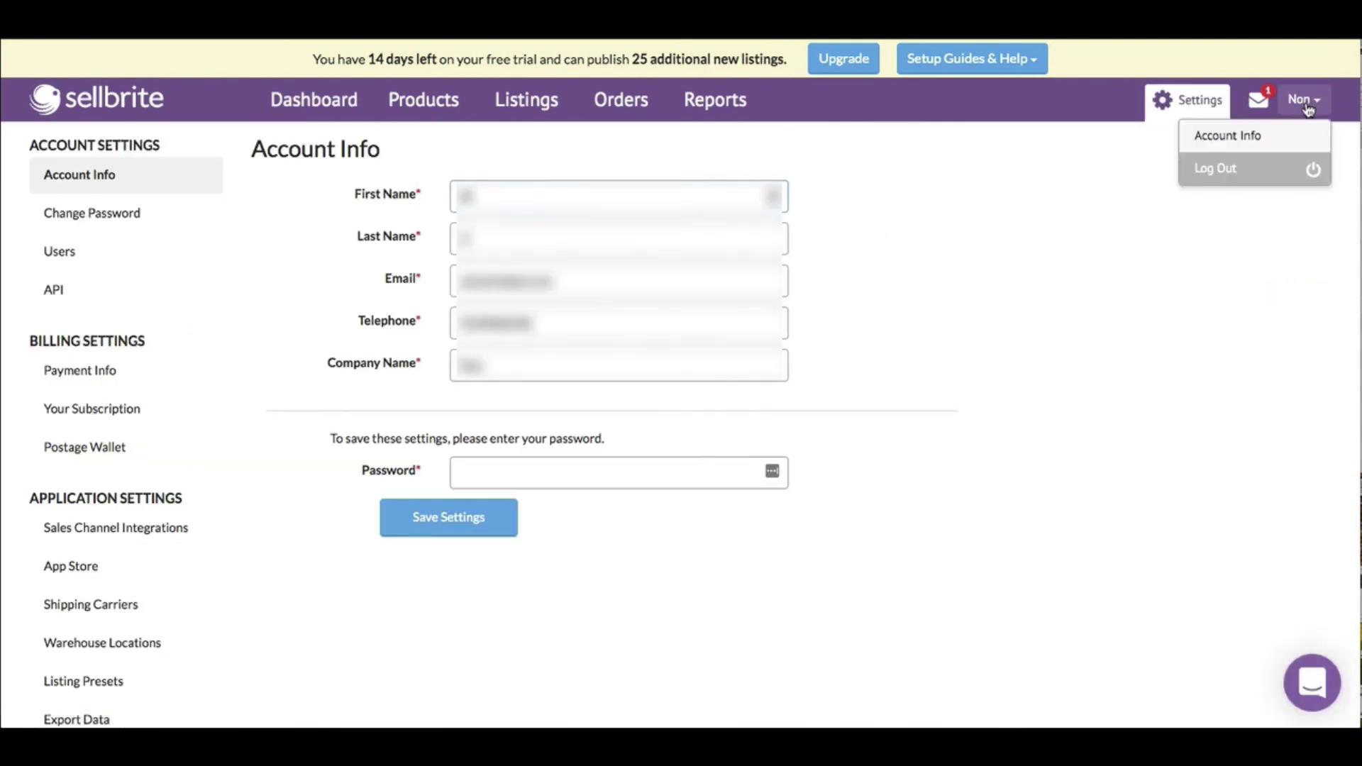
{"action": "left_click", "coordinate": [316, 106]}
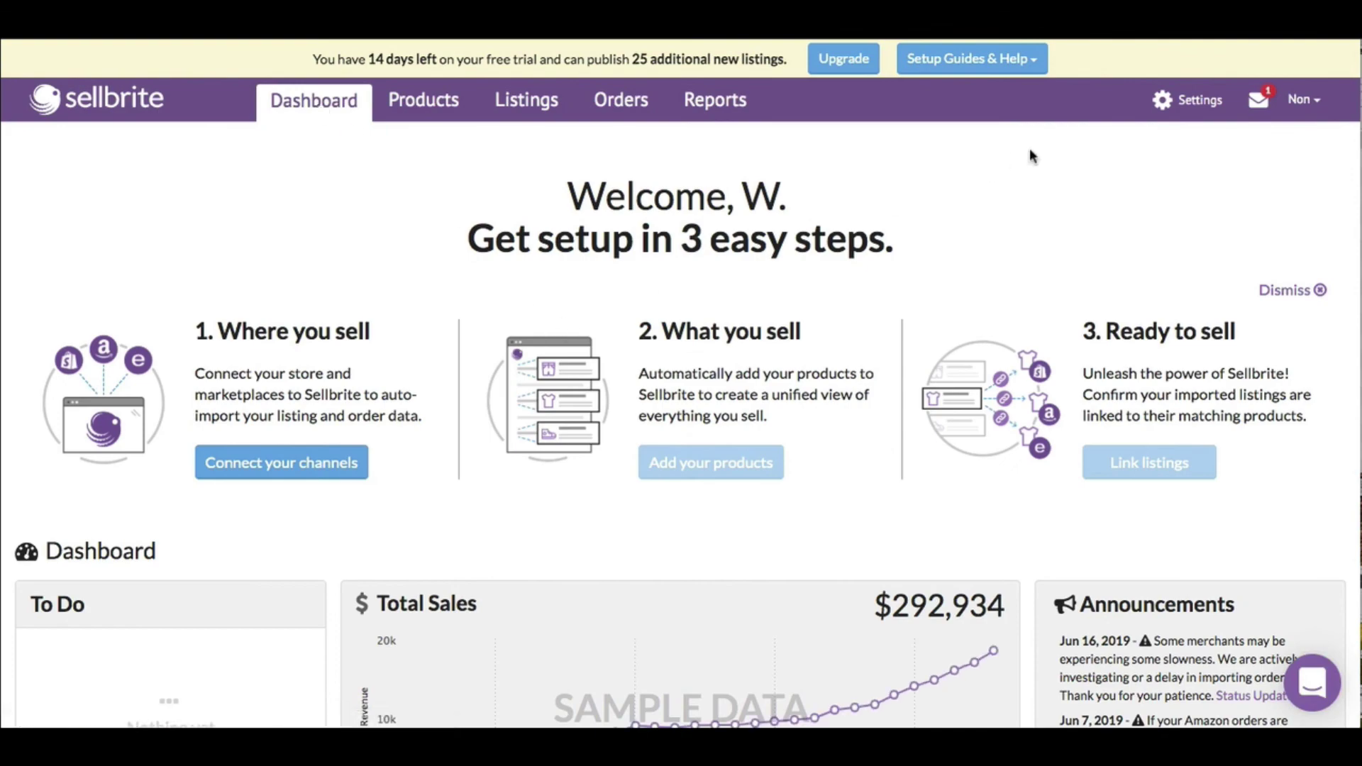
{"action": "scroll", "coordinate": [926, 337], "scroll_direction": "down", "scroll_amount": 20}
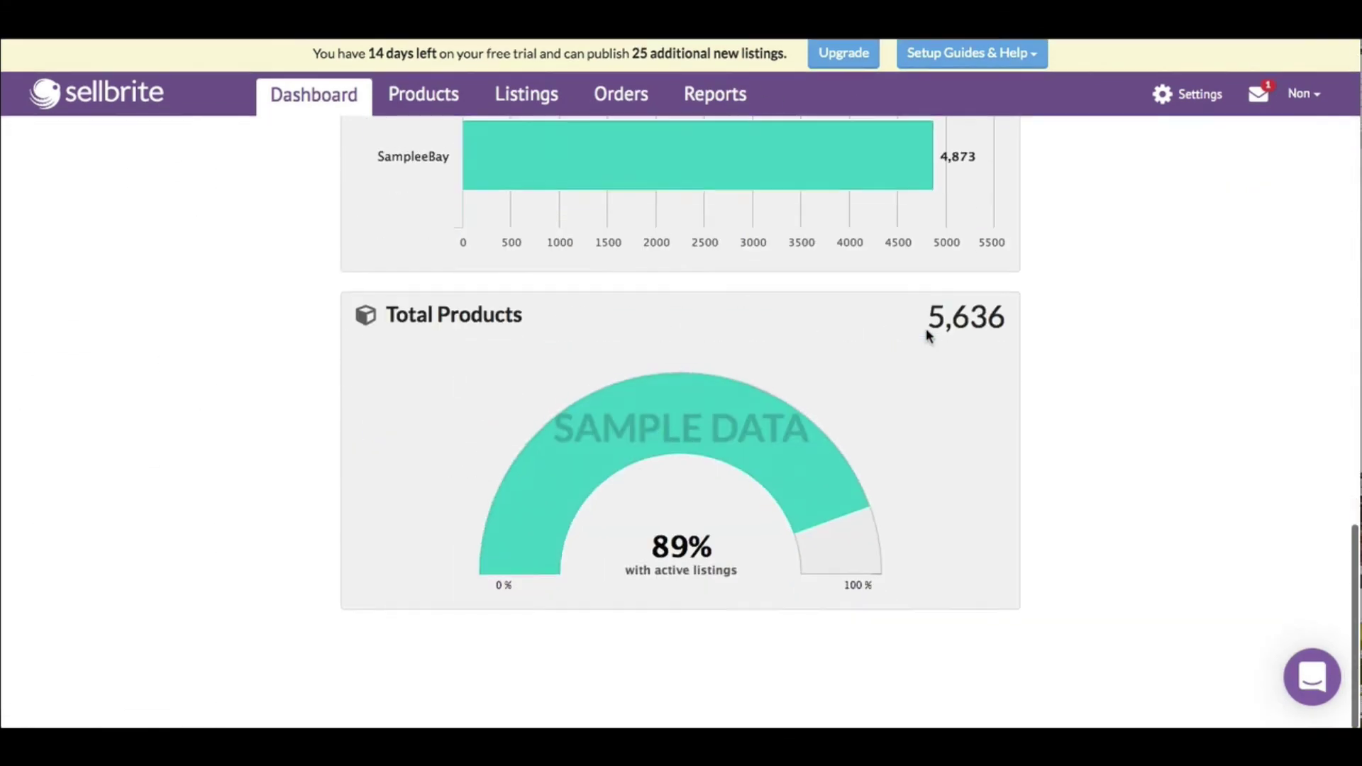
{"action": "scroll", "coordinate": [928, 336], "scroll_direction": "up", "scroll_amount": 20}
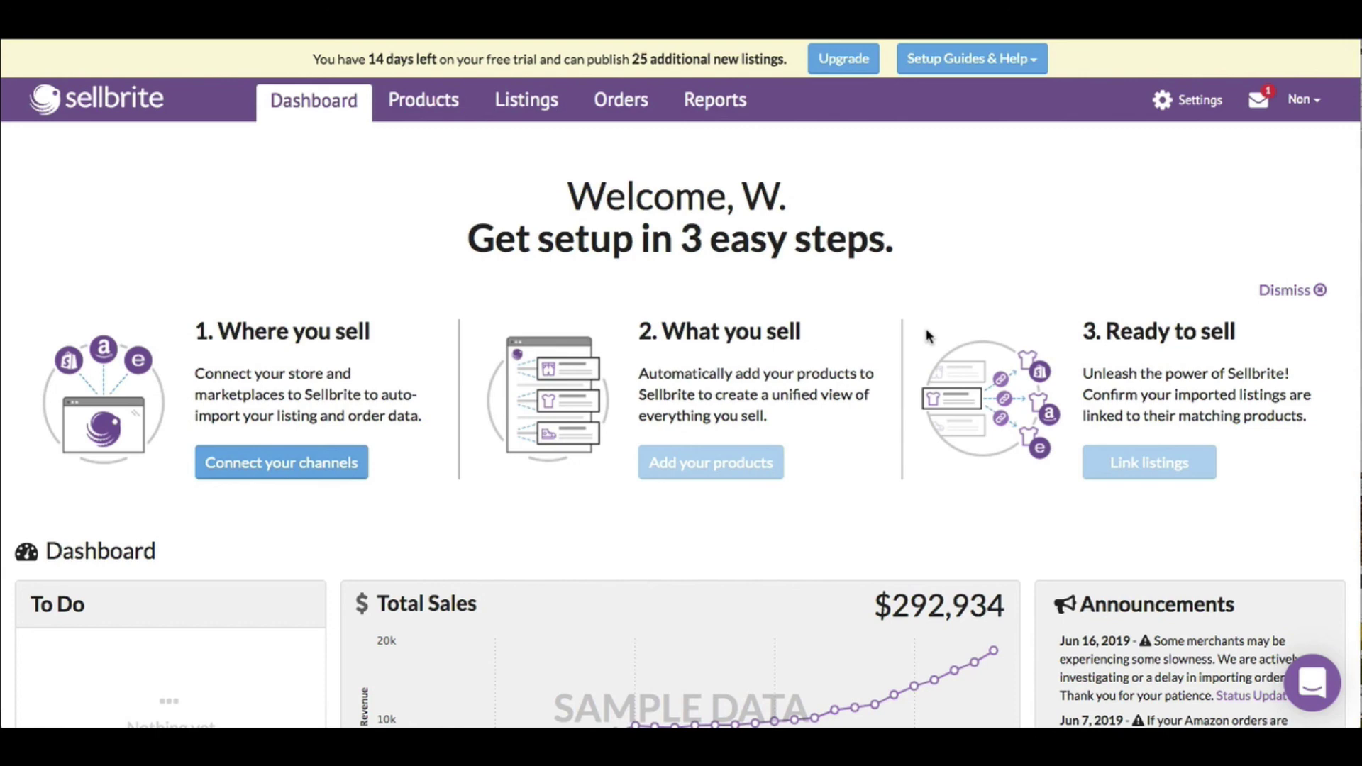
{"action": "scroll", "coordinate": [791, 373], "scroll_direction": "down", "scroll_amount": 5}
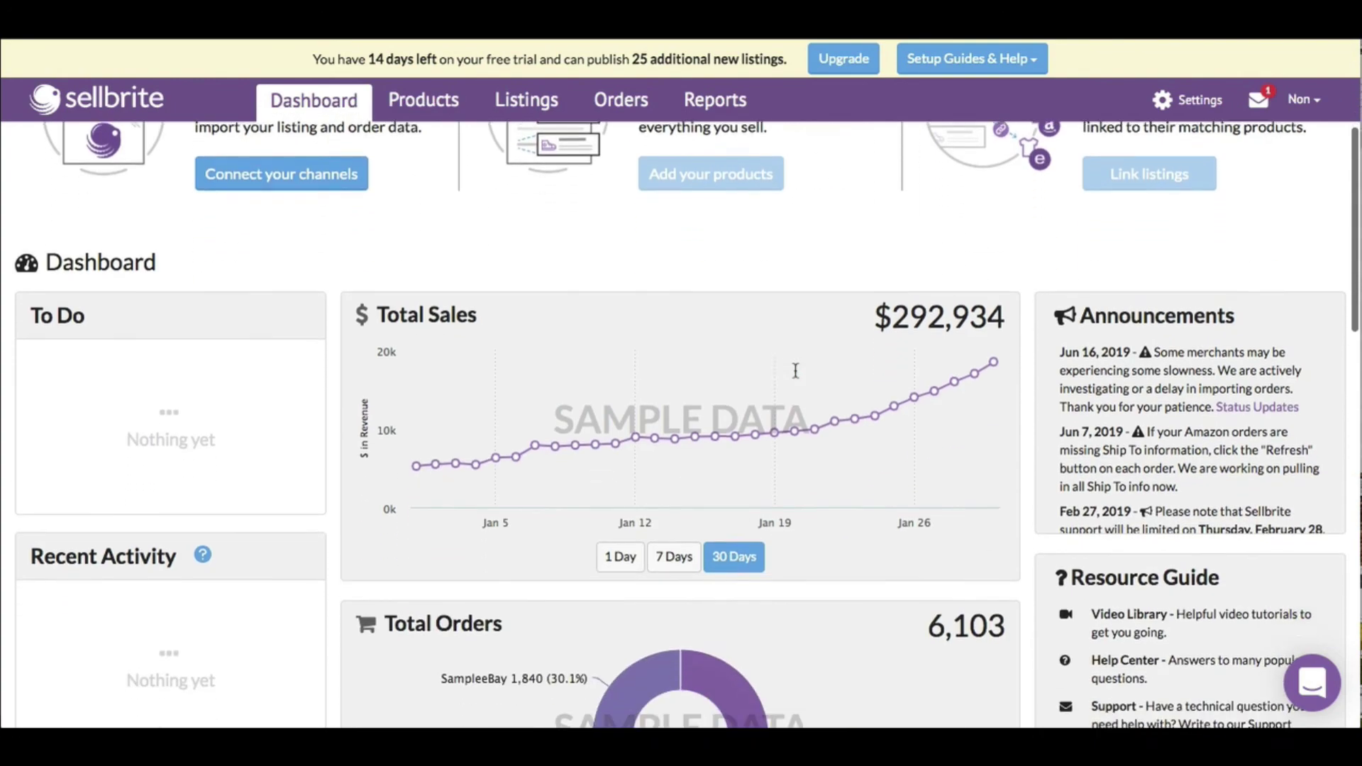
{"action": "scroll", "coordinate": [795, 376], "scroll_direction": "down", "scroll_amount": 8}
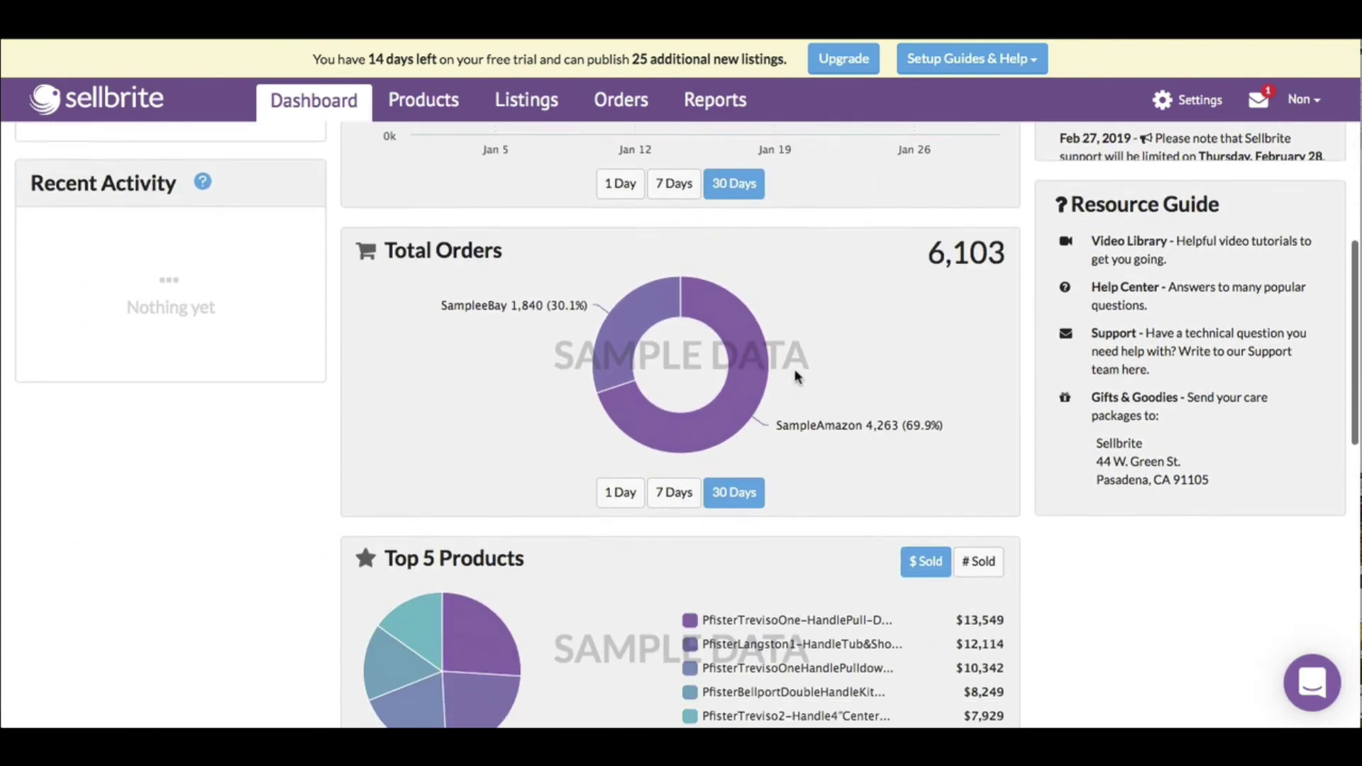
{"action": "scroll", "coordinate": [798, 377], "scroll_direction": "down", "scroll_amount": 6}
{"action": "scroll", "coordinate": [798, 380], "scroll_direction": "up", "scroll_amount": 18}
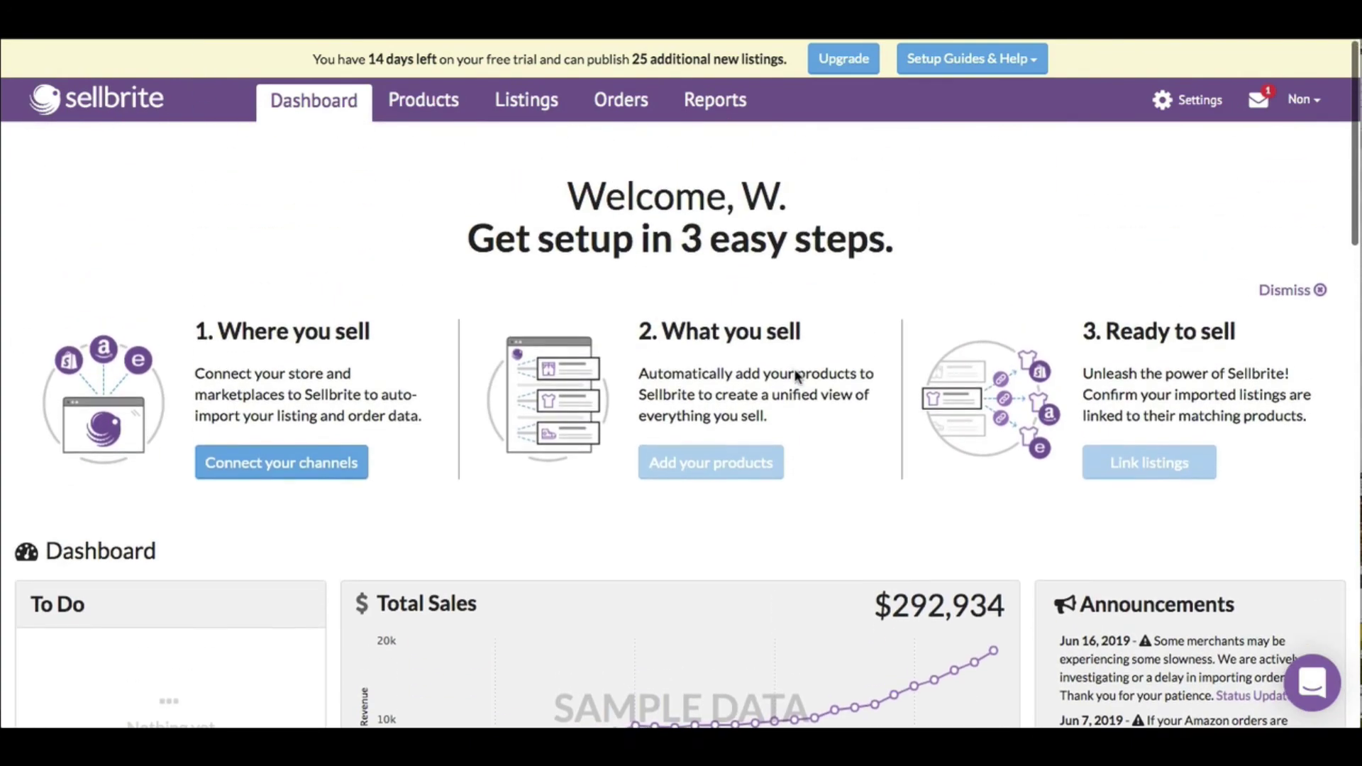